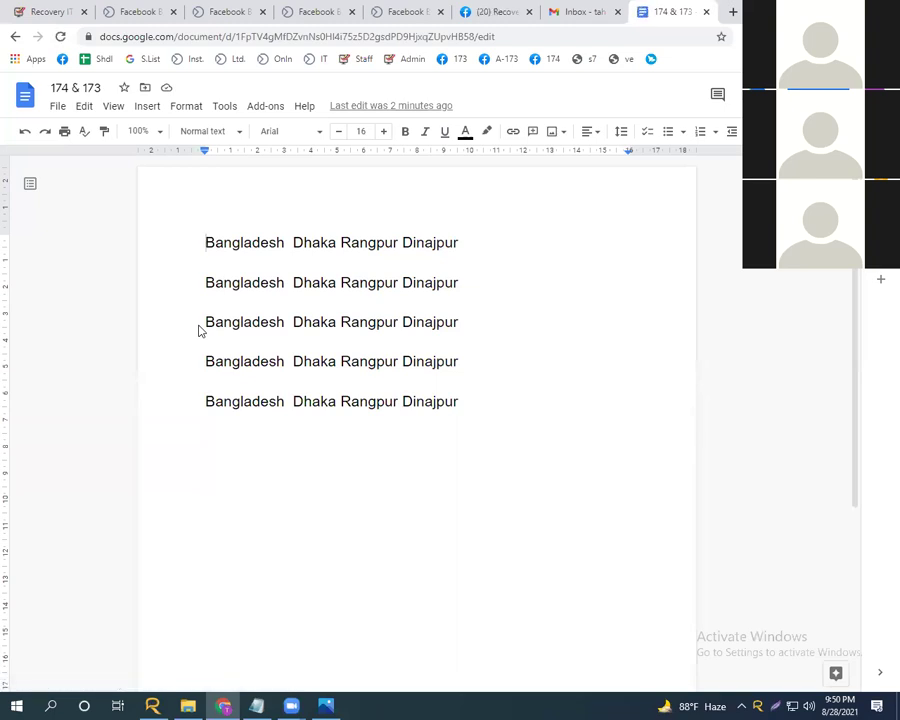
# - Close the open document and create a blank Google Sheets spreadsheet from Gmail's list of Google apps
pyautogui.click(706, 12)
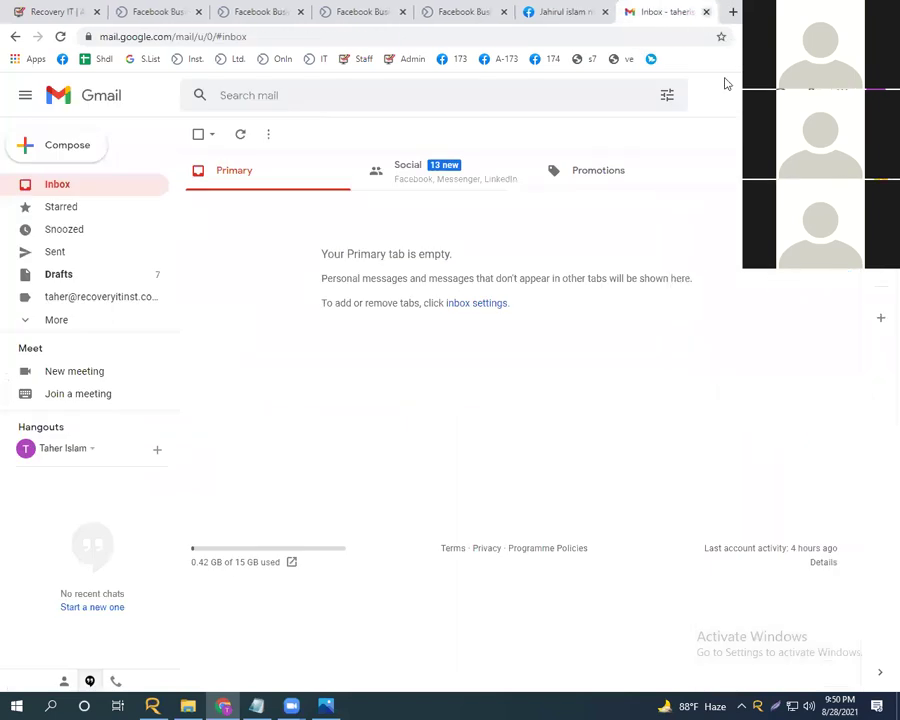
pyautogui.click(800, 95)
pyautogui.scroll(-3, 782, 300)
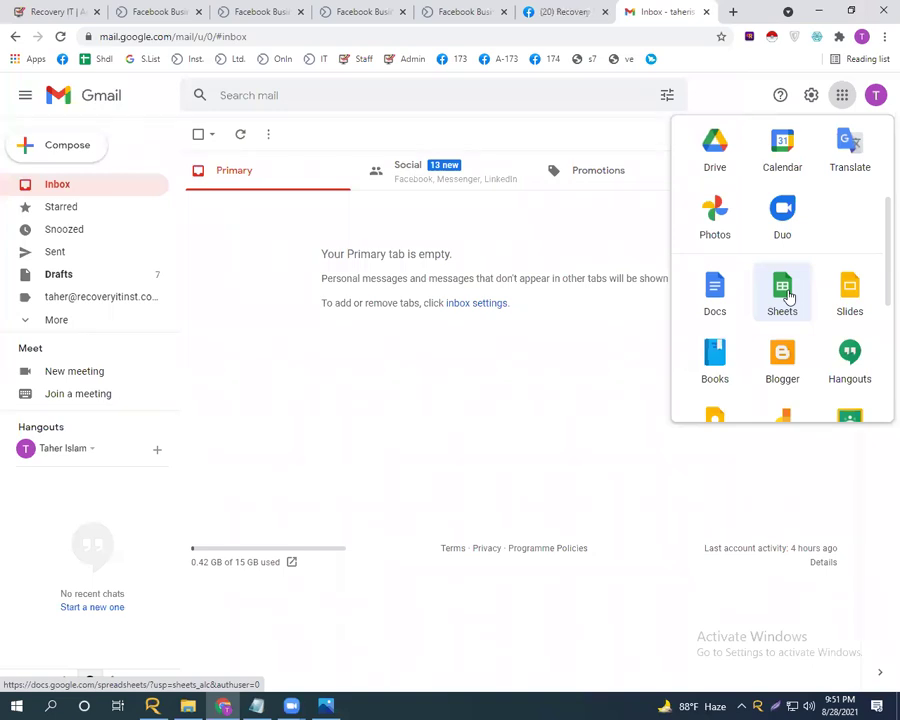
pyautogui.click(783, 293)
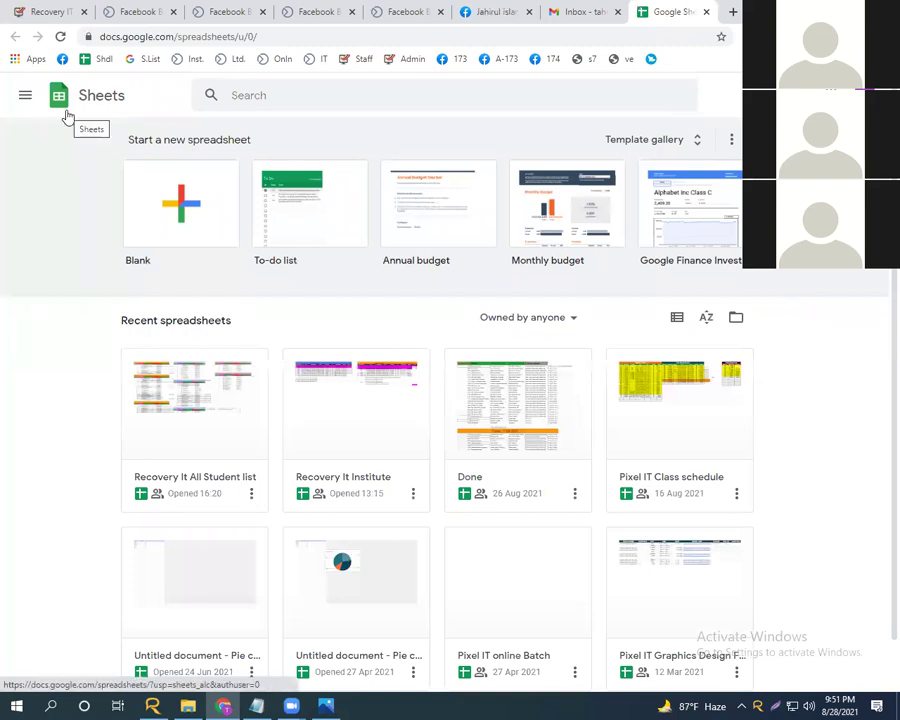
pyautogui.click(201, 211)
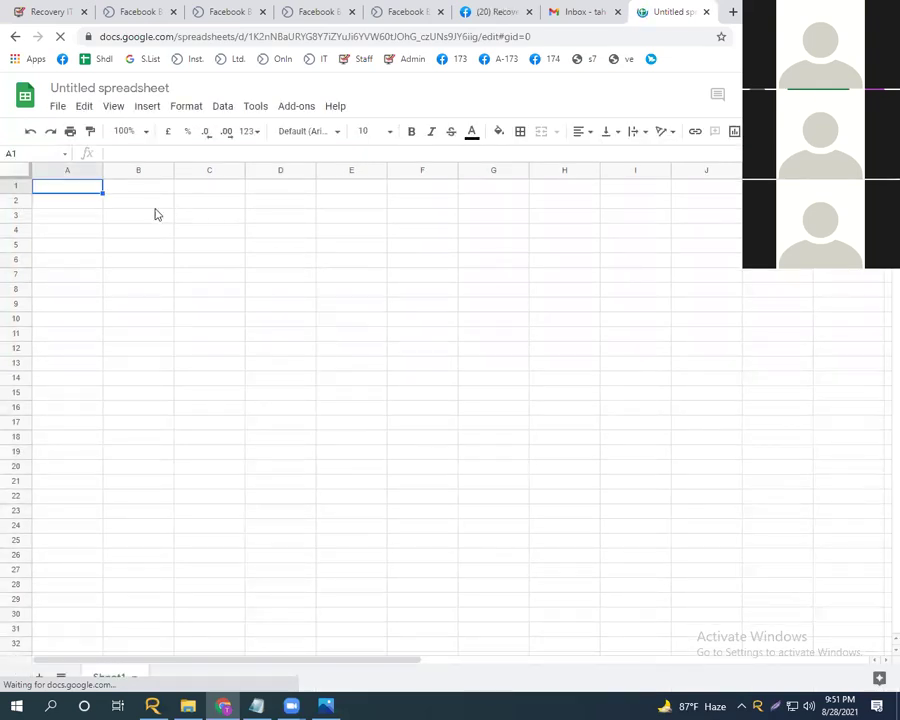
pyautogui.moveTo(86, 195); pyautogui.dragTo(626, 227)
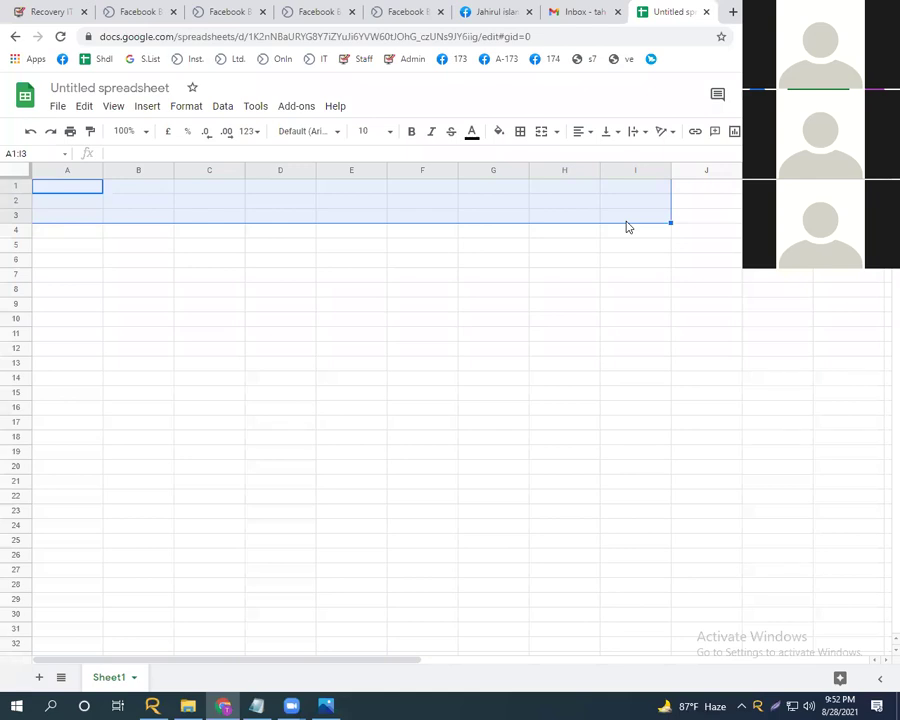
# - Switch to Gmail and look through the full list of available Google apps
pyautogui.click(593, 6)
pyautogui.click(836, 95)
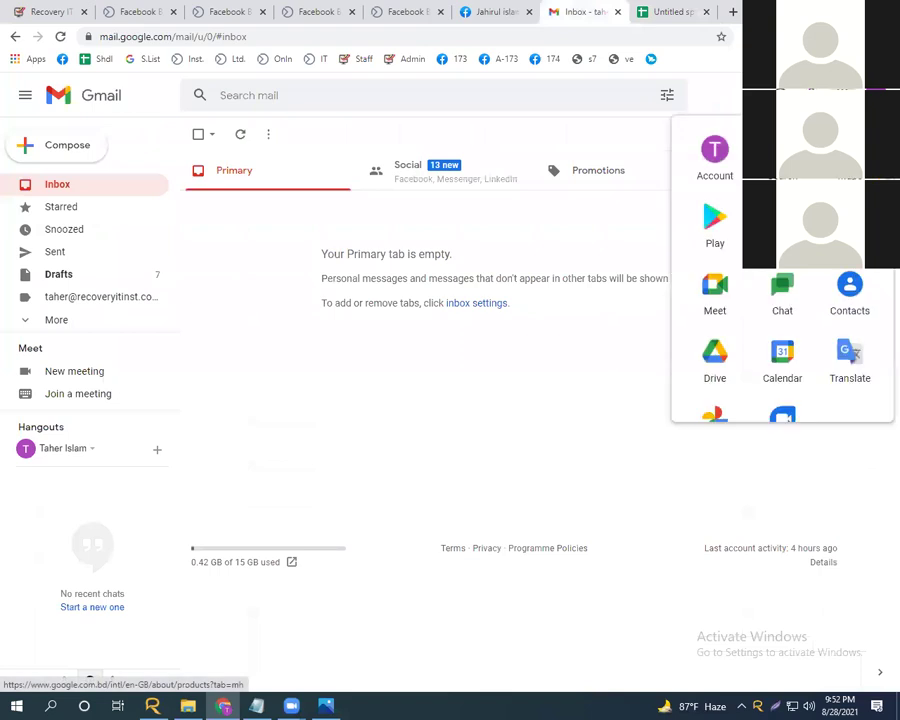
pyautogui.scroll(-2, 850, 200)
pyautogui.scroll(2, 752, 325)
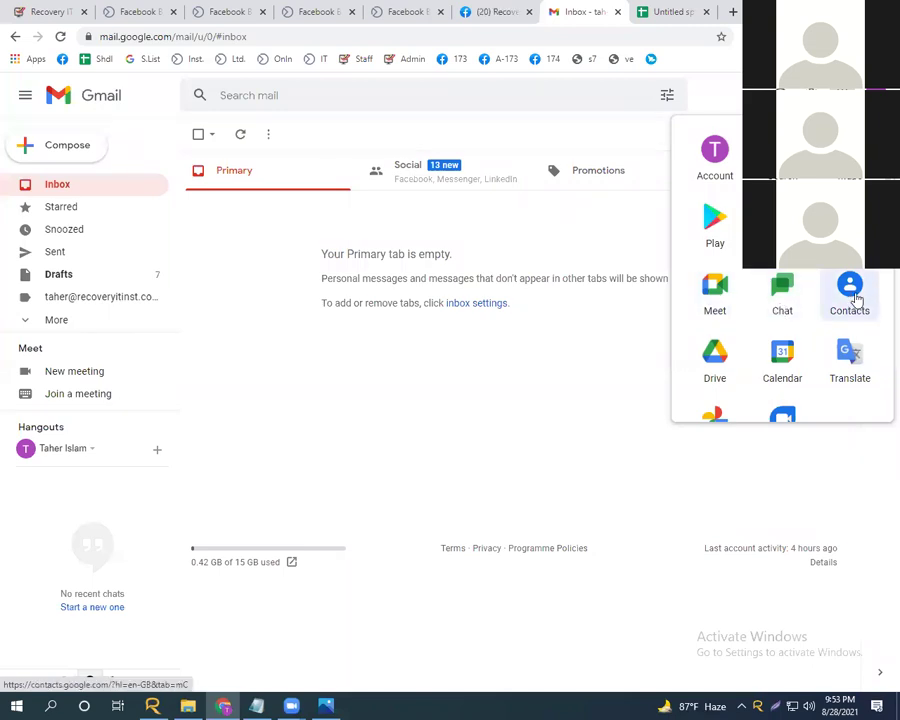
pyautogui.scroll(-1, 856, 298)
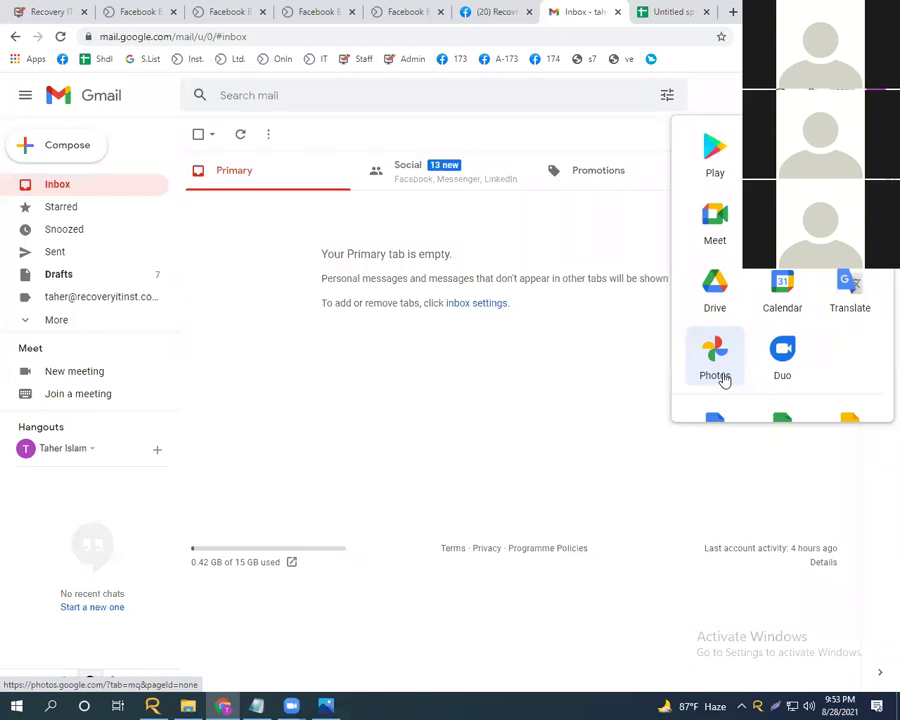
pyautogui.scroll(-1, 786, 320)
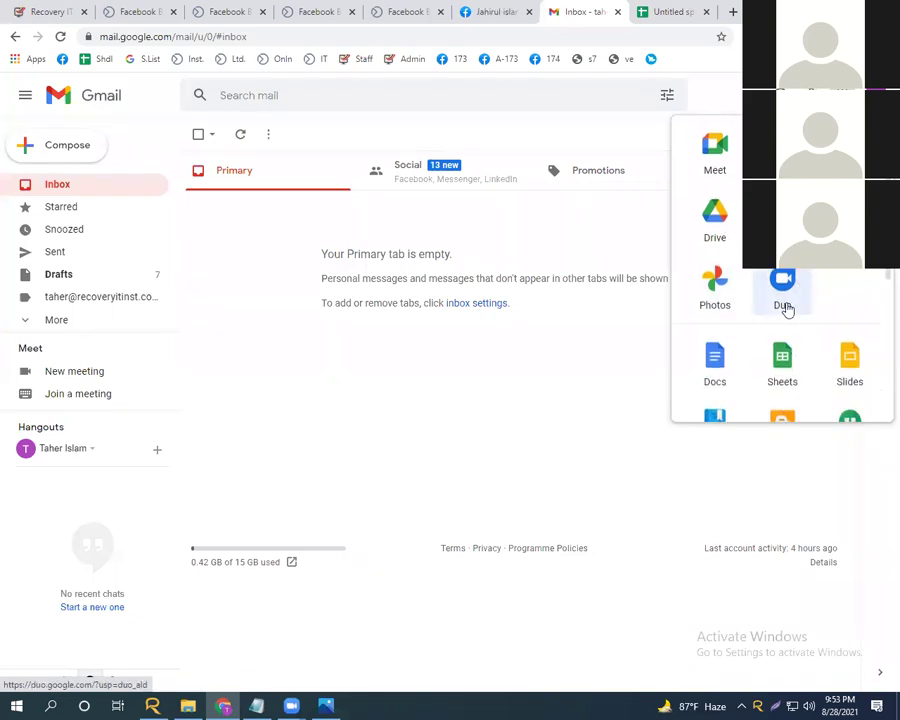
pyautogui.scroll(-1, 756, 320)
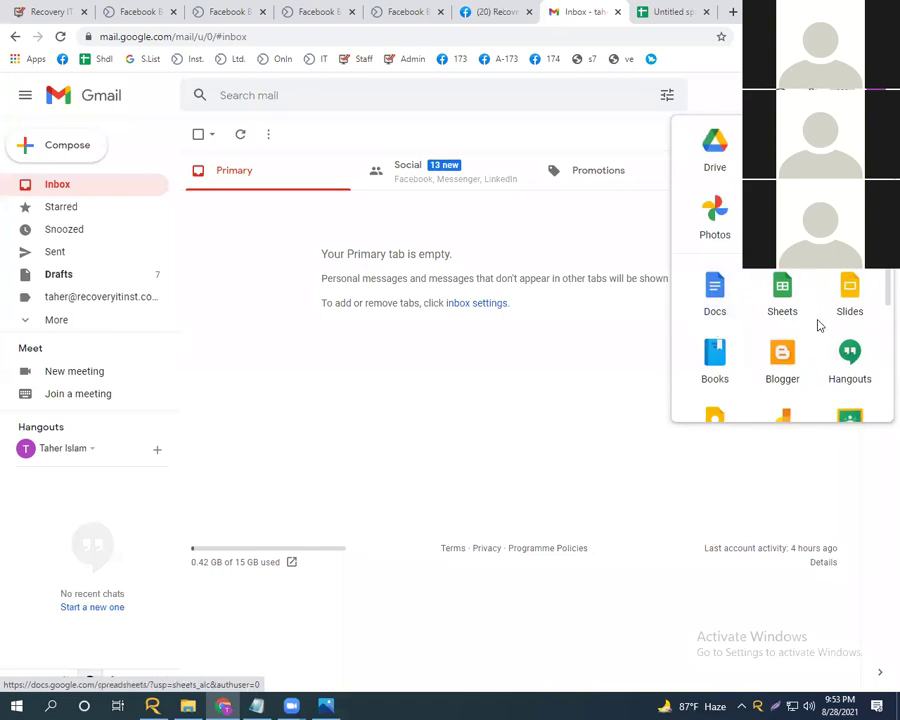
pyautogui.scroll(-1, 775, 345)
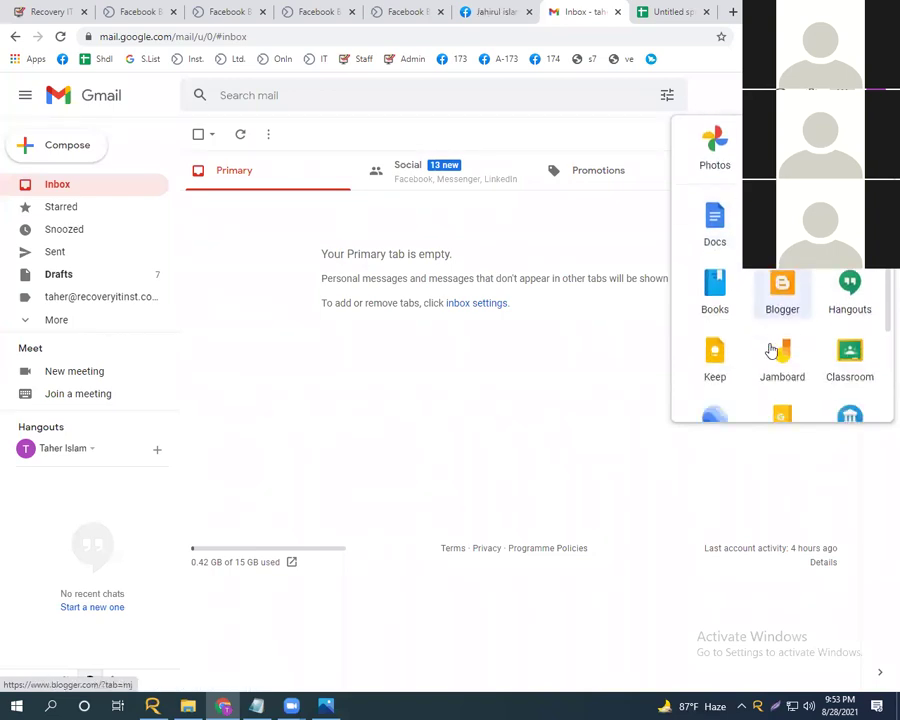
pyautogui.scroll(-2, 746, 322)
pyautogui.scroll(-1, 749, 322)
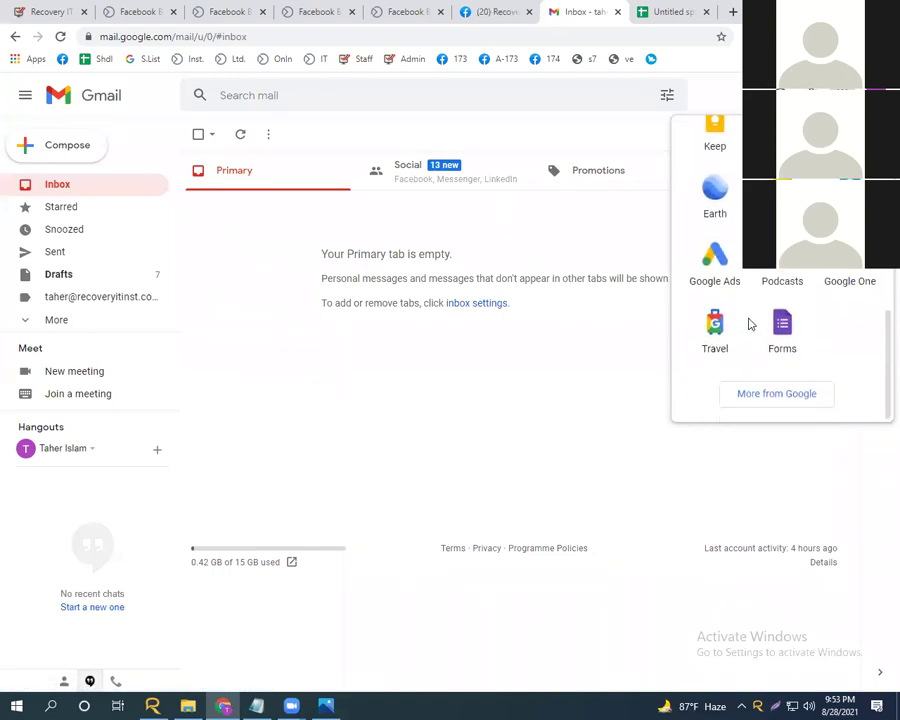
pyautogui.scroll(5, 749, 322)
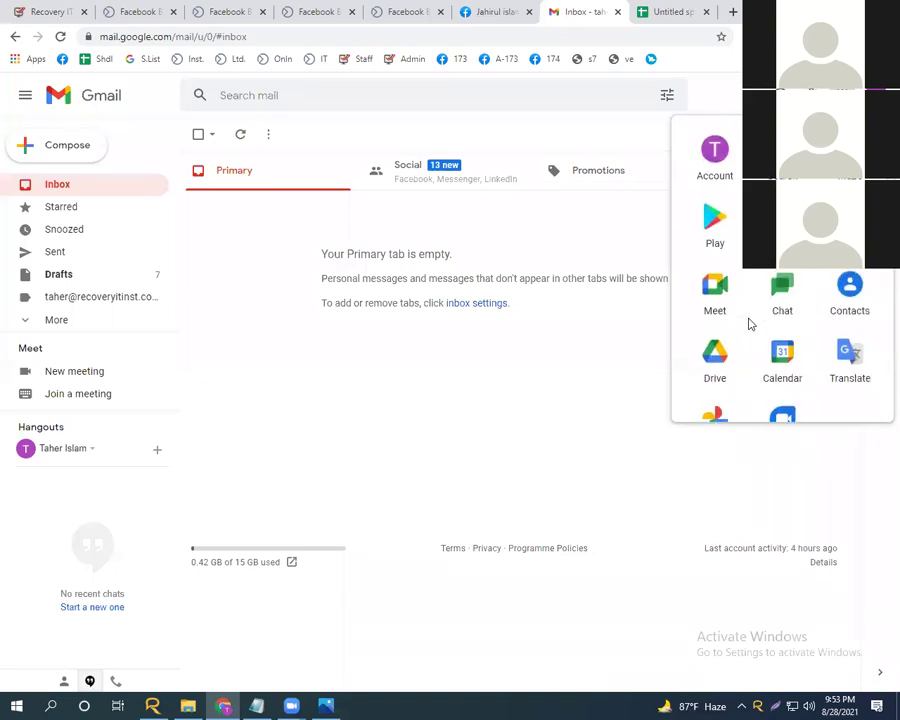
# - Return to the untitled spreadsheet and merge cells A1:G2 into one title cell
pyautogui.click(717, 110)
pyautogui.click(307, 340)
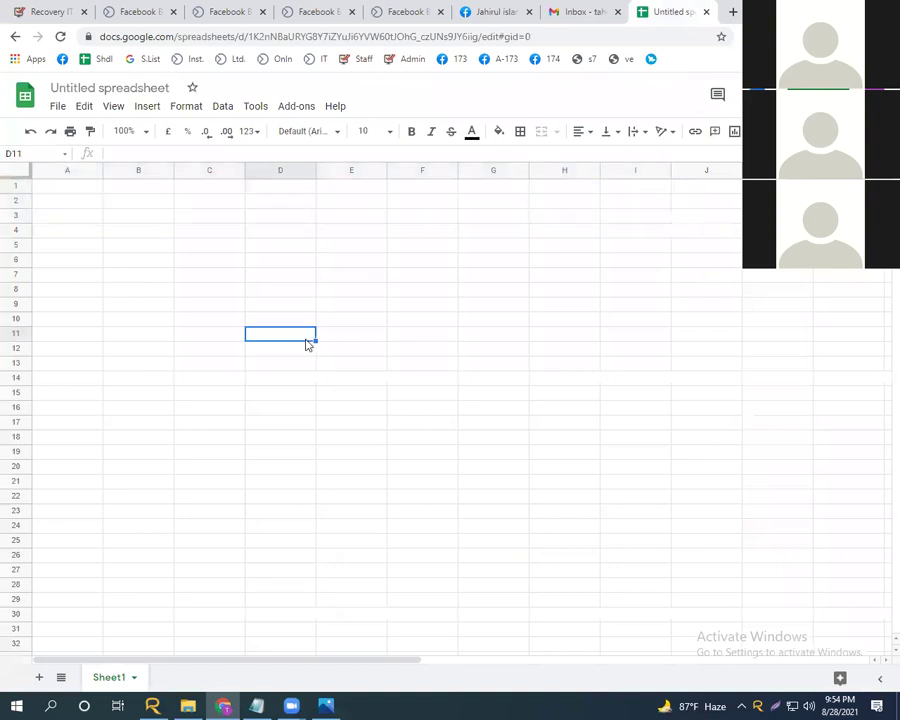
pyautogui.click(78, 188)
pyautogui.keyDown('shift'); pyautogui.click(558, 214); pyautogui.keyUp('shift')
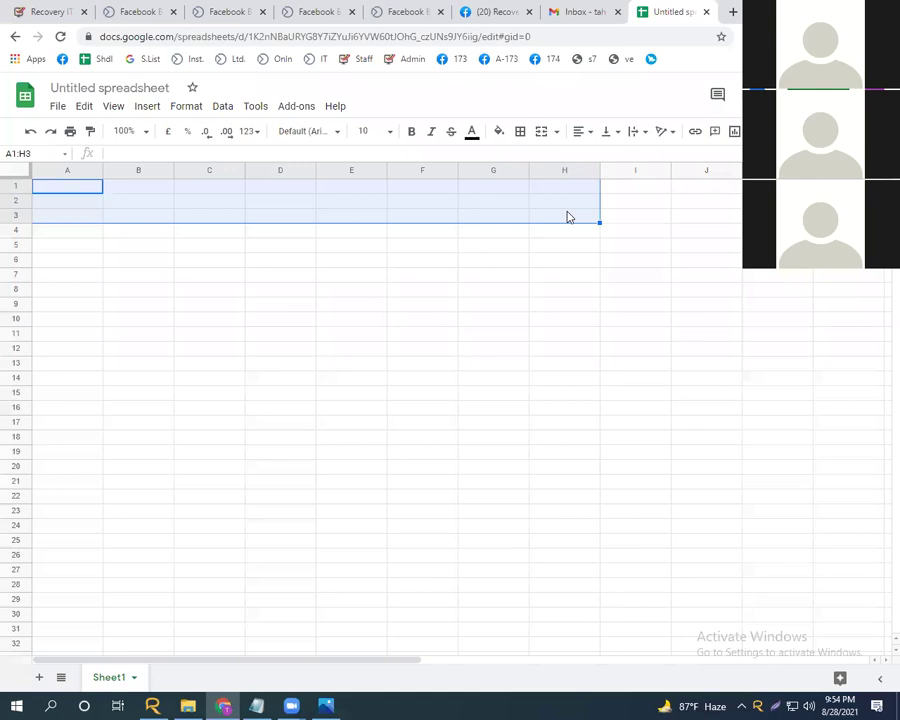
pyautogui.click(133, 262)
pyautogui.moveTo(68, 189); pyautogui.dragTo(68, 200)
pyautogui.moveTo(300, 211); pyautogui.dragTo(447, 211)
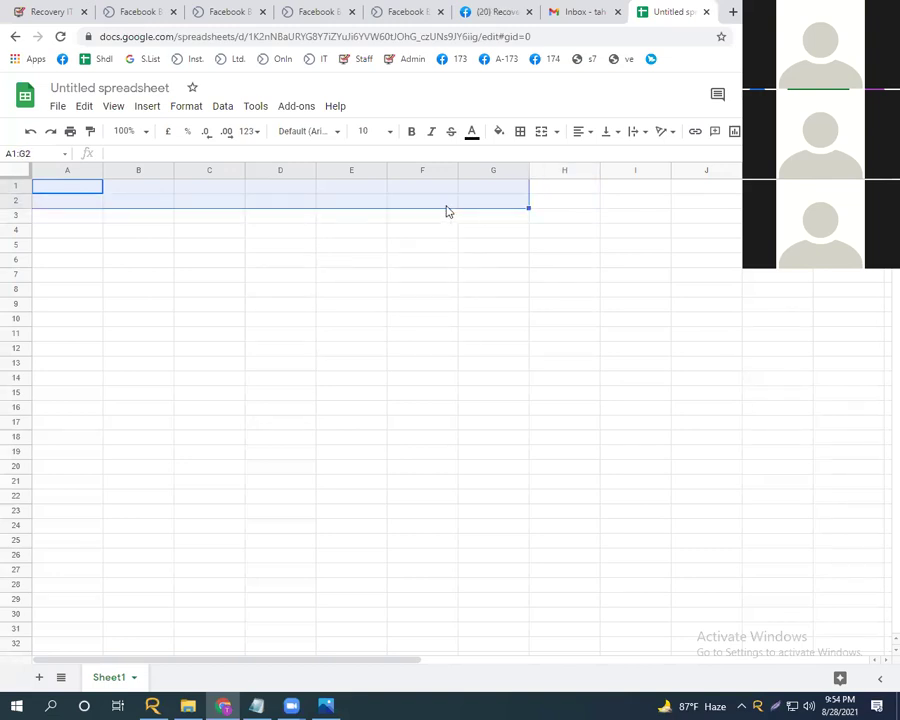
pyautogui.click(540, 135)
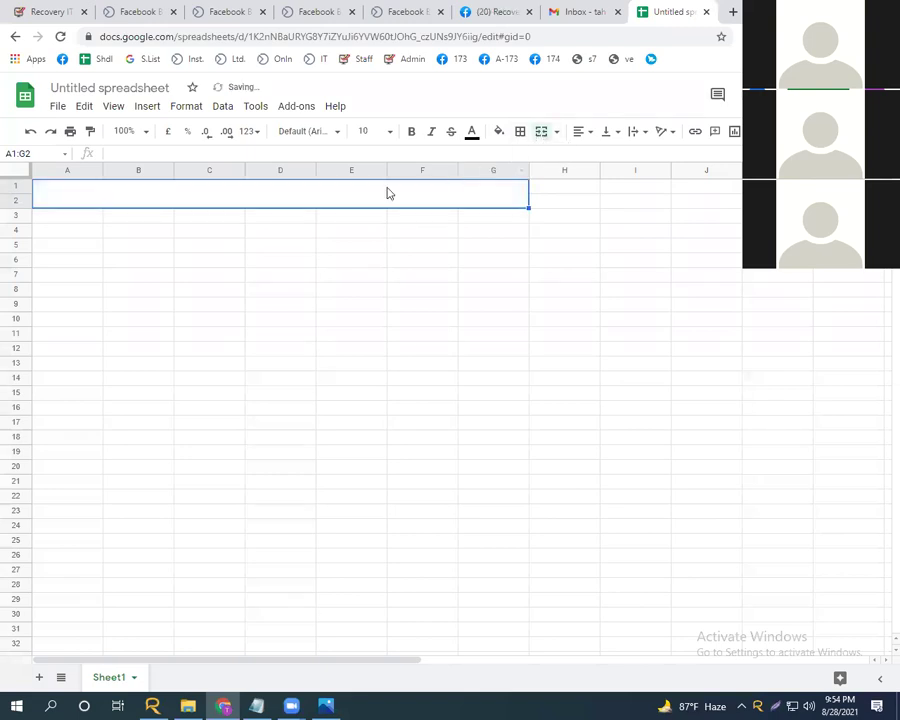
# - Enter the indented title "Salary Sheet" in the merged cell A1:G2
pyautogui.doubleClick(310, 198)
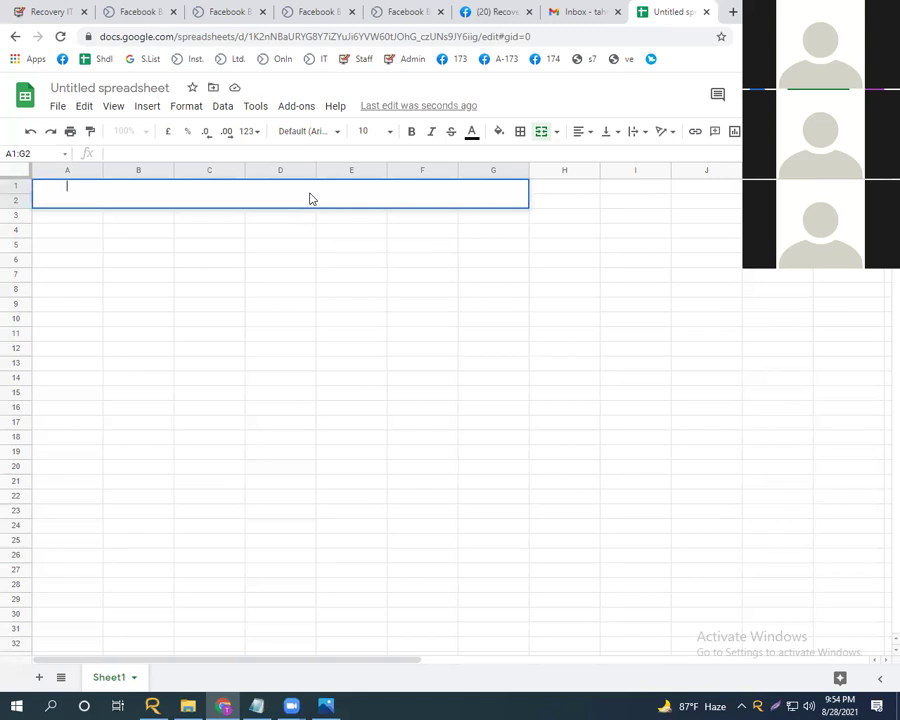
pyautogui.write('Salary Sheet')
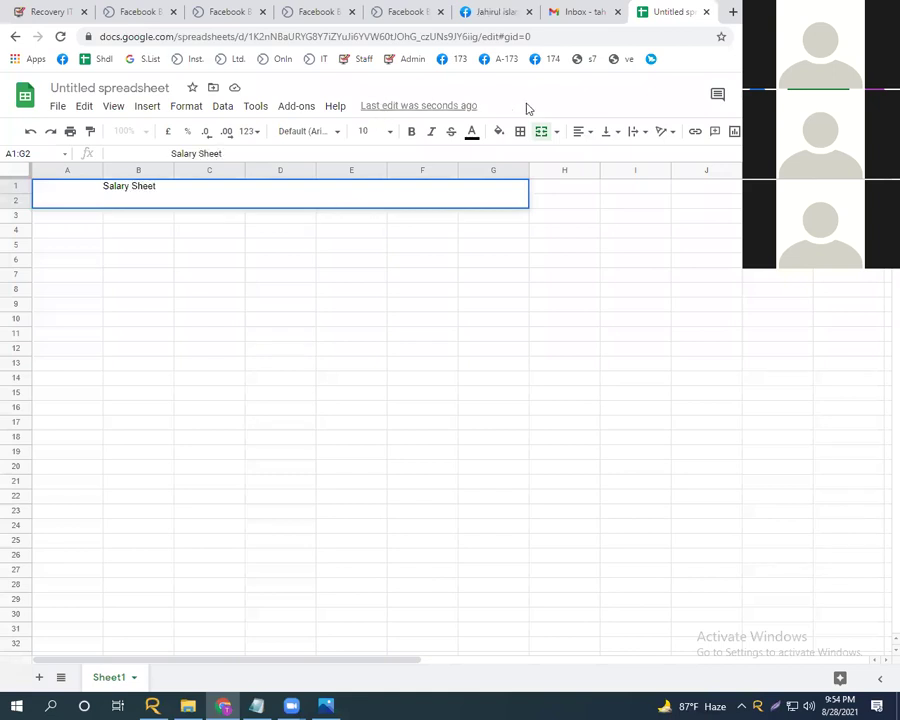
pyautogui.click(422, 377)
# - Fill the merged title cell with orange
pyautogui.click(177, 205)
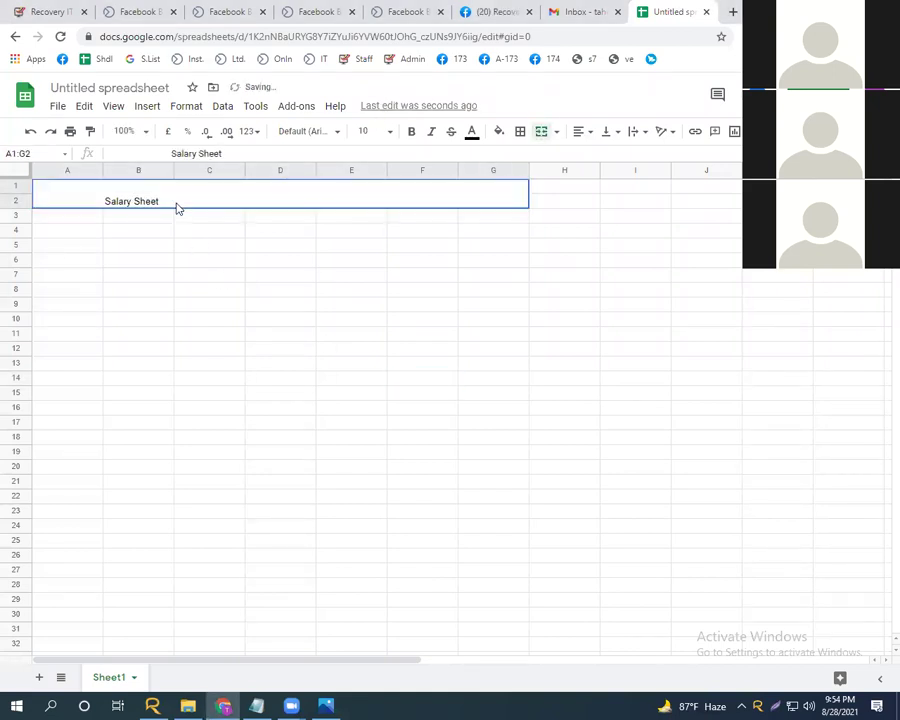
pyautogui.doubleClick(177, 205)
pyautogui.click(494, 133)
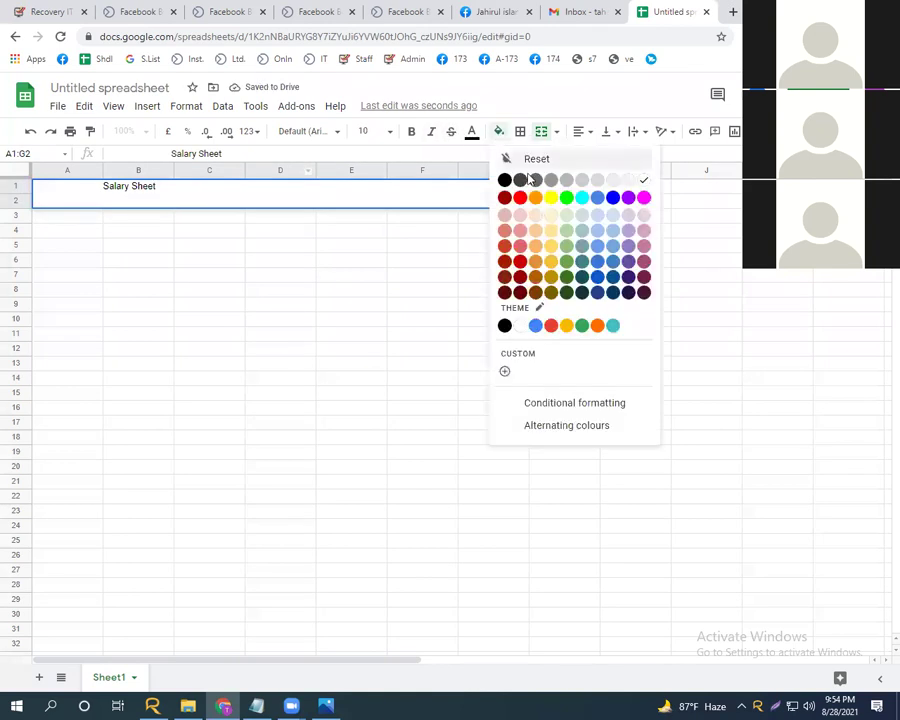
pyautogui.click(533, 200)
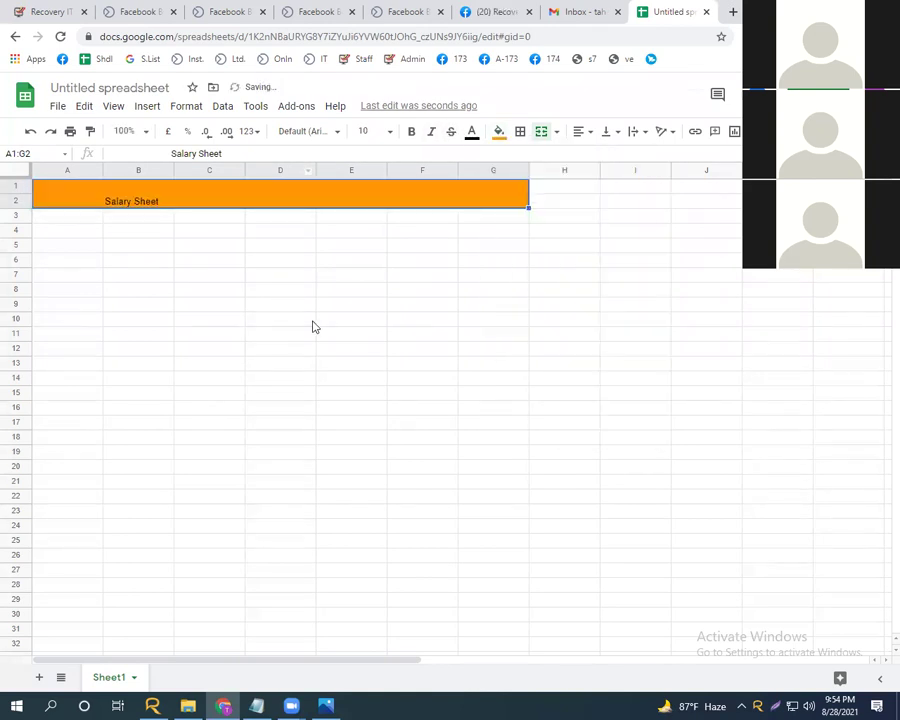
# - Set the font size of the whole "Salary Sheet" title text to 18
pyautogui.click(311, 327)
pyautogui.doubleClick(133, 204)
pyautogui.doubleClick(116, 187)
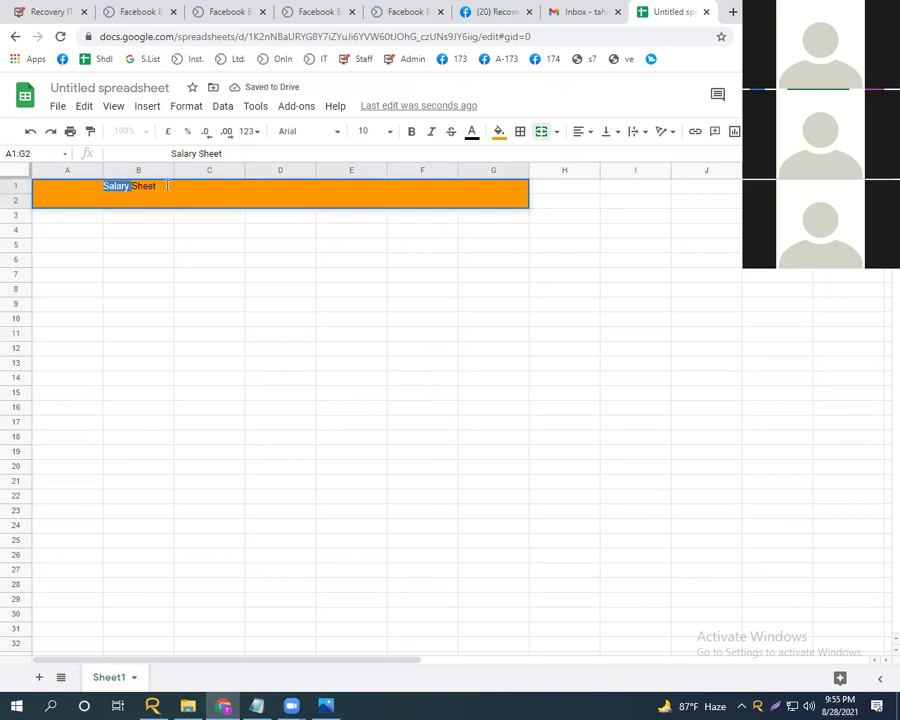
pyautogui.hotkey('ctrl', 'a')
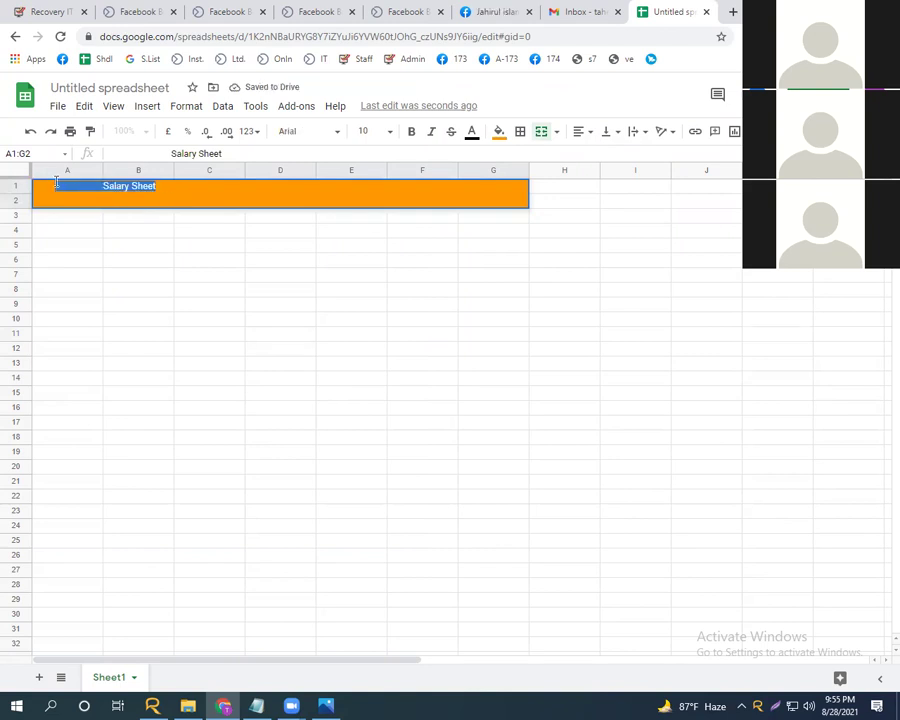
pyautogui.click(369, 133)
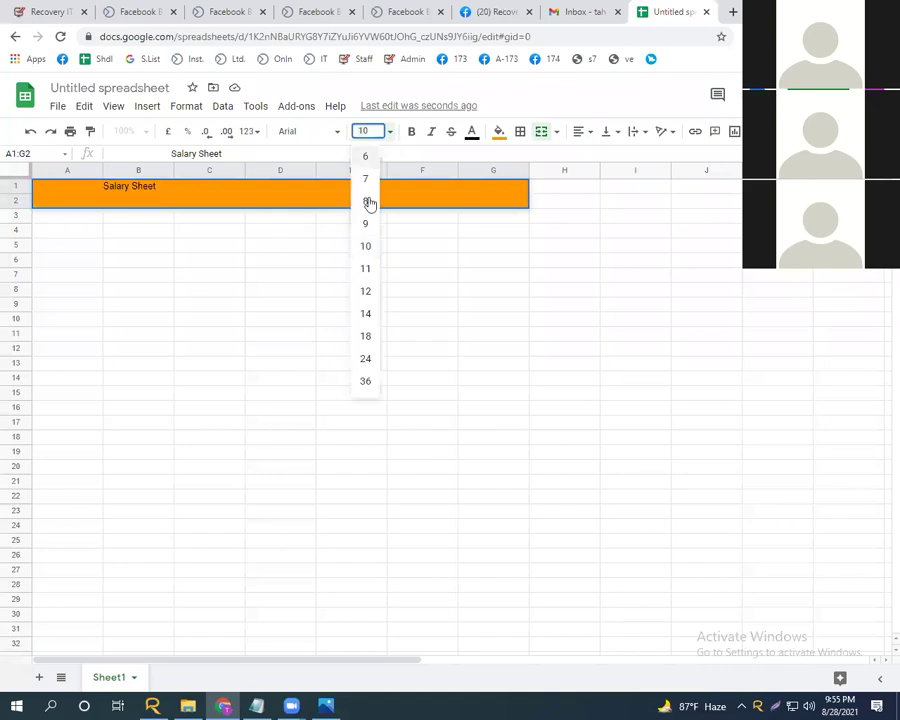
pyautogui.click(366, 338)
pyautogui.click(194, 338)
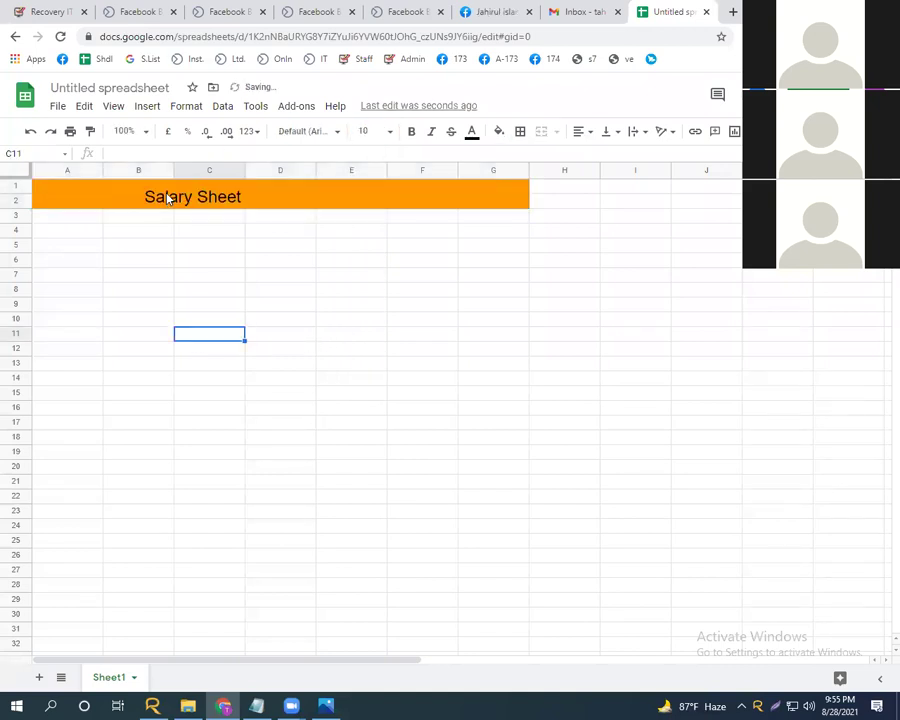
# - Add more leading spaces before "Salary Sheet" so the title sits near the middle of the merged cell
pyautogui.doubleClick(133, 197)
pyautogui.click(133, 197)
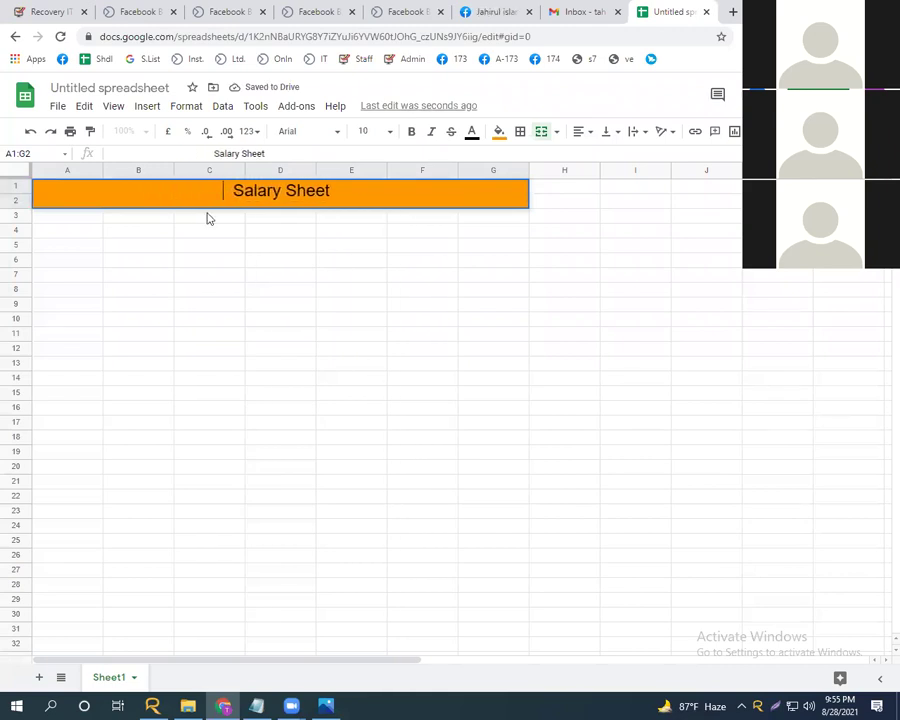
pyautogui.click(307, 327)
pyautogui.click(205, 328)
# - Enter the column headers "Name" in A3 and "Position" in B3
pyautogui.click(70, 217)
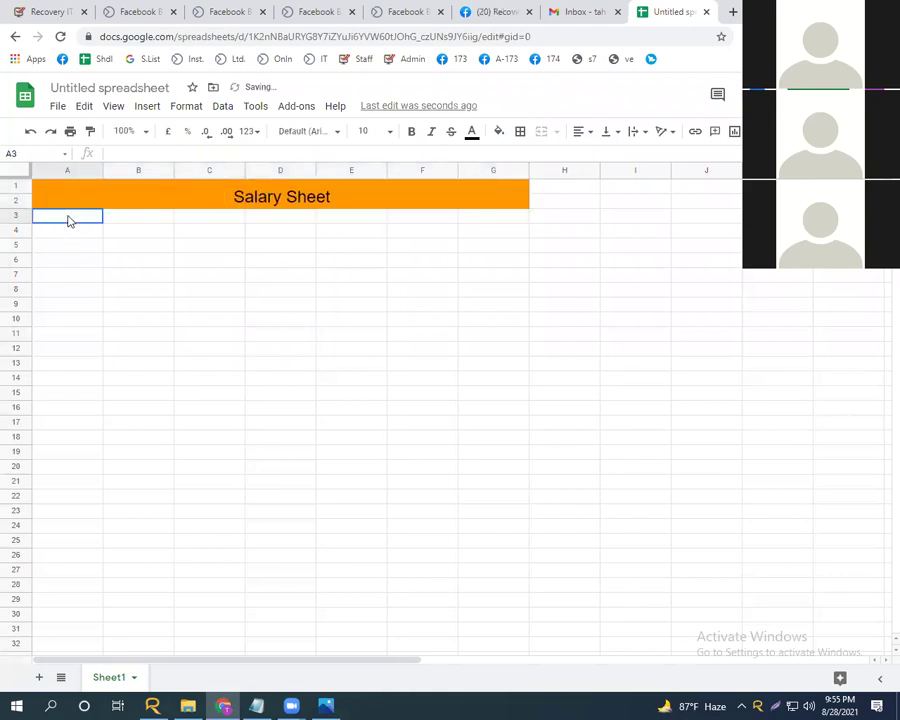
pyautogui.write('Name')
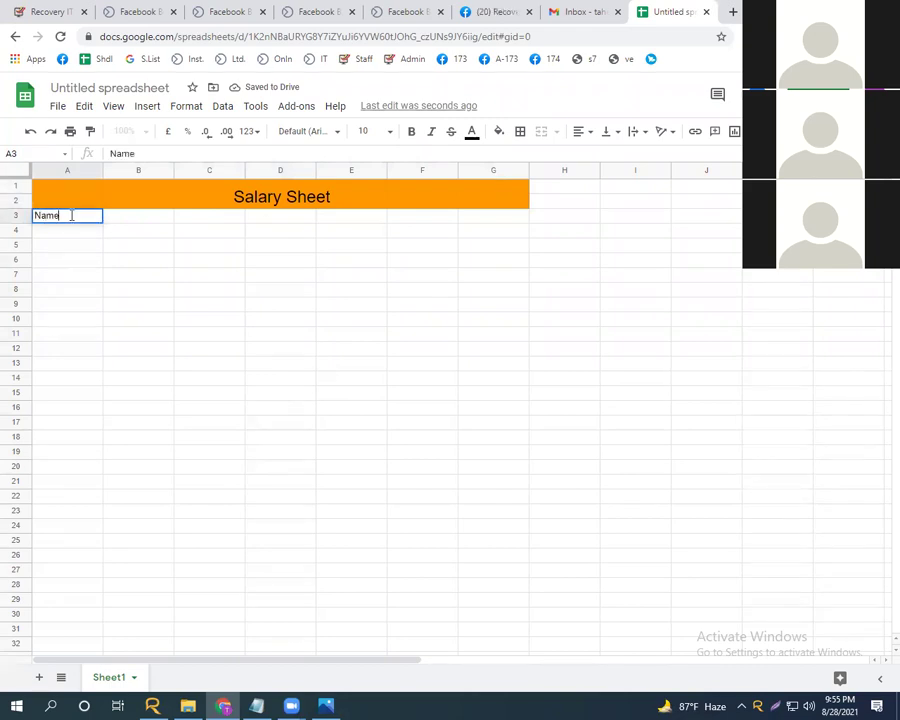
pyautogui.press('Return')
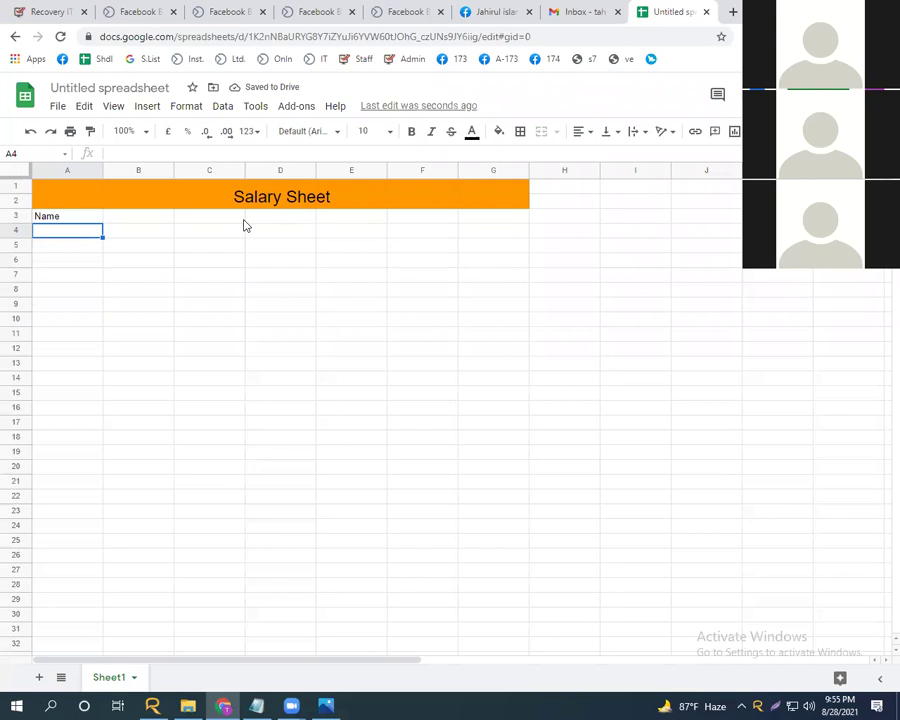
pyautogui.click(134, 218)
pyautogui.write('P')
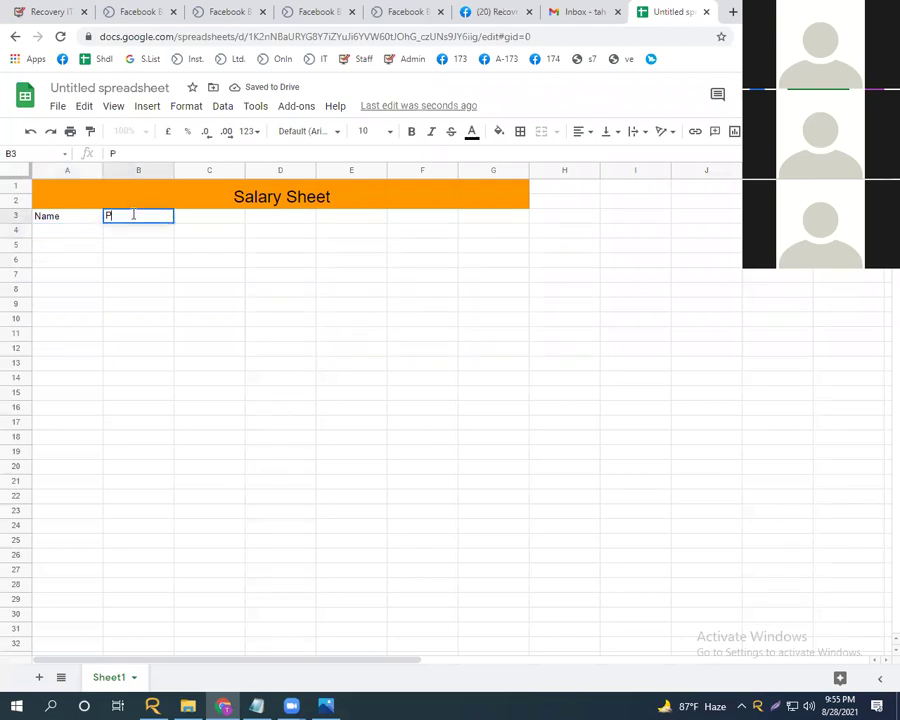
pyautogui.write('osition')
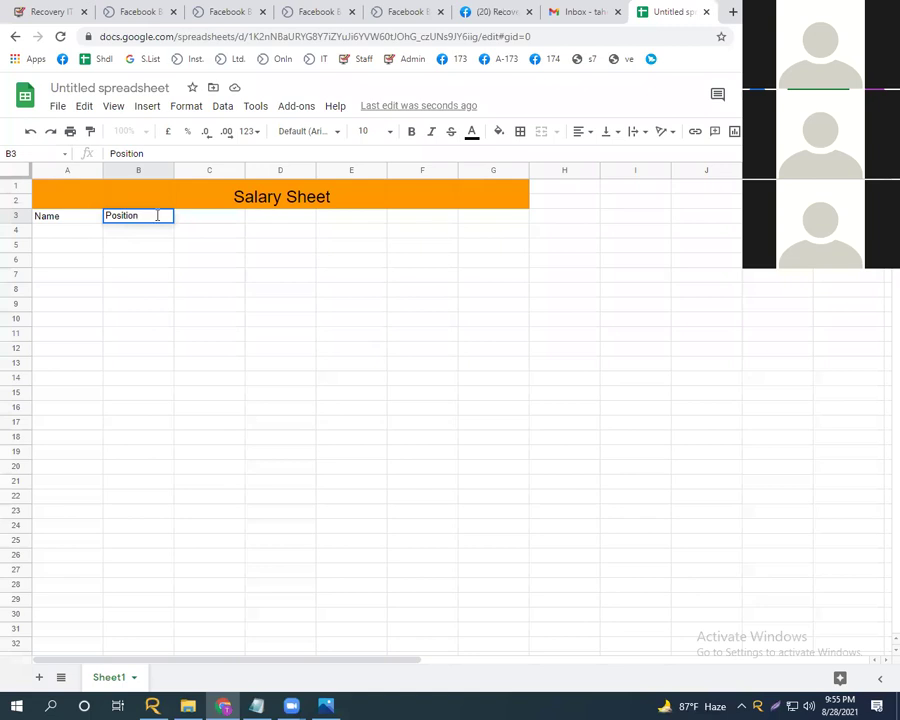
pyautogui.click(204, 218)
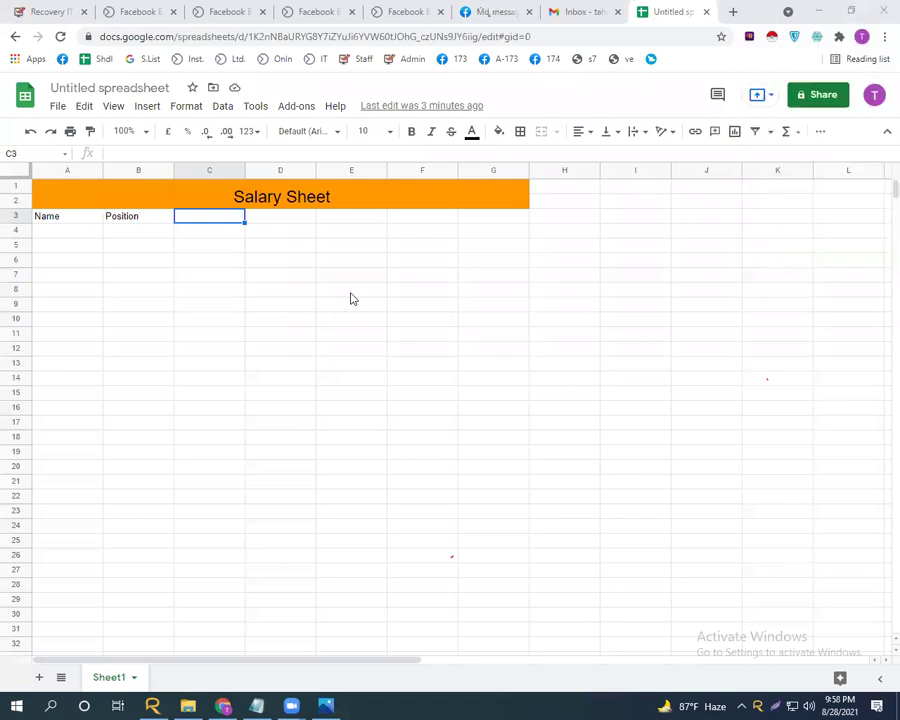
pyautogui.click(140, 253)
pyautogui.moveTo(80, 222); pyautogui.dragTo(503, 326)
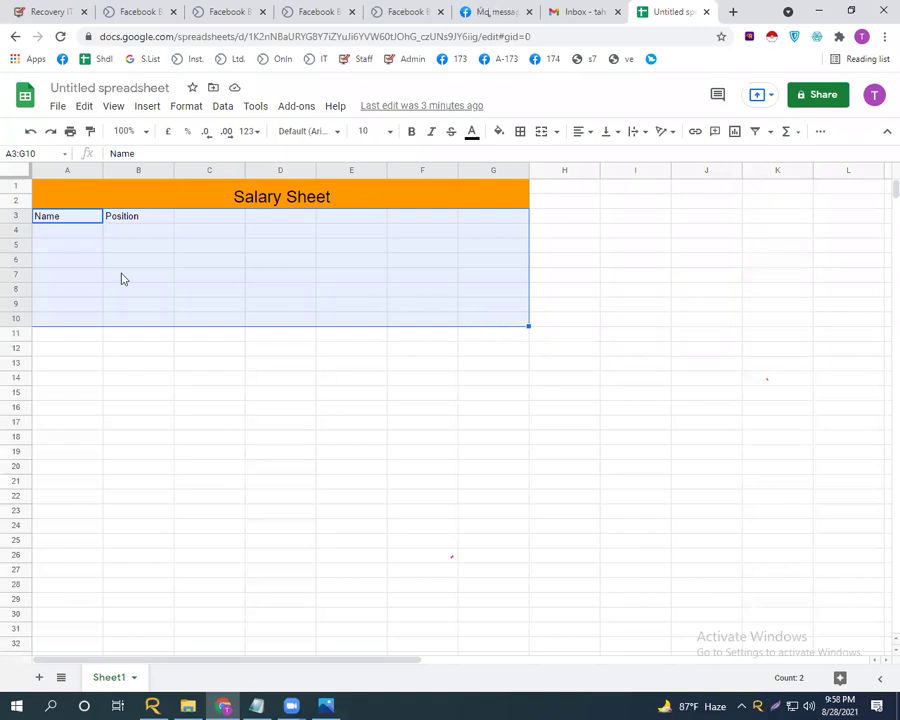
pyautogui.click(115, 336)
pyautogui.moveTo(90, 218); pyautogui.dragTo(101, 411)
pyautogui.click(172, 378)
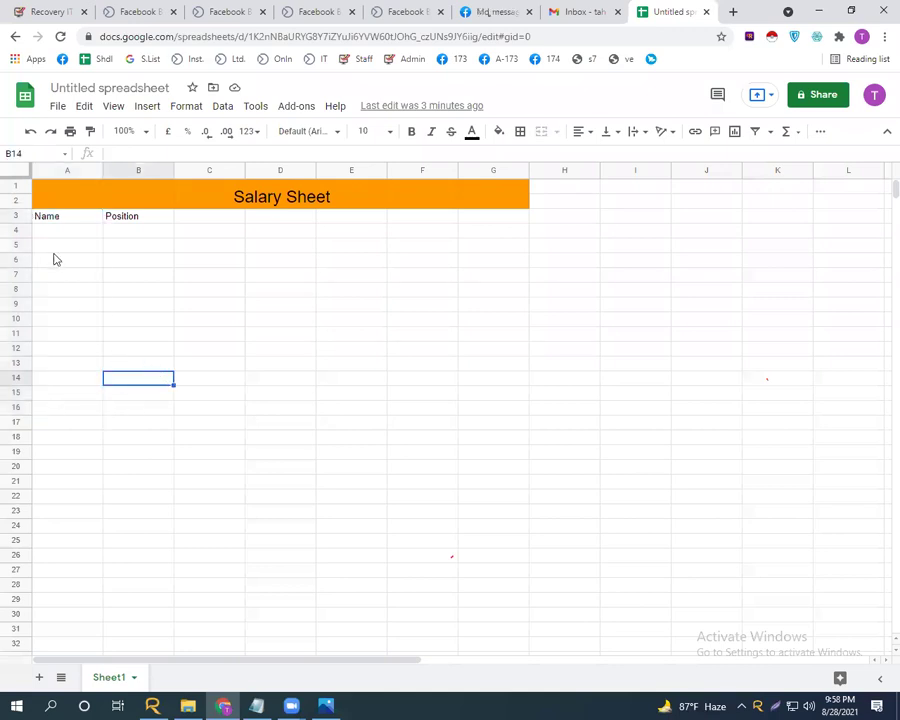
# - Enter the four employees' first names in A4 to A7 under the Name header
pyautogui.moveTo(80, 233); pyautogui.dragTo(64, 442)
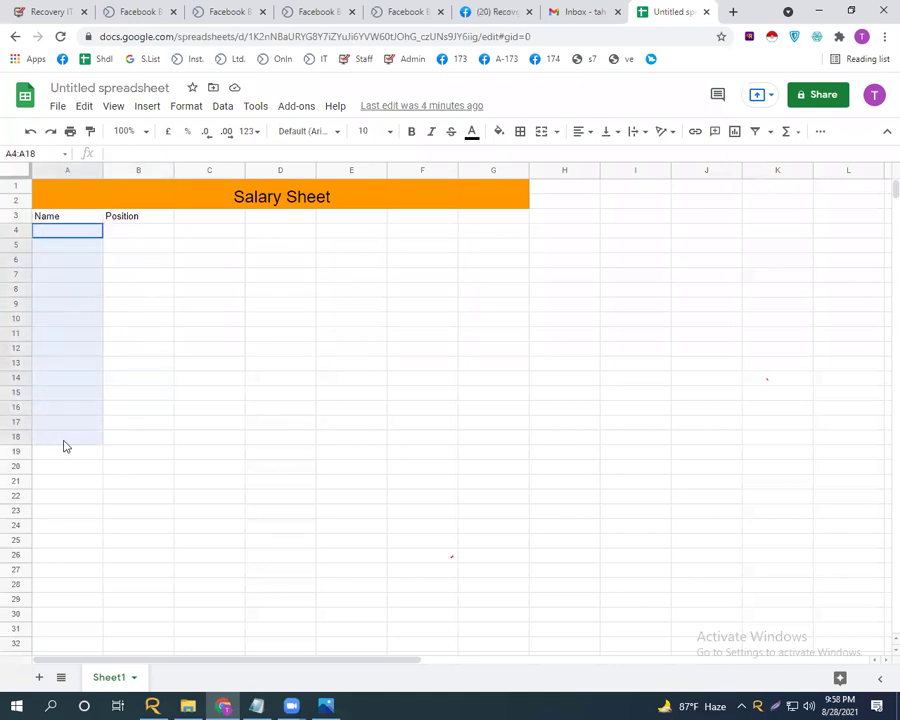
pyautogui.doubleClick(50, 230)
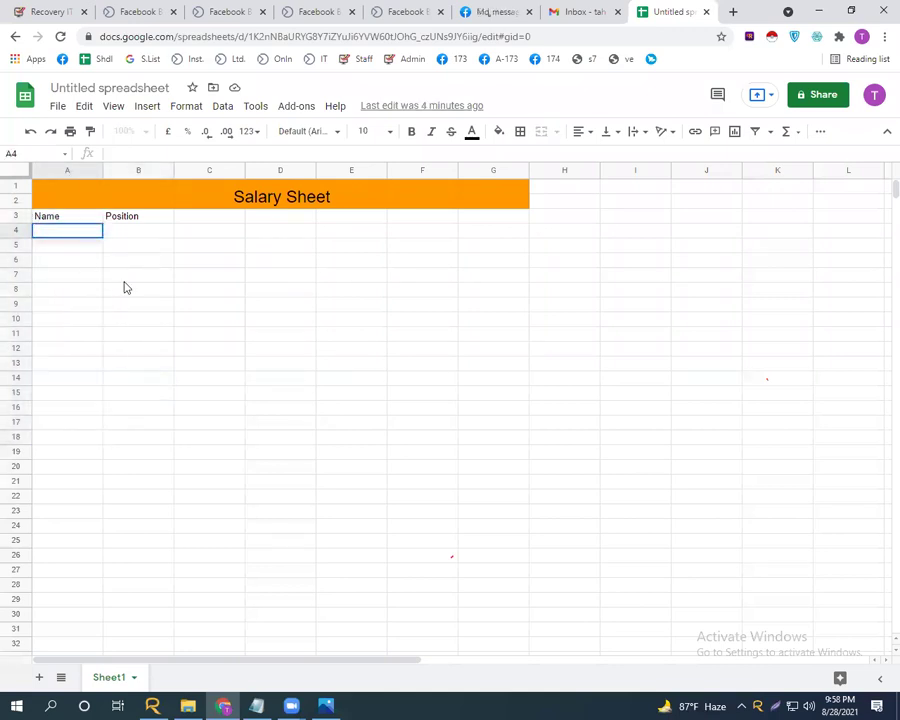
pyautogui.write('emon')
pyautogui.press('Return')
pyautogui.write('kamal')
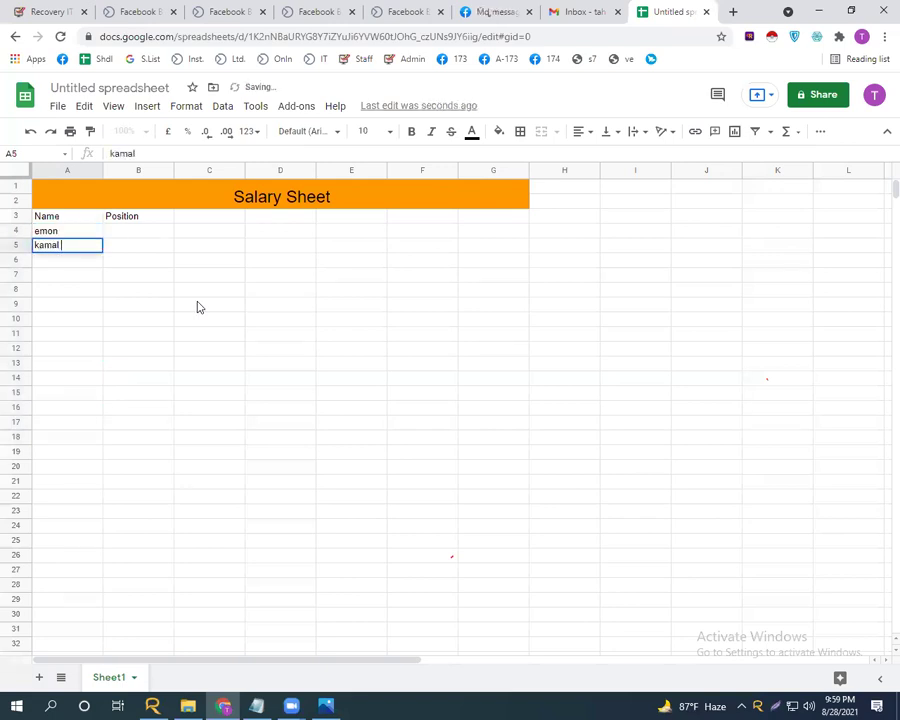
pyautogui.press('Return')
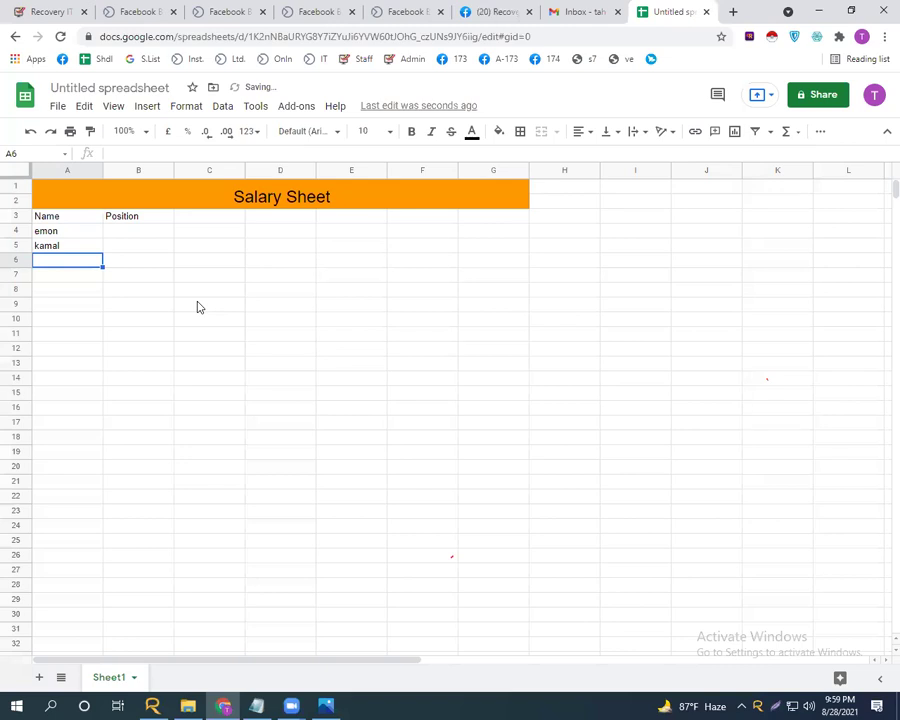
pyautogui.write('jahangir')
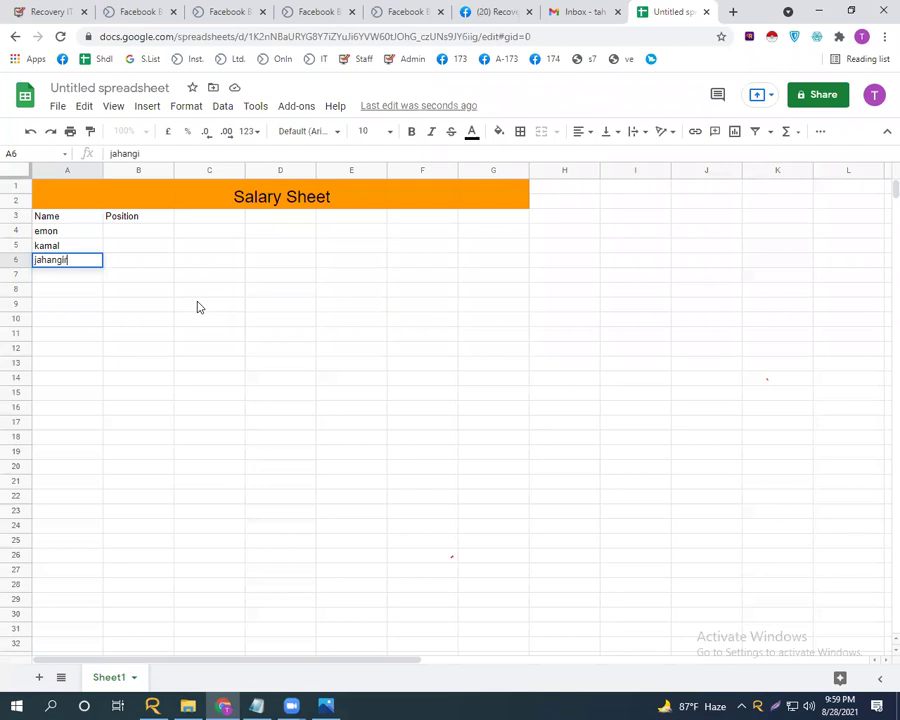
pyautogui.press('Return')
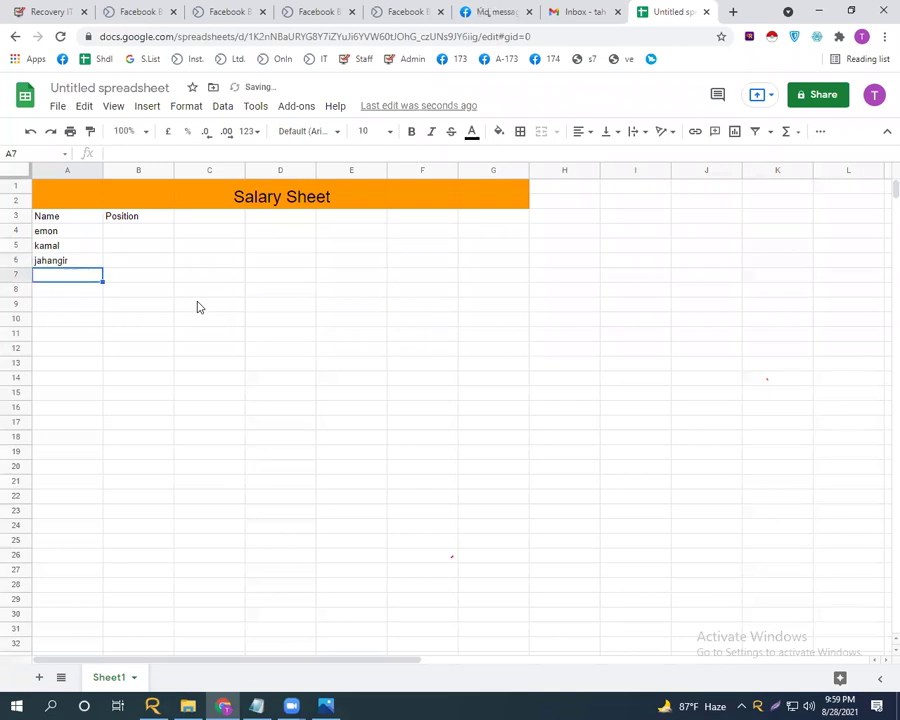
pyautogui.write('Hemal')
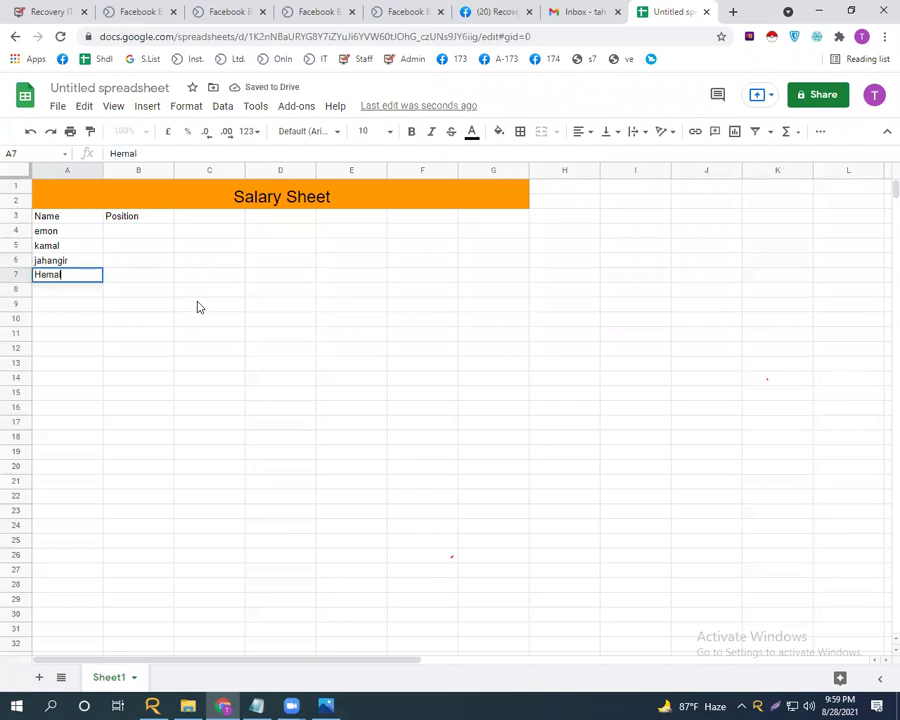
pyautogui.press('Return')
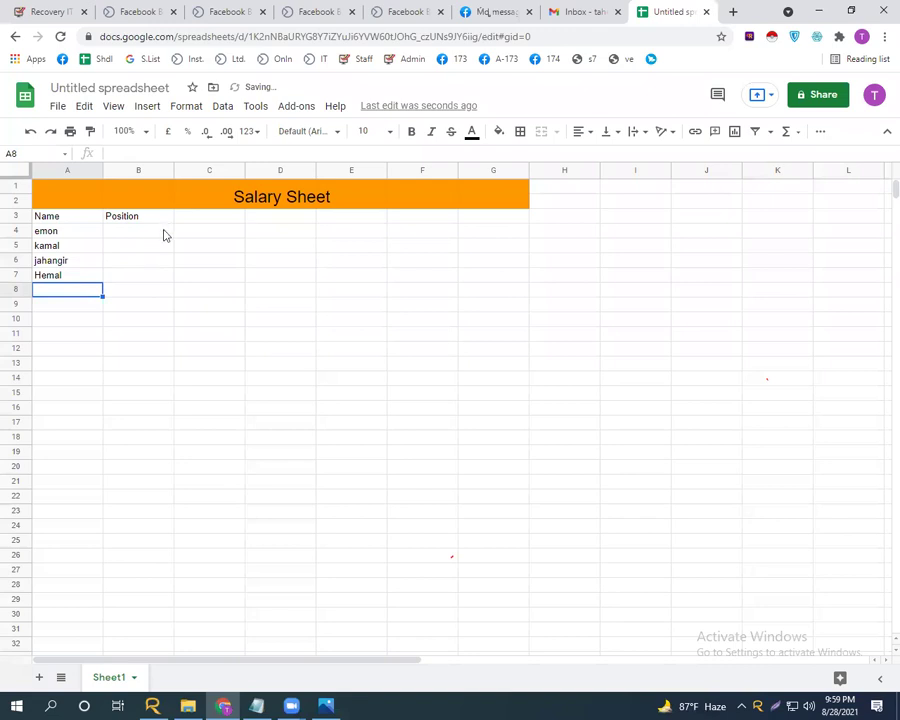
# - Enter the positions "manager" in B4 and "assister" in B5
pyautogui.click(165, 232)
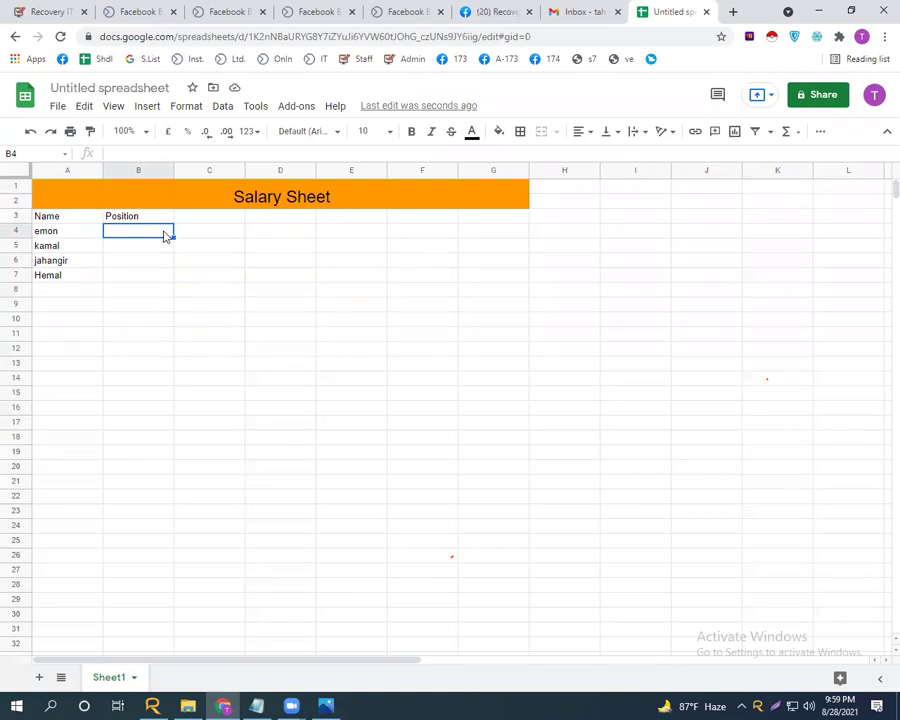
pyautogui.write('manager')
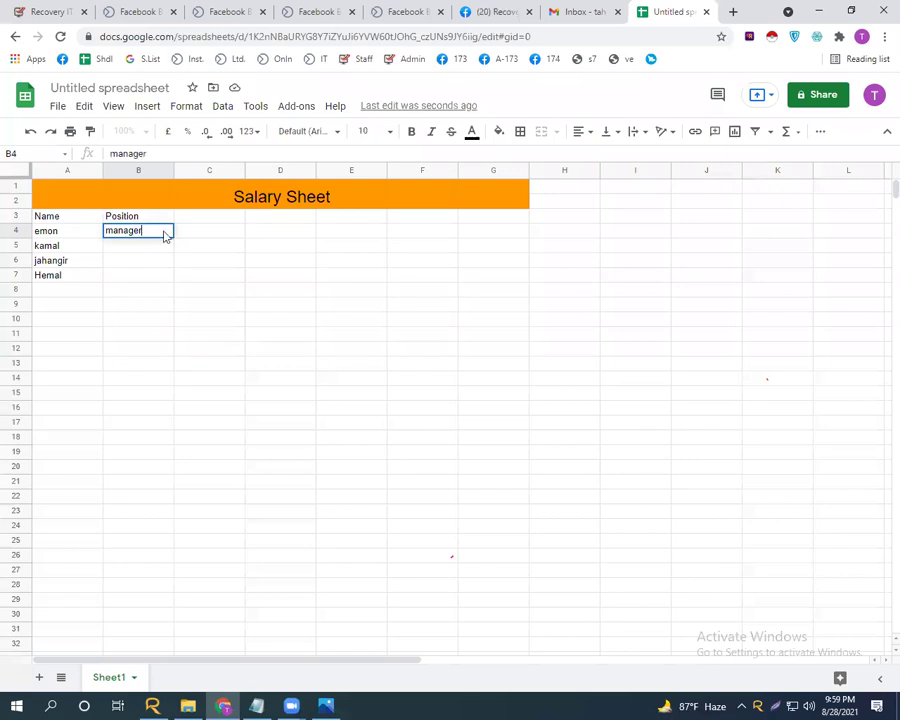
pyautogui.press('Return')
pyautogui.write('assister')
# - Add the column header "per month" in C3 and enter 26 below it in C4
pyautogui.click(204, 220)
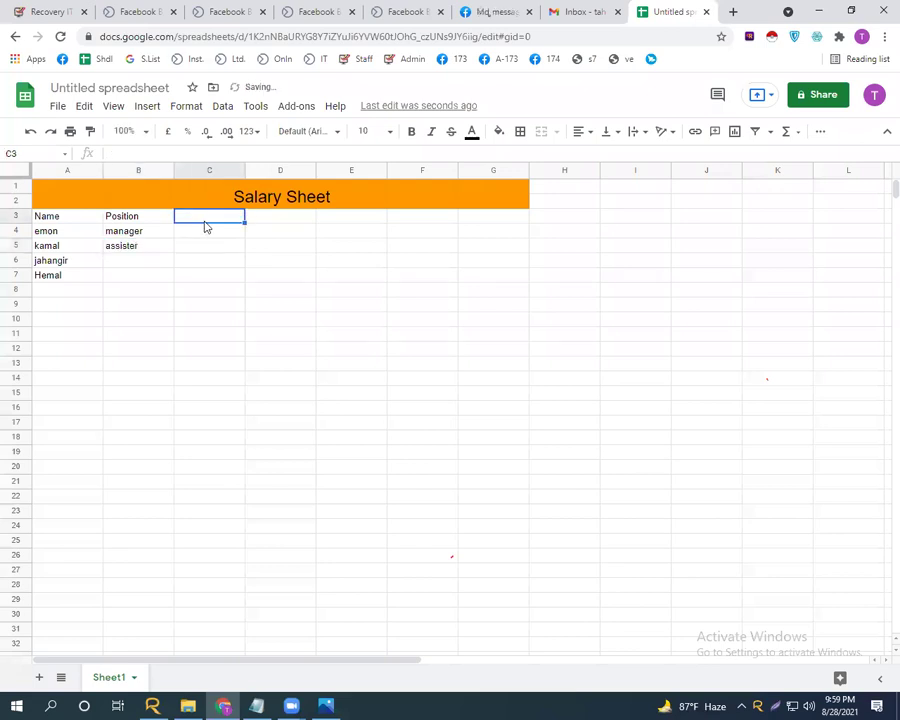
pyautogui.write('per month')
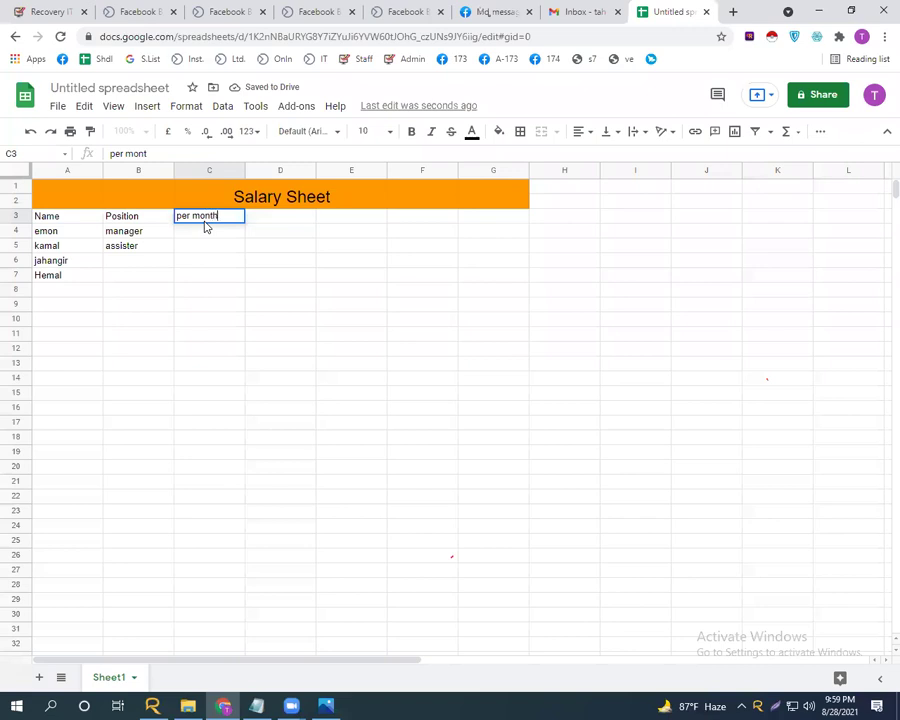
pyautogui.click(206, 227)
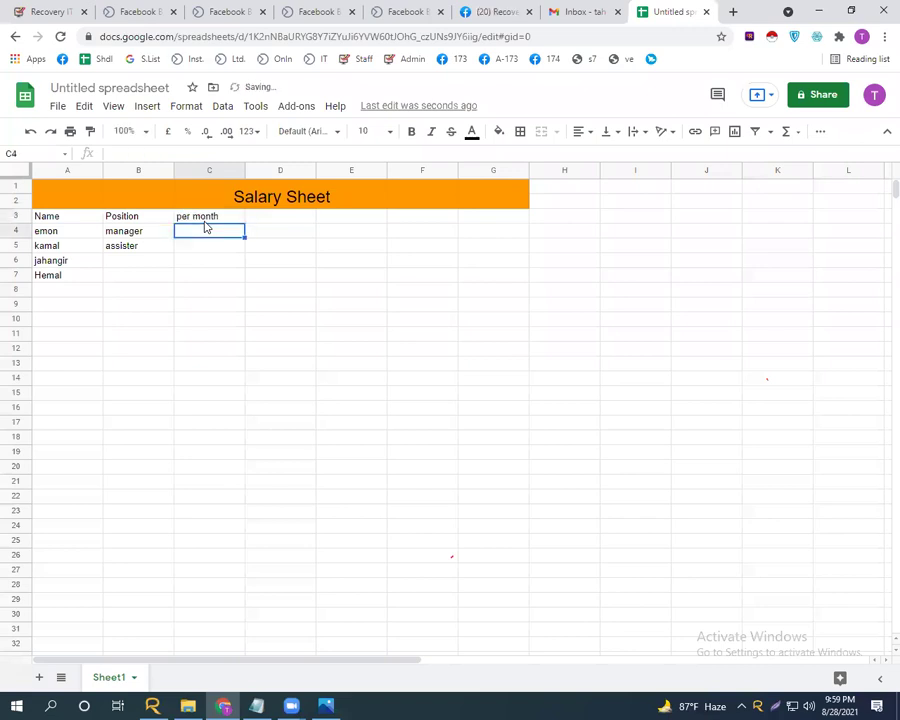
pyautogui.write('26')
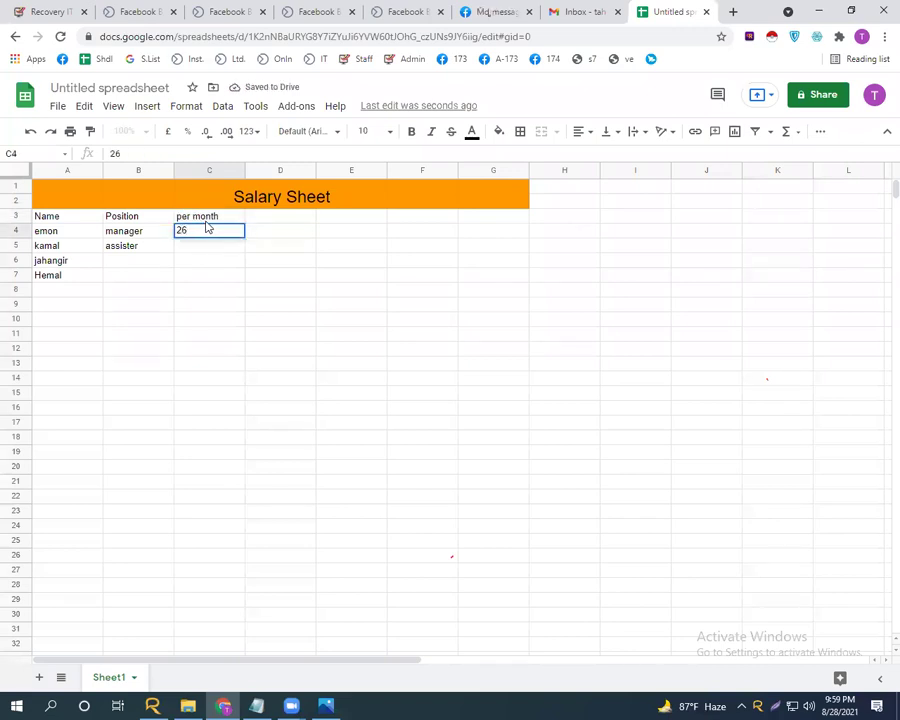
# - Add the column header "duty time" in D3
pyautogui.click(273, 220)
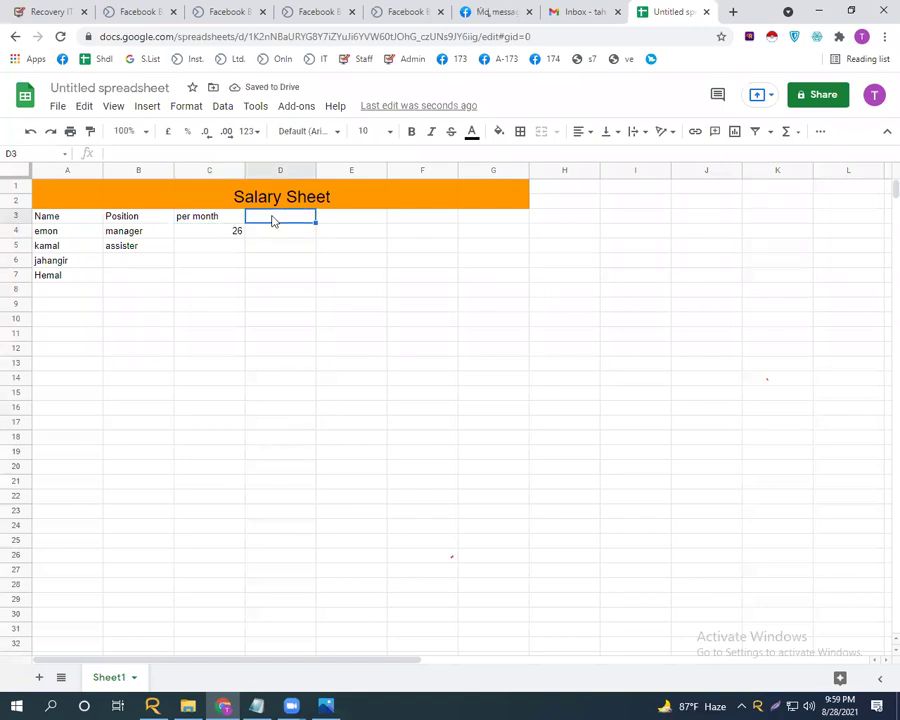
pyautogui.write('dut')
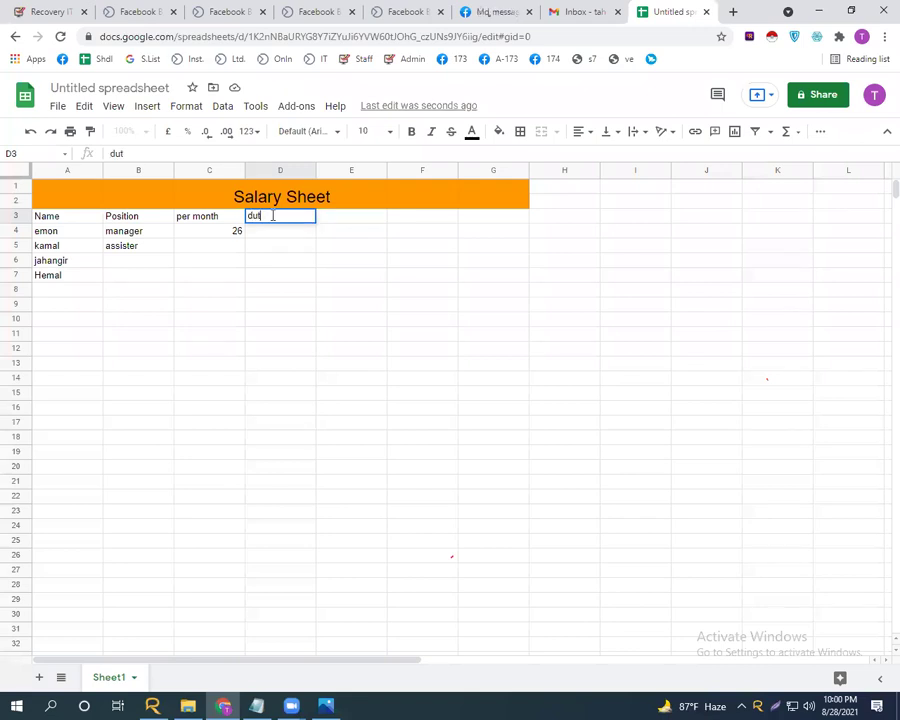
pyautogui.write('y time')
pyautogui.press('Return')
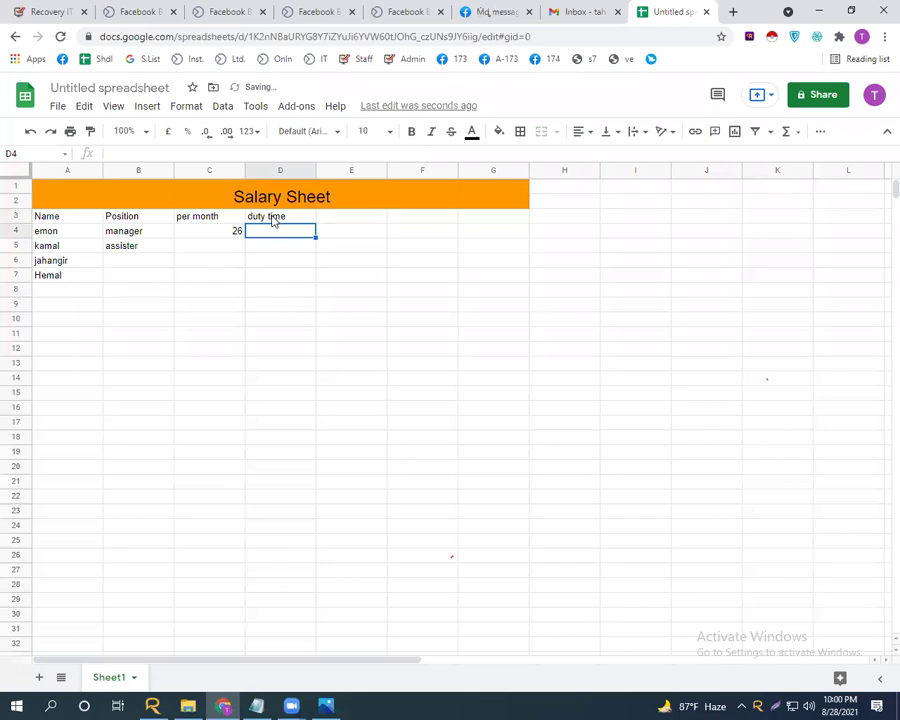
# - Add the column header "salary" in F3, leaving E3 empty
pyautogui.click(357, 218)
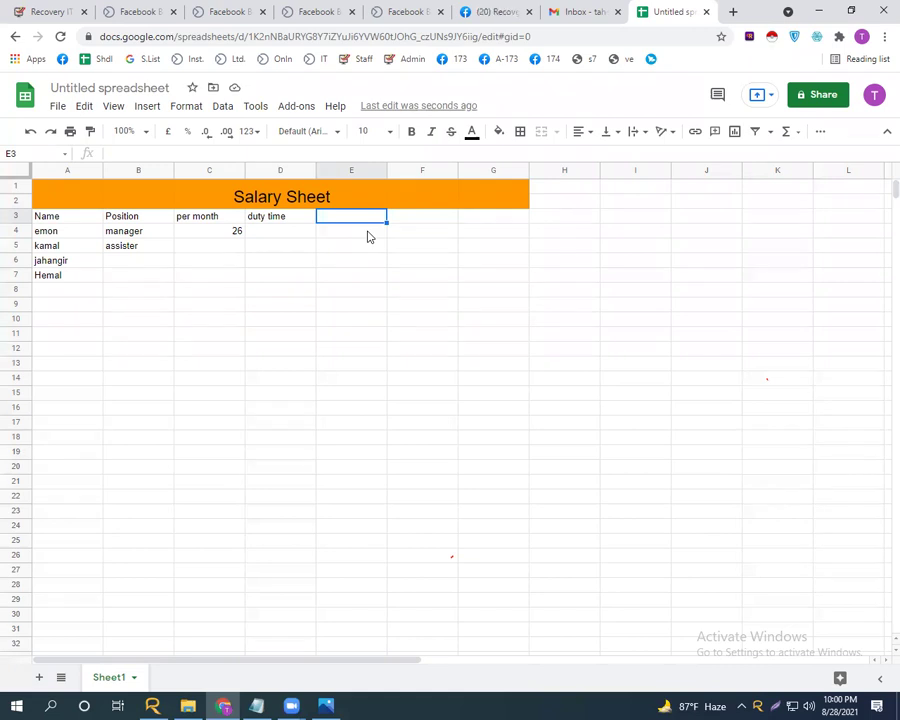
pyautogui.click(408, 223)
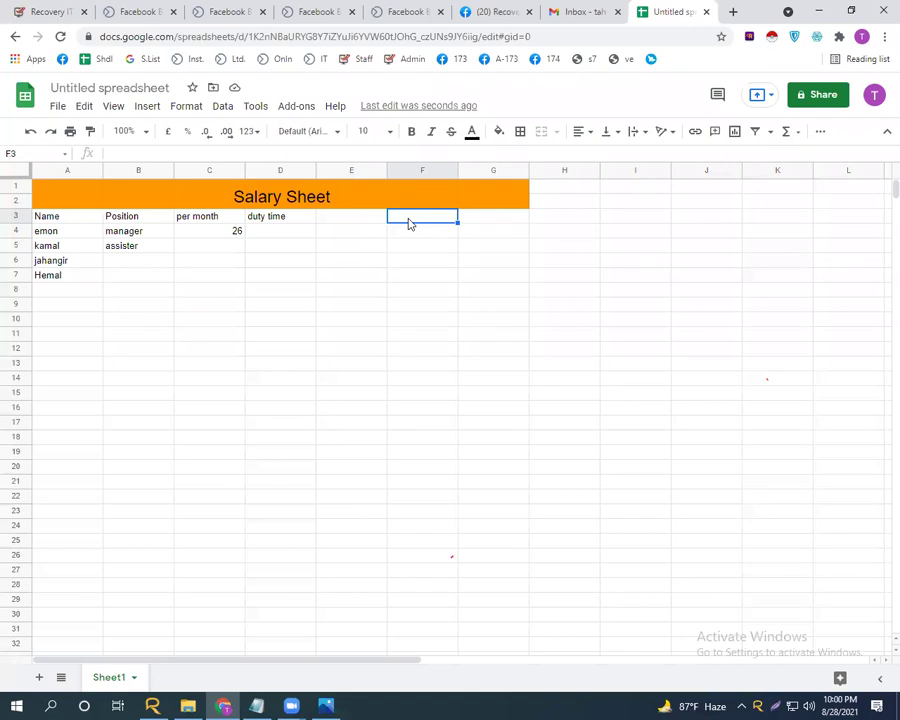
pyautogui.write('salaruy')
pyautogui.press('BackSpace')
pyautogui.press('BackSpace')
pyautogui.write('y')
pyautogui.press('Return')
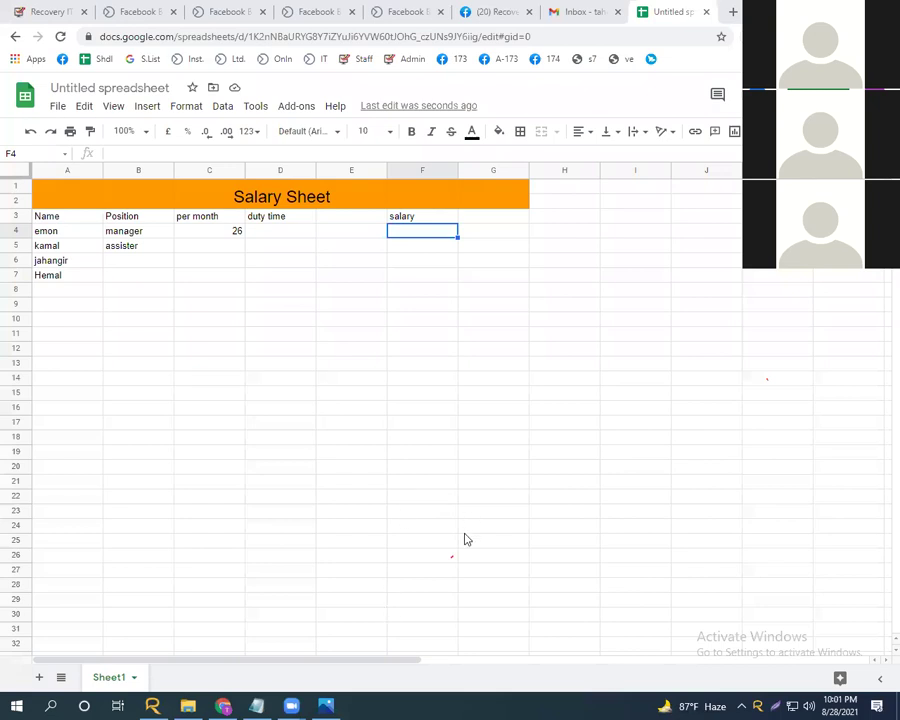
# - Close the salary spreadsheet and switch to Photos to view the class outline image 1.jpg
pyautogui.click(707, 11)
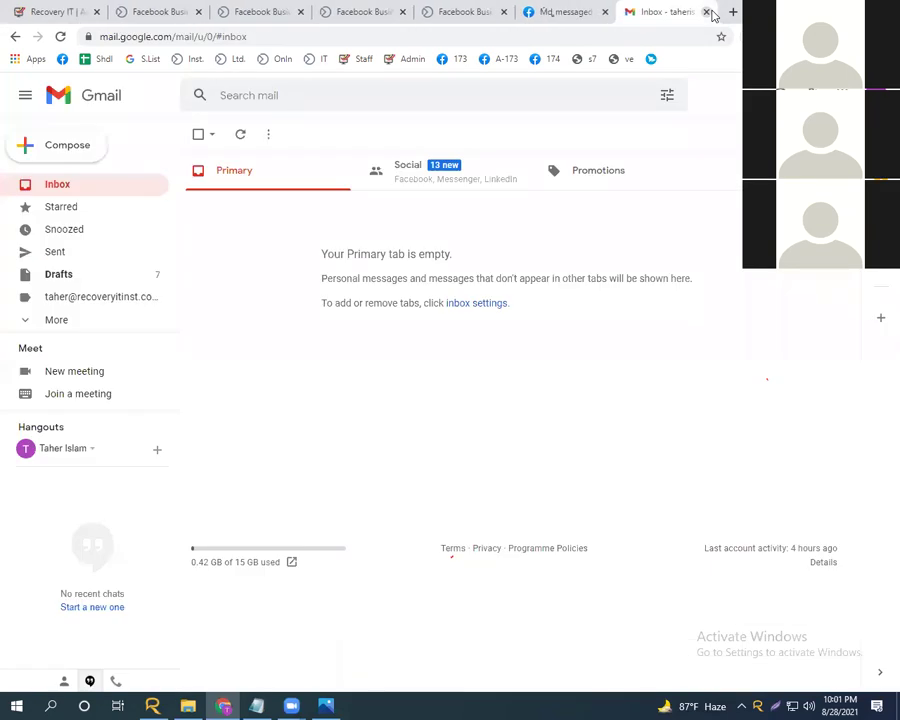
pyautogui.click(326, 705)
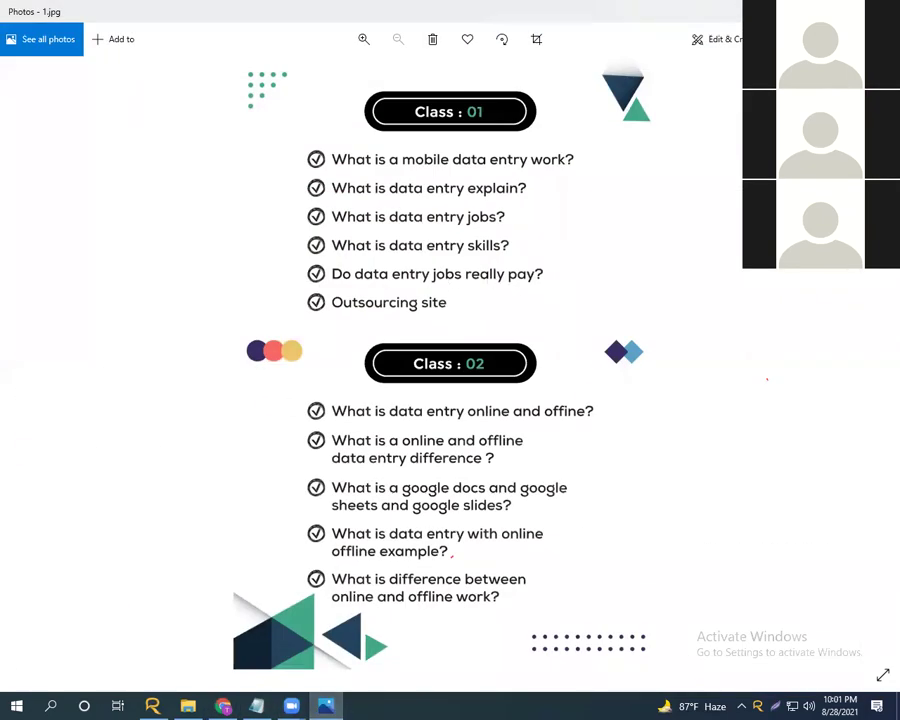
pyautogui.click(223, 705)
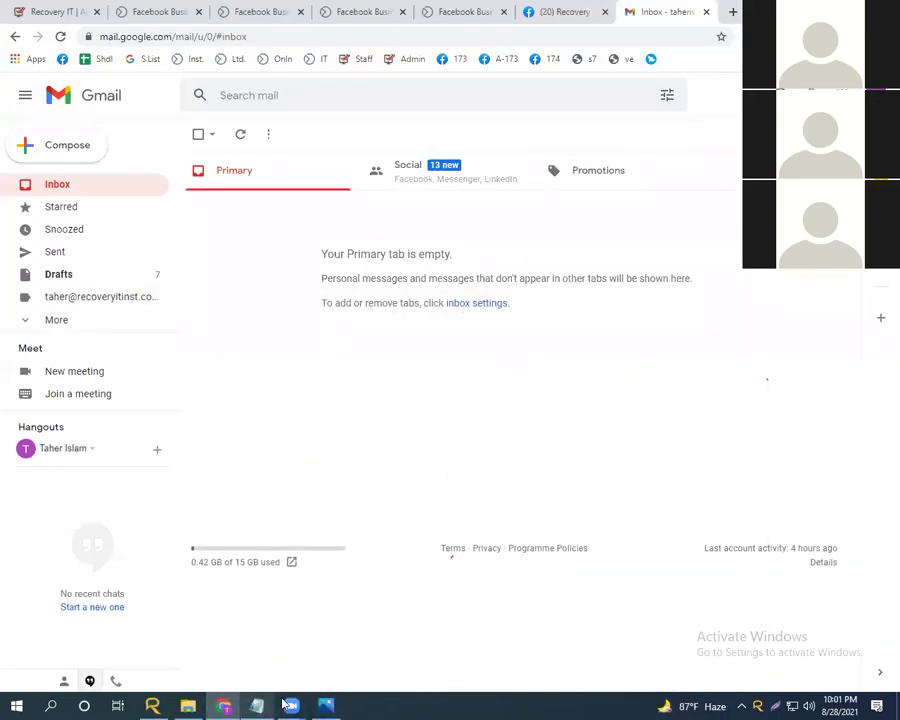
pyautogui.hotkey('alt', 'Tab')
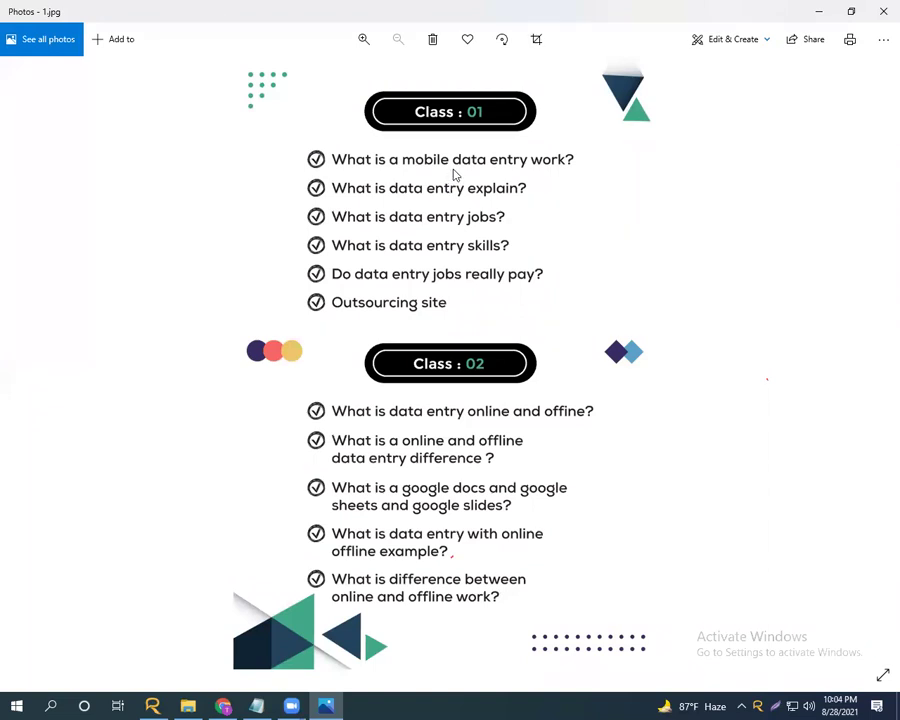
# - Switch back to Chrome and open a new tab ready for a Google search
pyautogui.hotkey('alt', 'Tab')
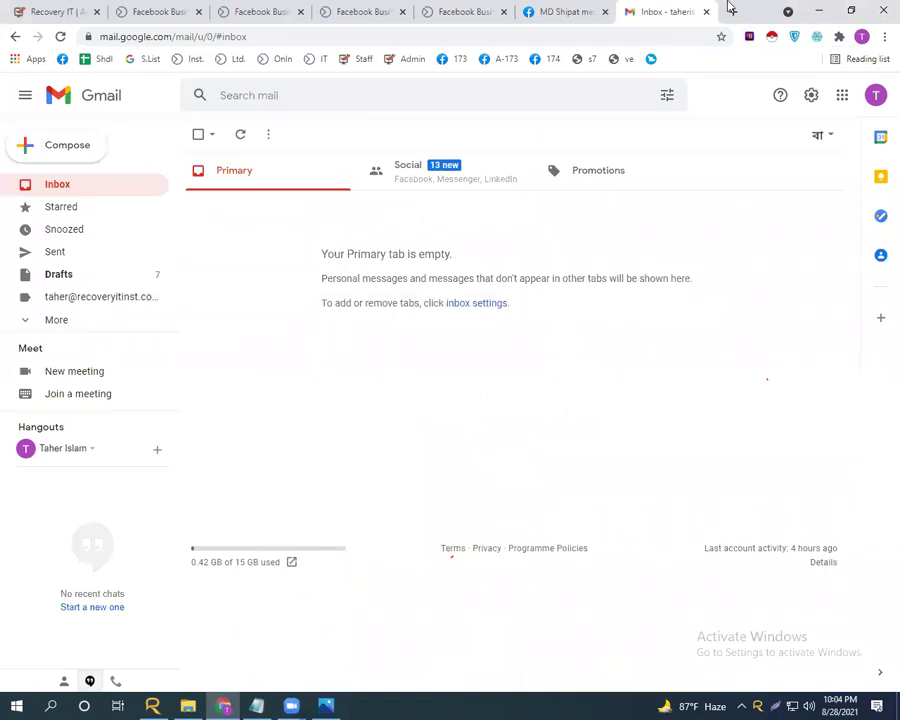
pyautogui.click(732, 11)
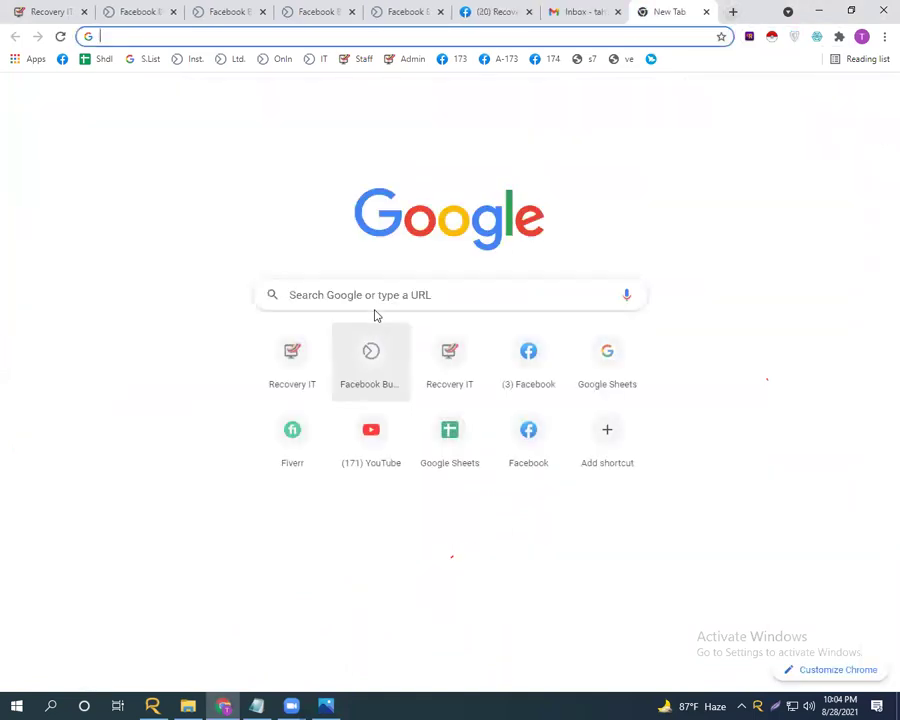
pyautogui.click(379, 298)
pyautogui.write('what')
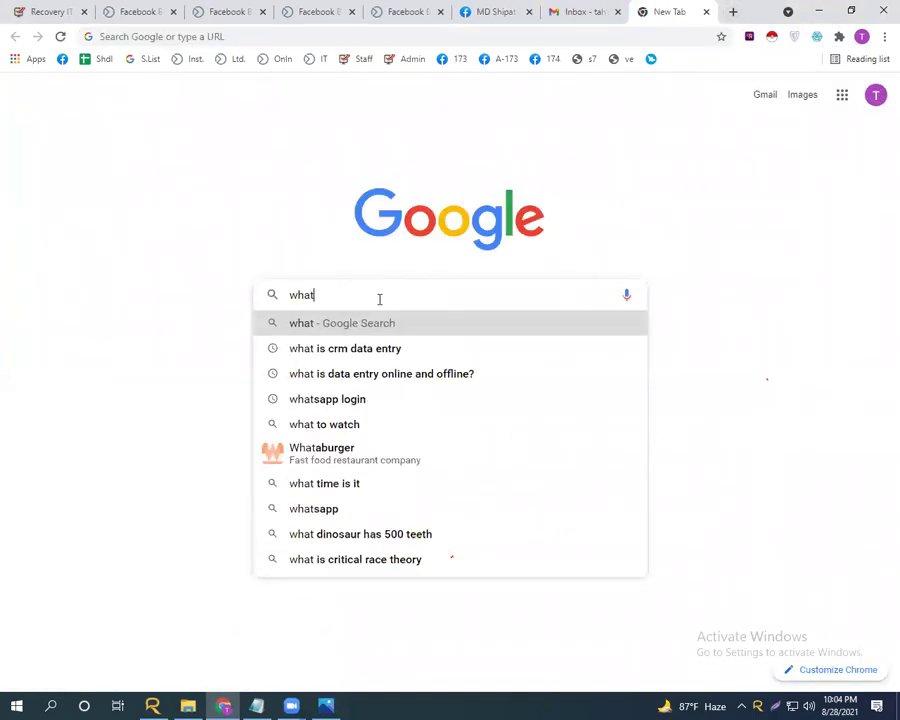
pyautogui.write(' sil')
pyautogui.press('BackSpace')
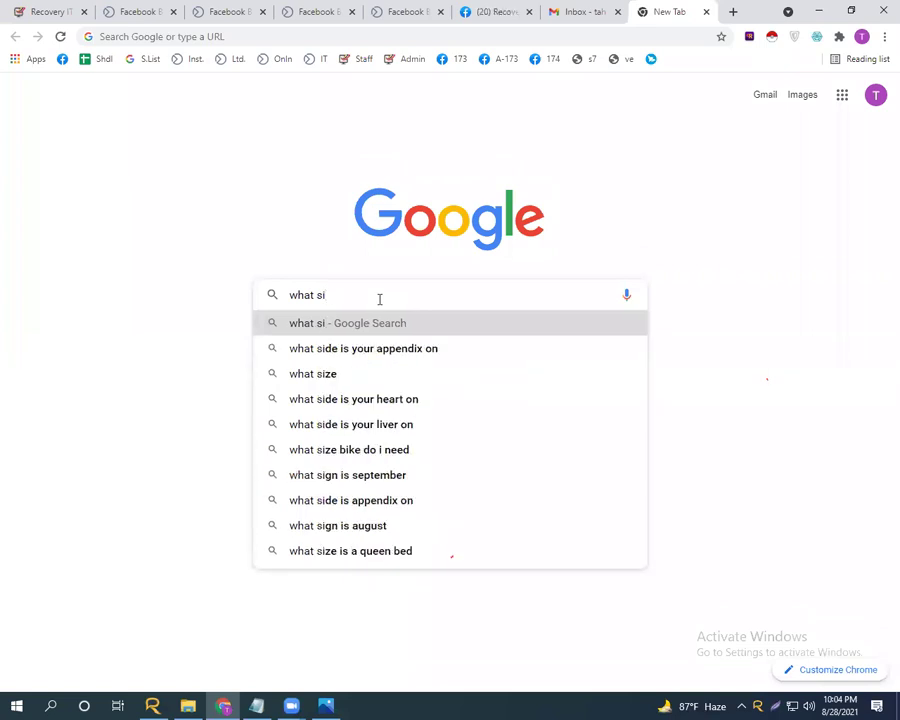
pyautogui.write('s')
pyautogui.press('Return')
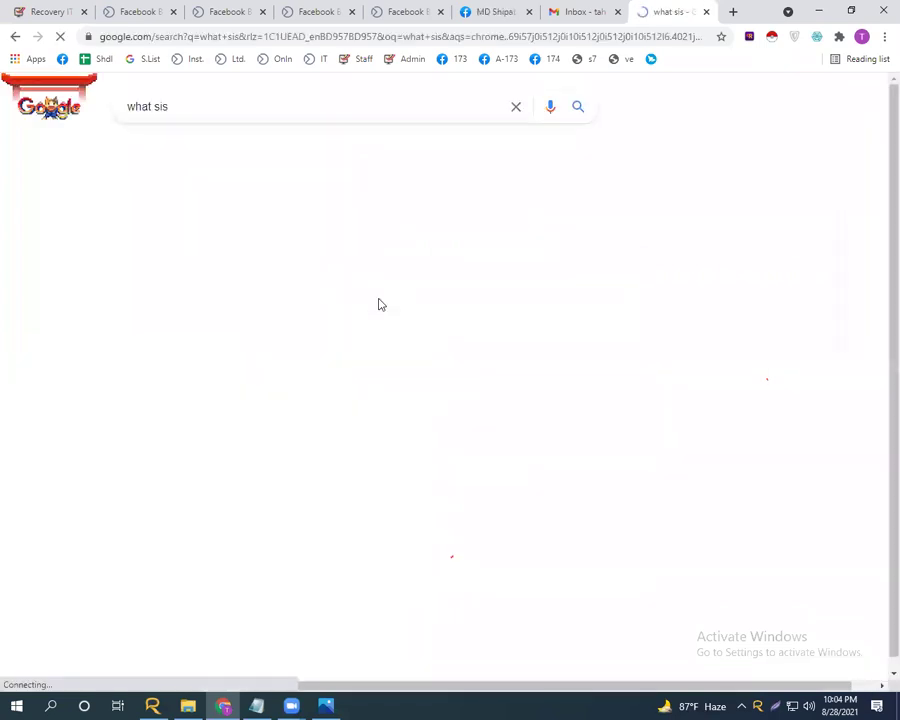
pyautogui.doubleClick(224, 104)
pyautogui.write('u')
pyautogui.press('BackSpace')
pyautogui.write('io')
pyautogui.press('Return')
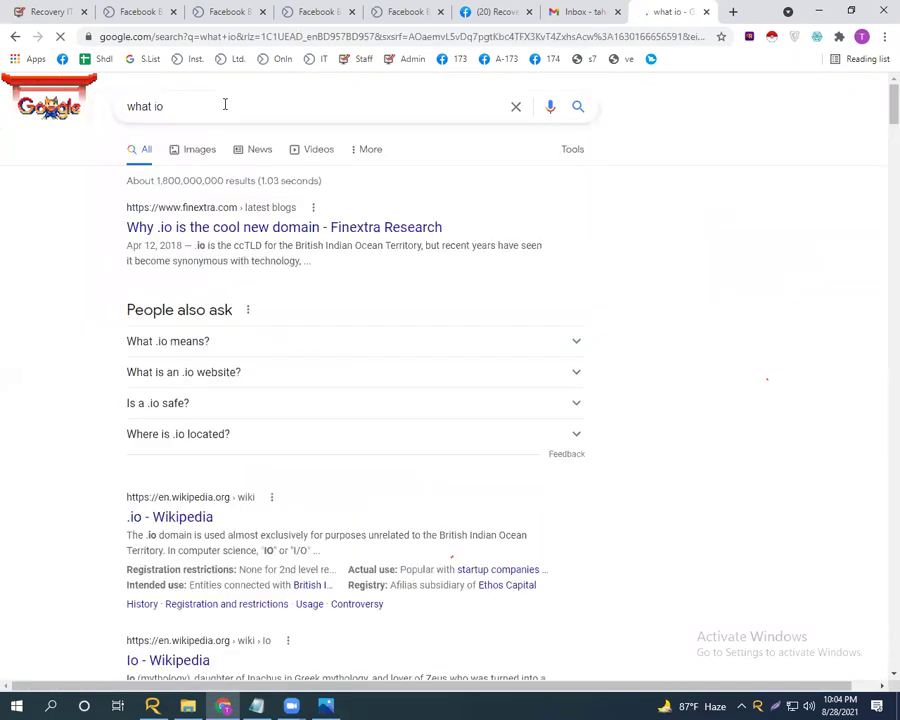
# - Search Google for "what is a data entry?"
pyautogui.press('BackSpace')
pyautogui.write('s')
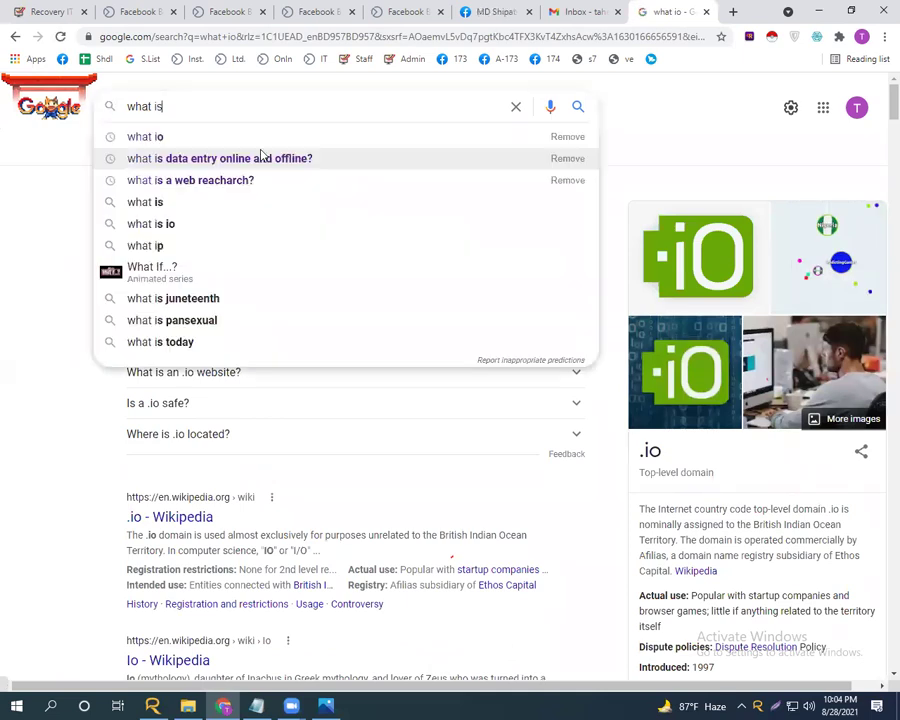
pyautogui.write(' na')
pyautogui.press('BackSpace')
pyautogui.press('BackSpace')
pyautogui.write('a n')
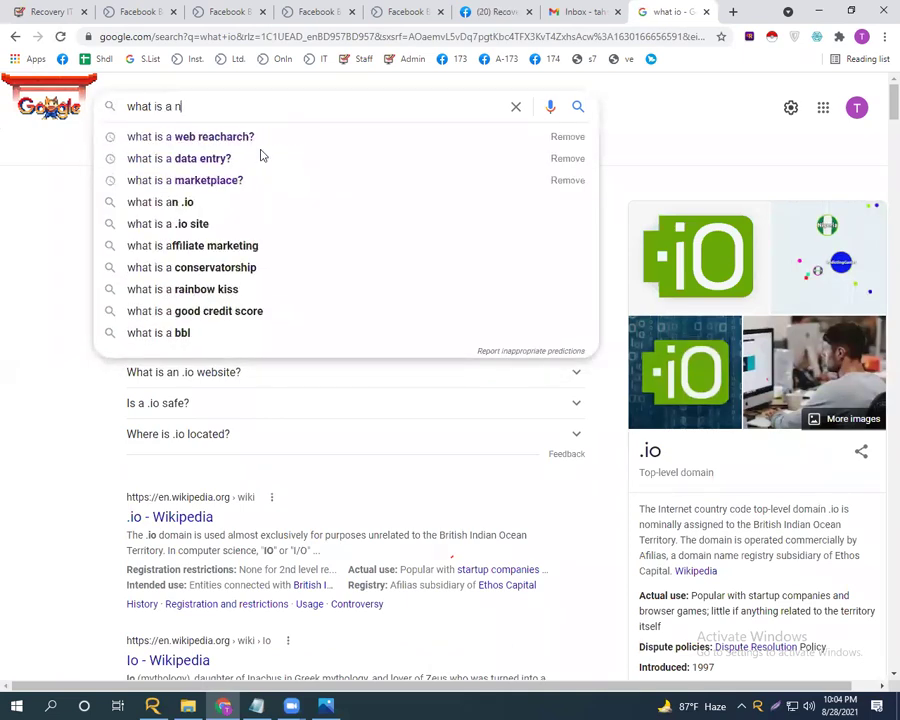
pyautogui.press('BackSpace')
pyautogui.write('data e')
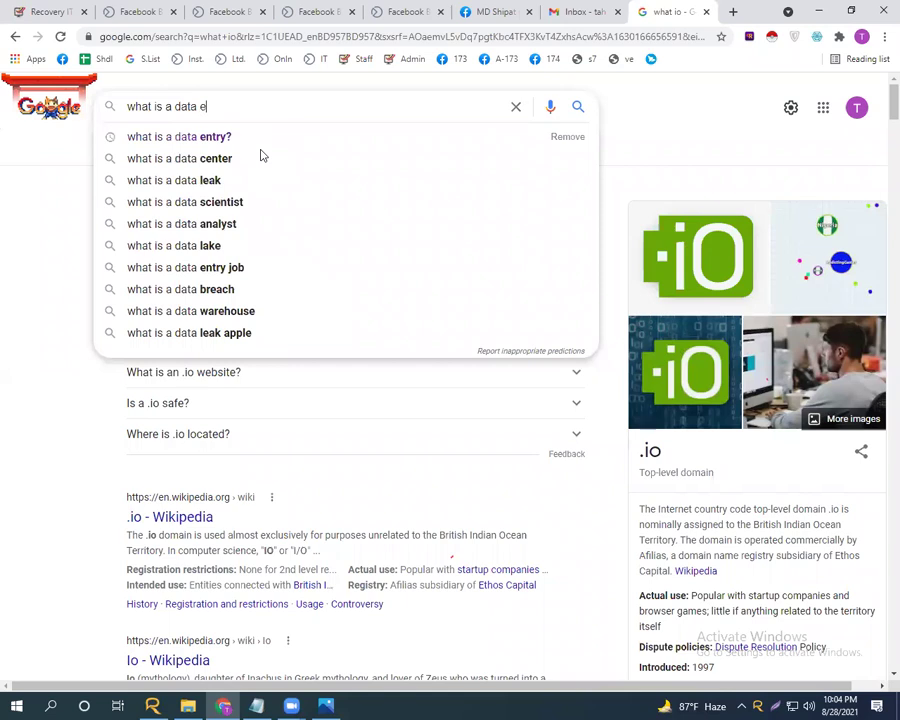
pyautogui.write('ntry?')
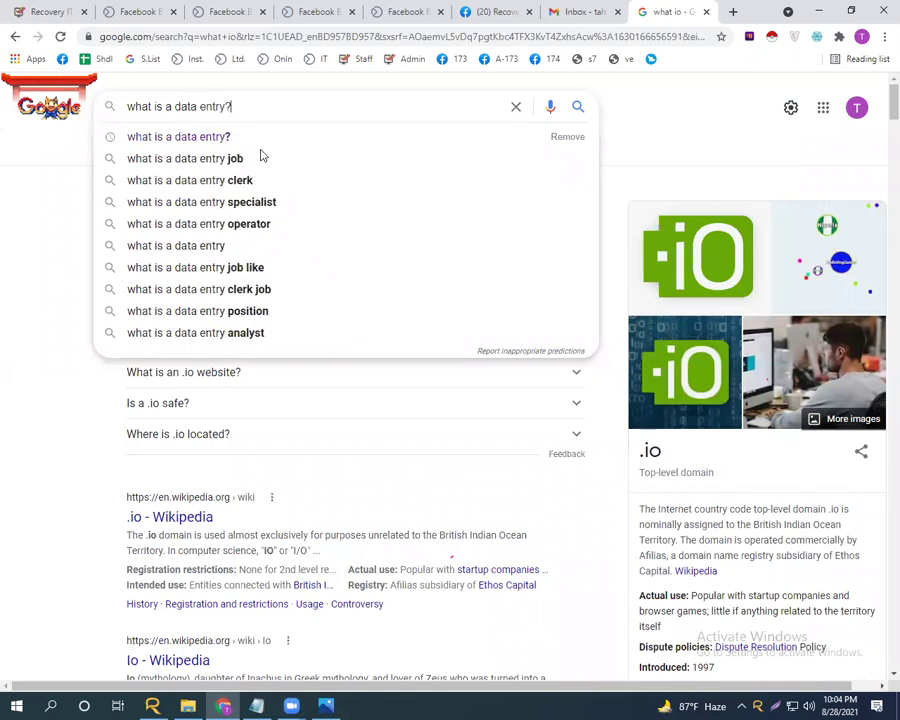
pyautogui.press('Return')
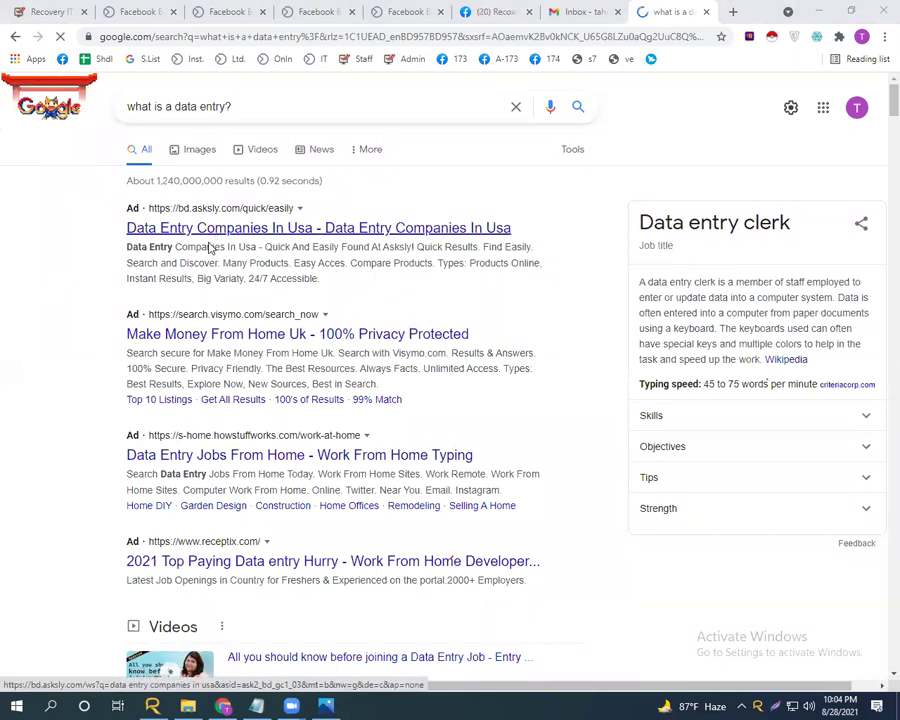
# - Refine the Google query to "what is a data entry meanig?" and run the search
pyautogui.scroll(-2, 226, 262)
pyautogui.scroll(-2, 226, 262)
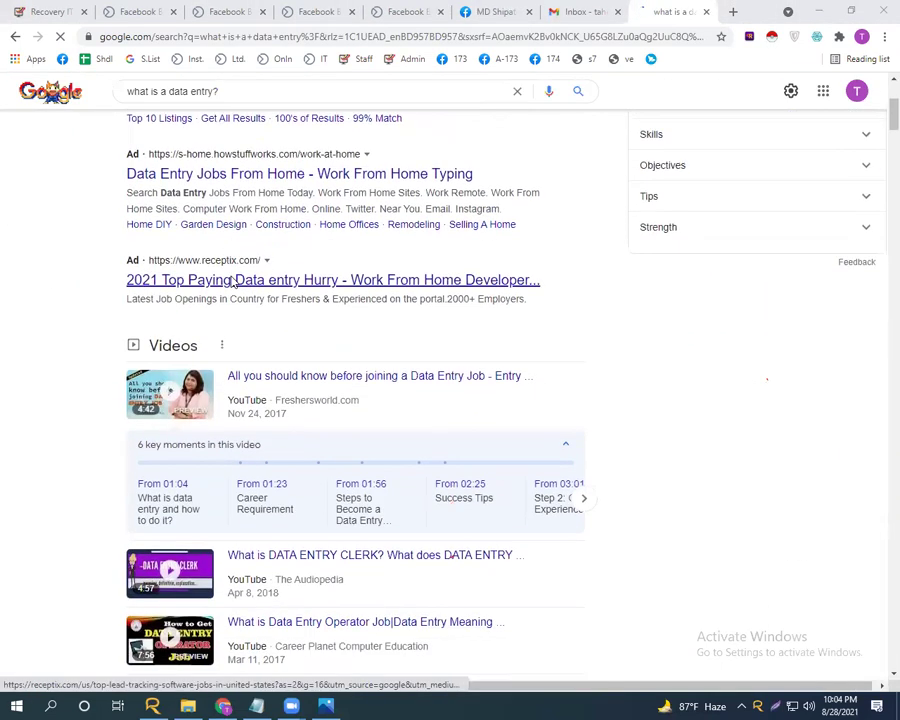
pyautogui.scroll(5, 220, 180)
pyautogui.click(227, 105)
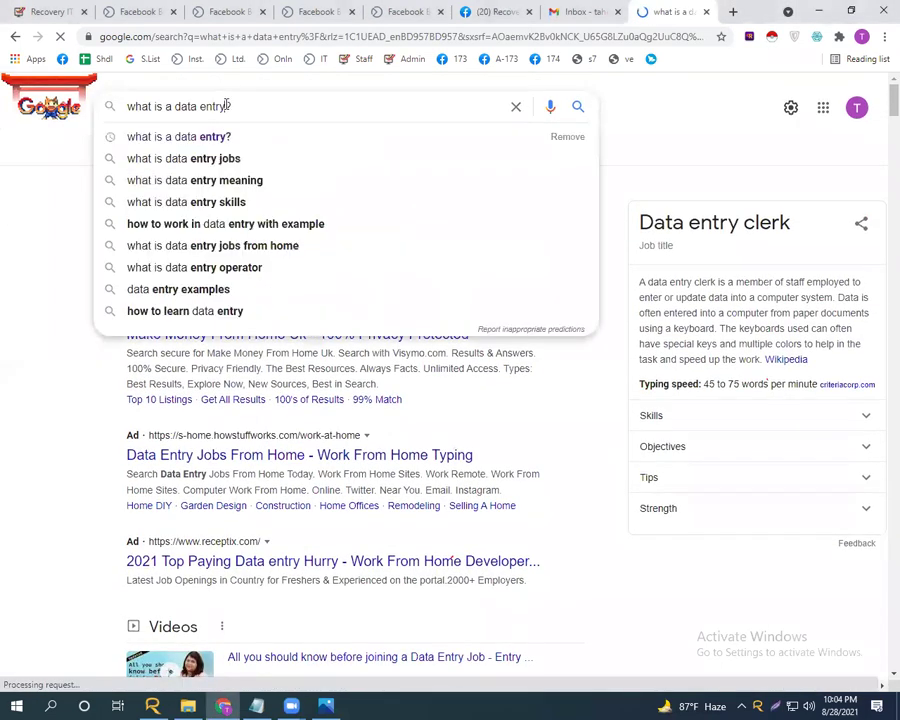
pyautogui.write('mea')
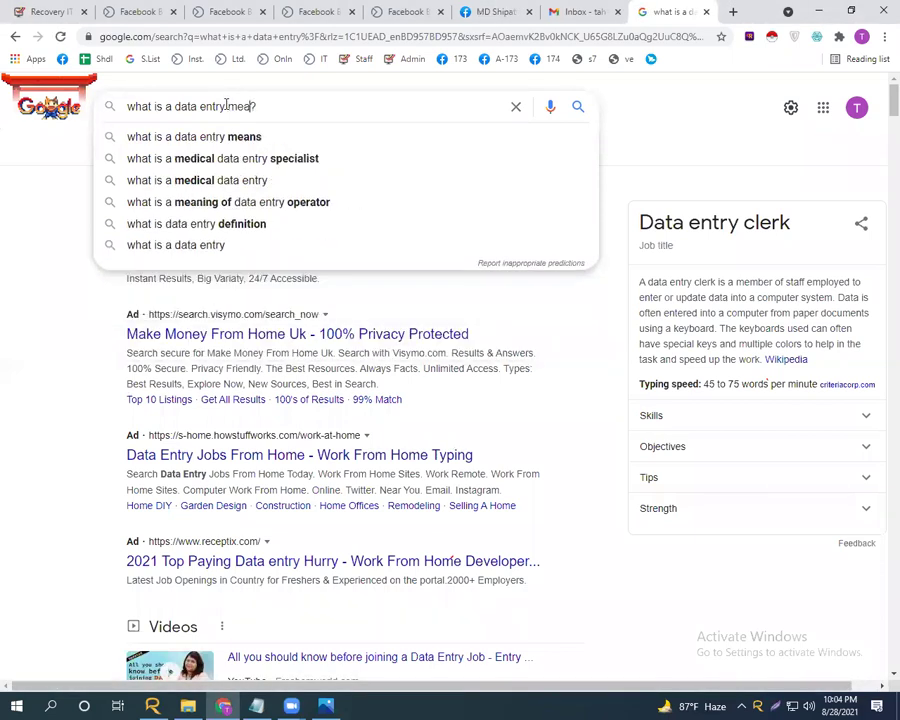
pyautogui.write('n')
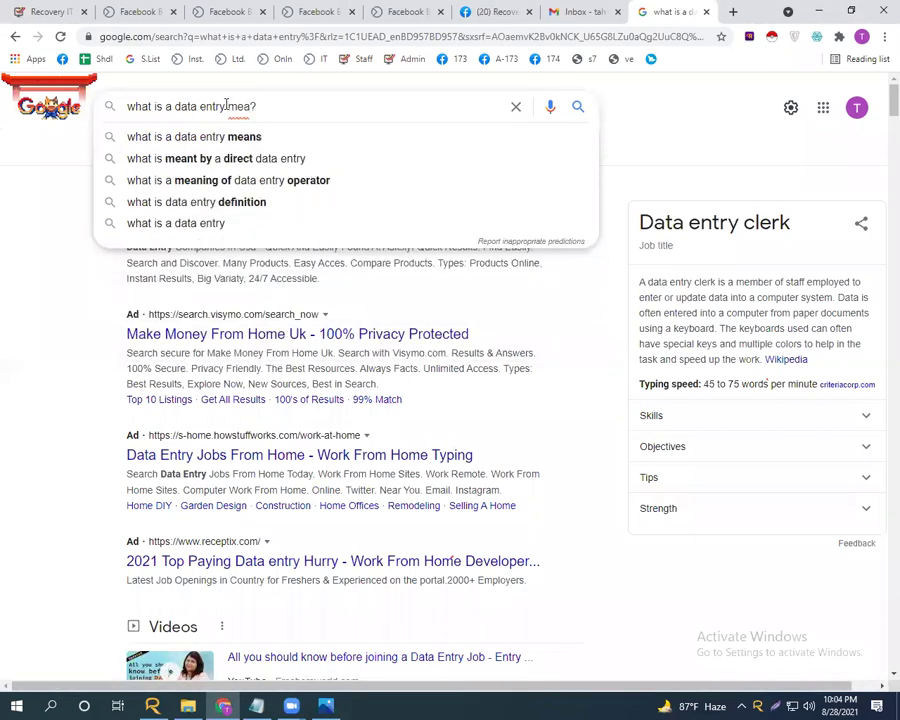
pyautogui.write('nig')
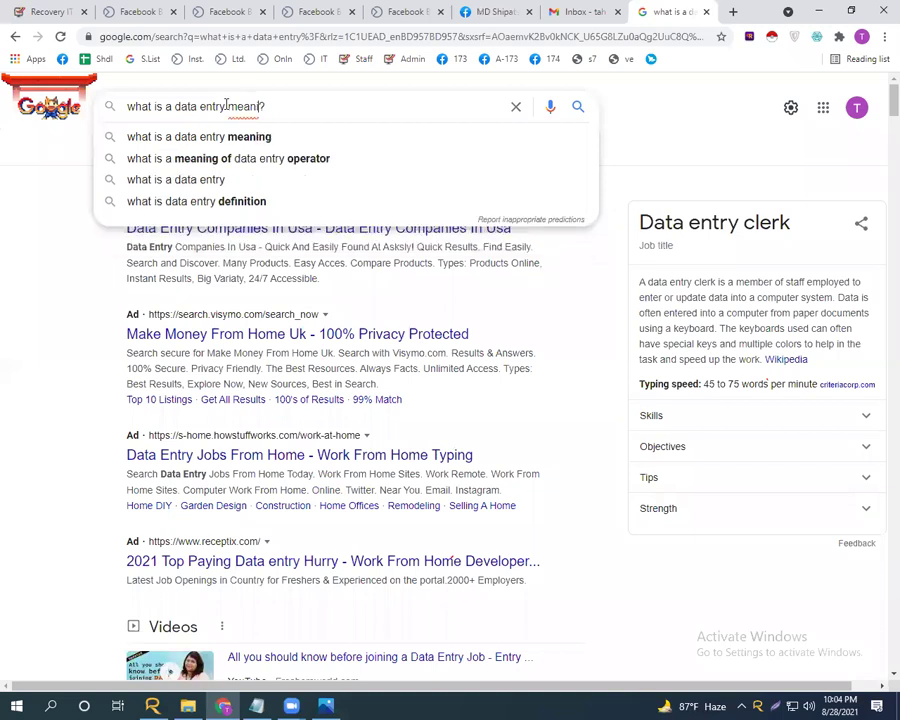
pyautogui.press('Return')
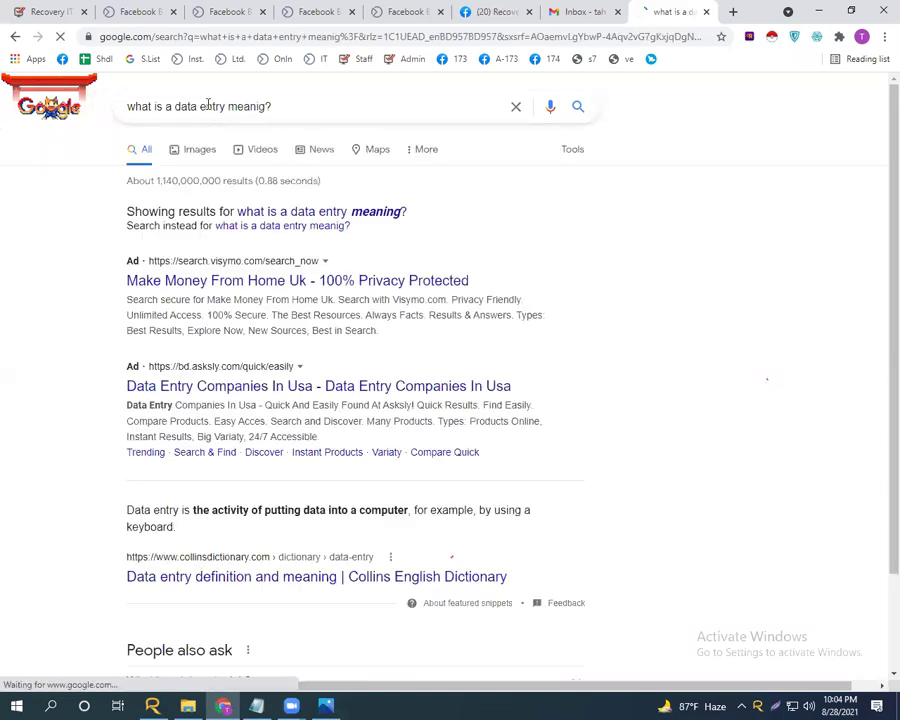
# - Open the "Data Entry Companies In Usa" ad and the Collins English Dictionary data entry result in new tabs
pyautogui.scroll(-1, 152, 250)
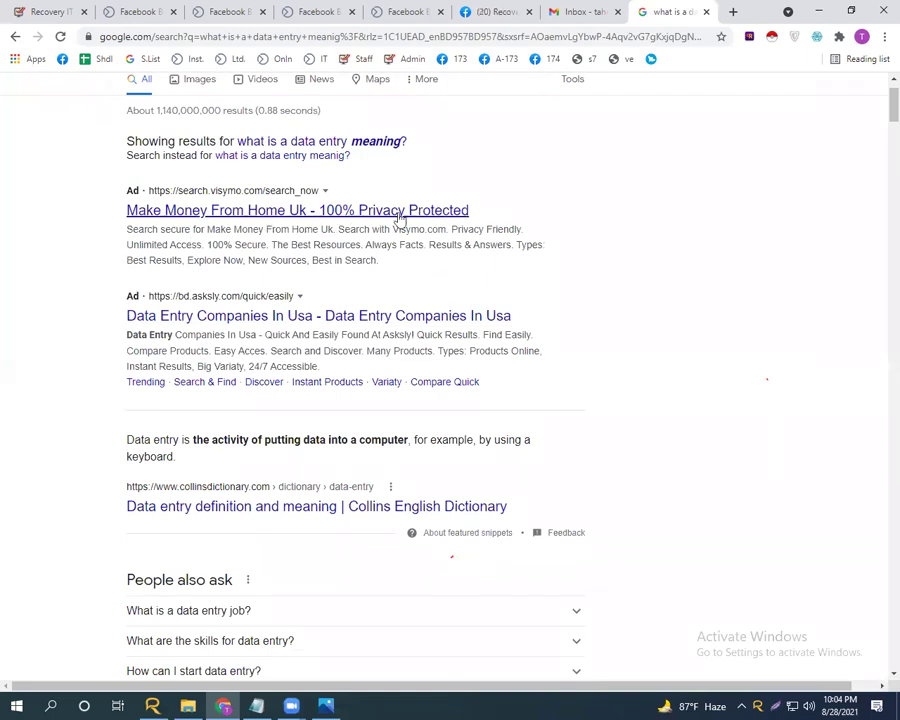
pyautogui.scroll(-1, 360, 250)
pyautogui.rightClick(360, 245)
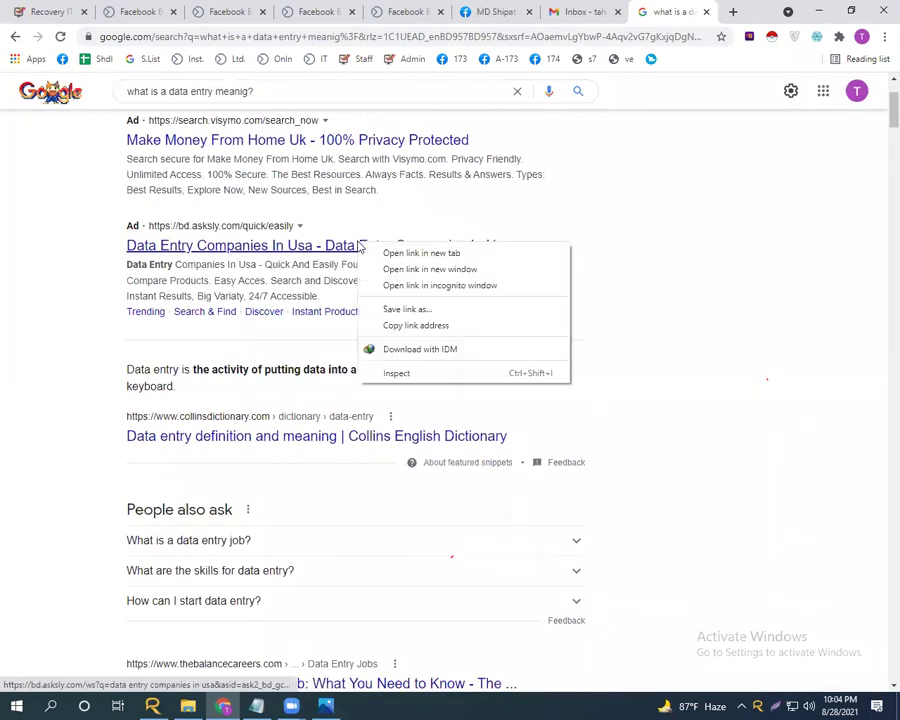
pyautogui.click(383, 252)
pyautogui.scroll(-2, 180, 258)
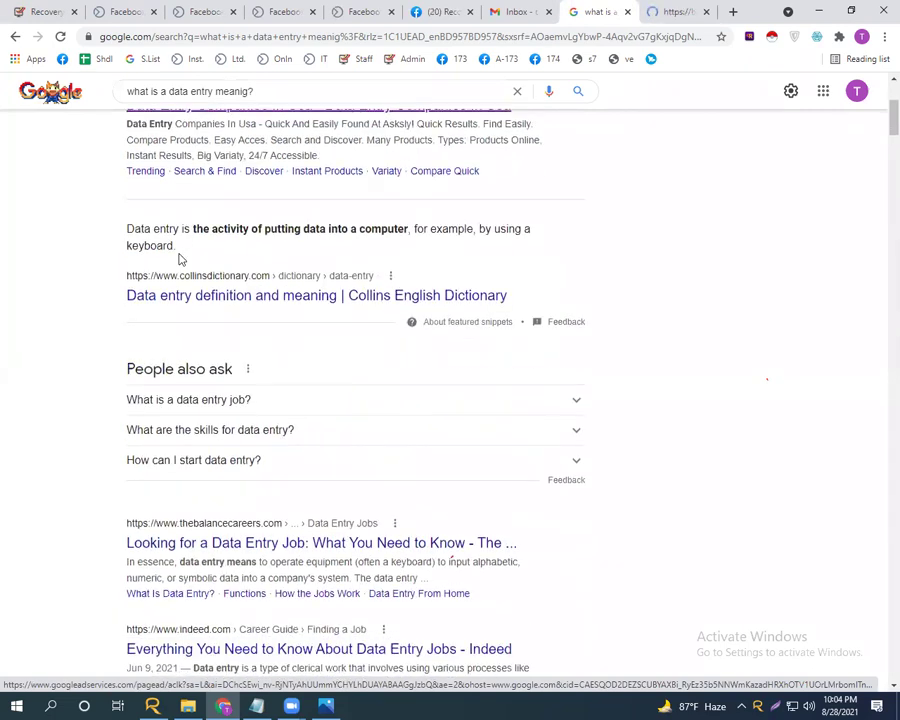
pyautogui.scroll(-1, 28, 290)
pyautogui.rightClick(292, 234)
pyautogui.click(298, 240)
# - View the opened Asksly page, and read the Collins dictionary definition of data entry
pyautogui.click(626, 10)
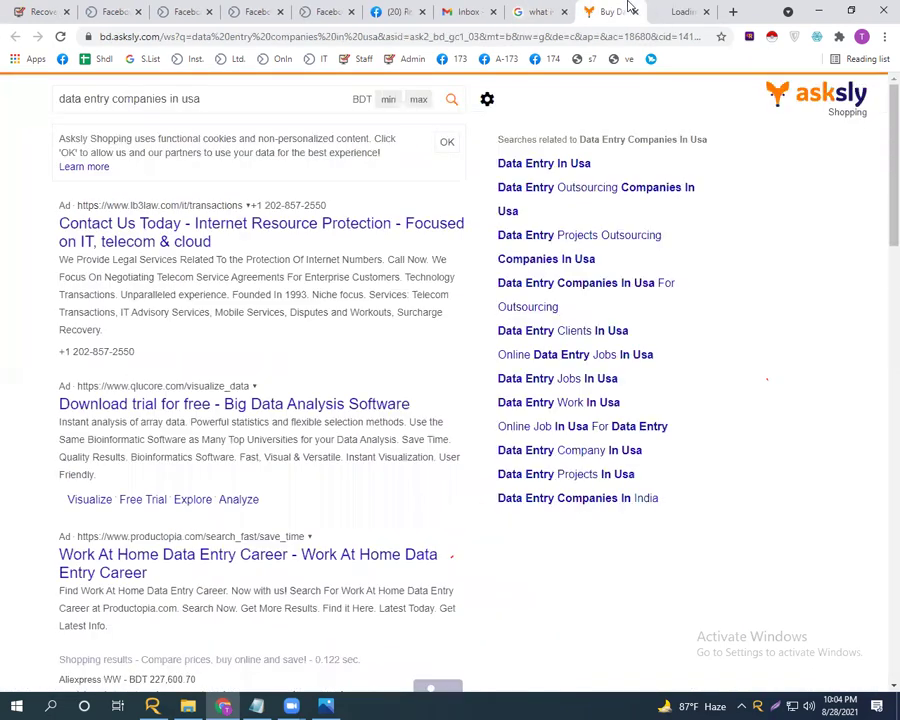
pyautogui.click(687, 10)
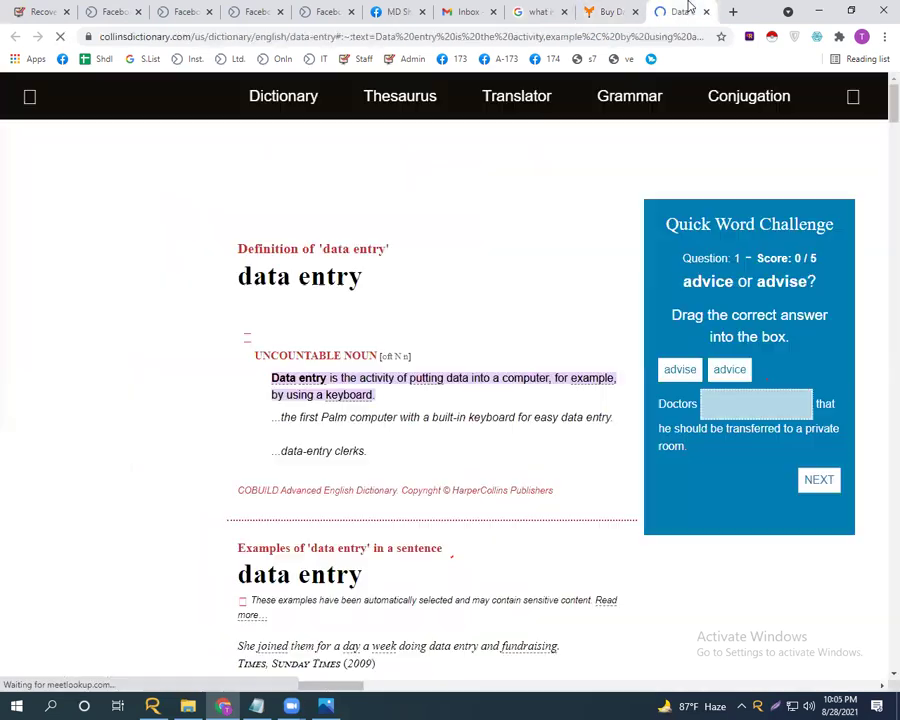
pyautogui.scroll(-1, 210, 359)
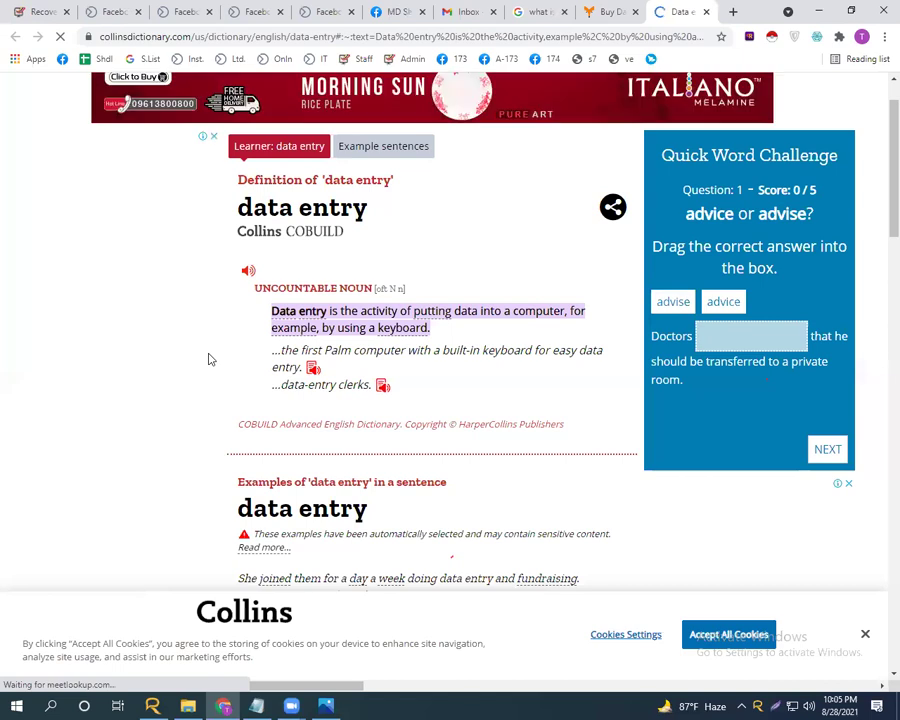
# - Return to the Google results, remove "meanig" from the query and search for "what is a data entry ?"
pyautogui.click(555, 20)
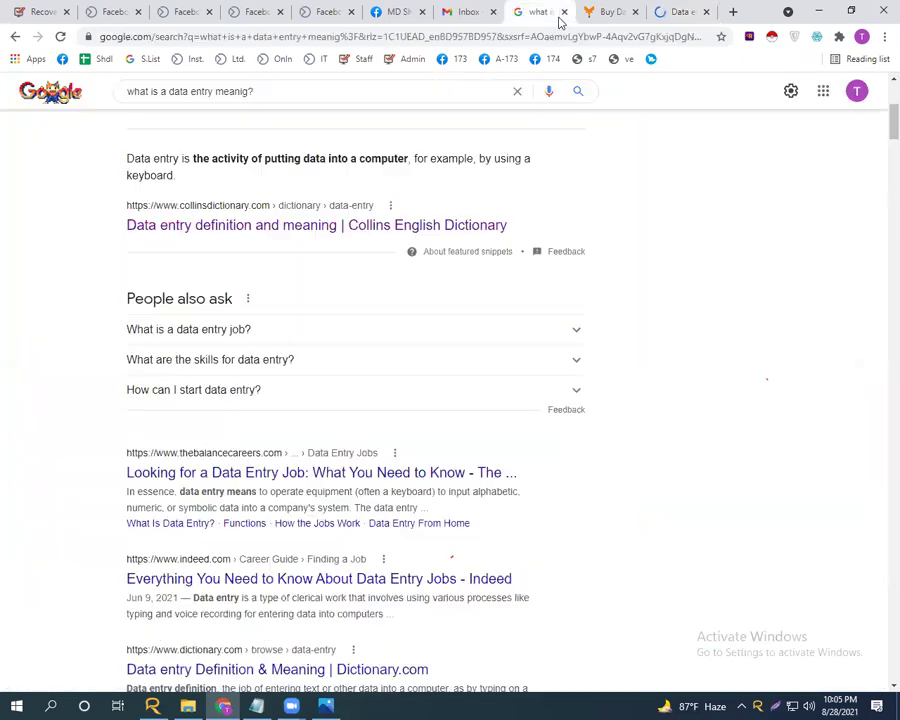
pyautogui.scroll(4, 158, 215)
pyautogui.click(191, 105)
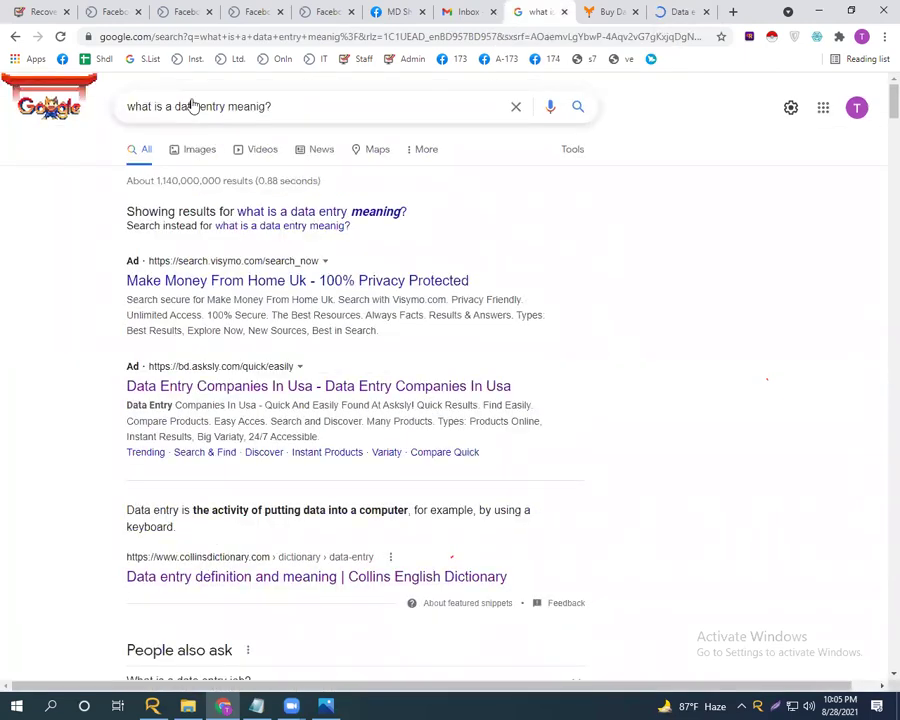
pyautogui.doubleClick(248, 106)
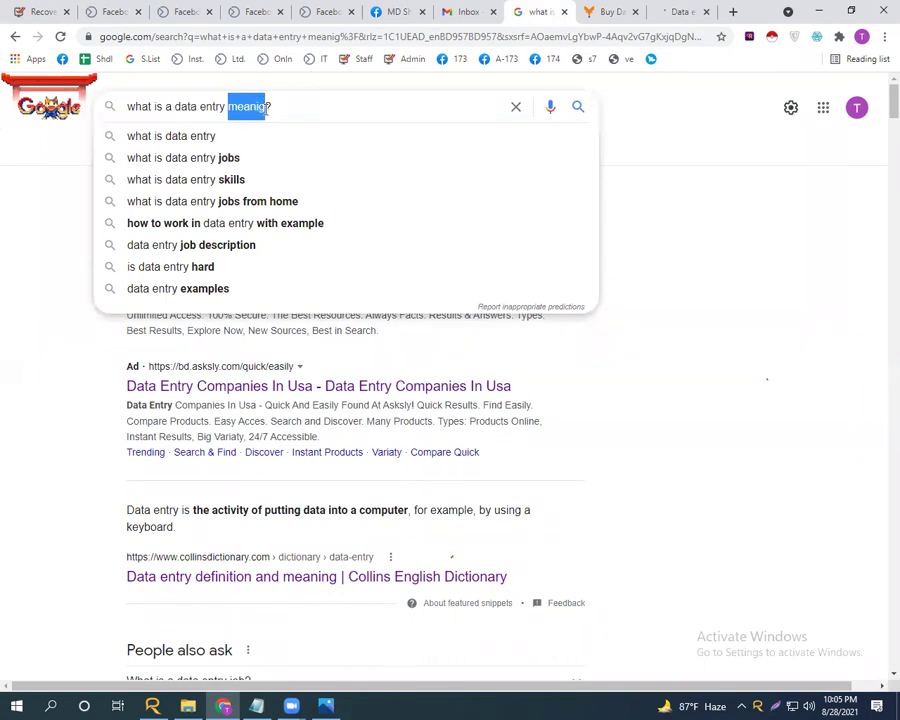
pyautogui.press('BackSpace')
pyautogui.press('Return')
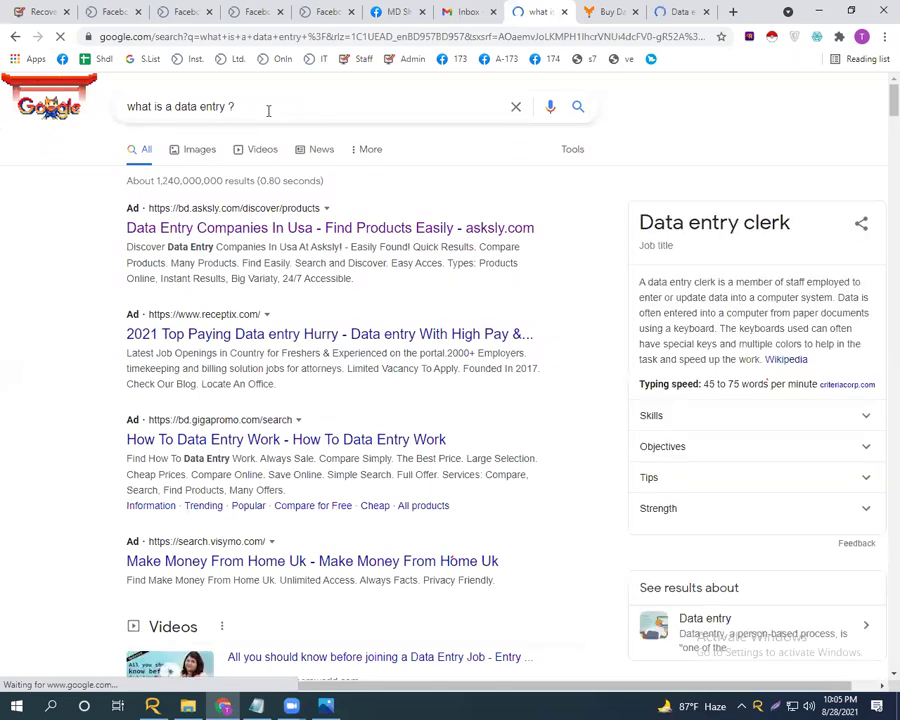
# - Expand the related question "What is a data entry job?" in the search results to read its answer
pyautogui.scroll(-5, 222, 268)
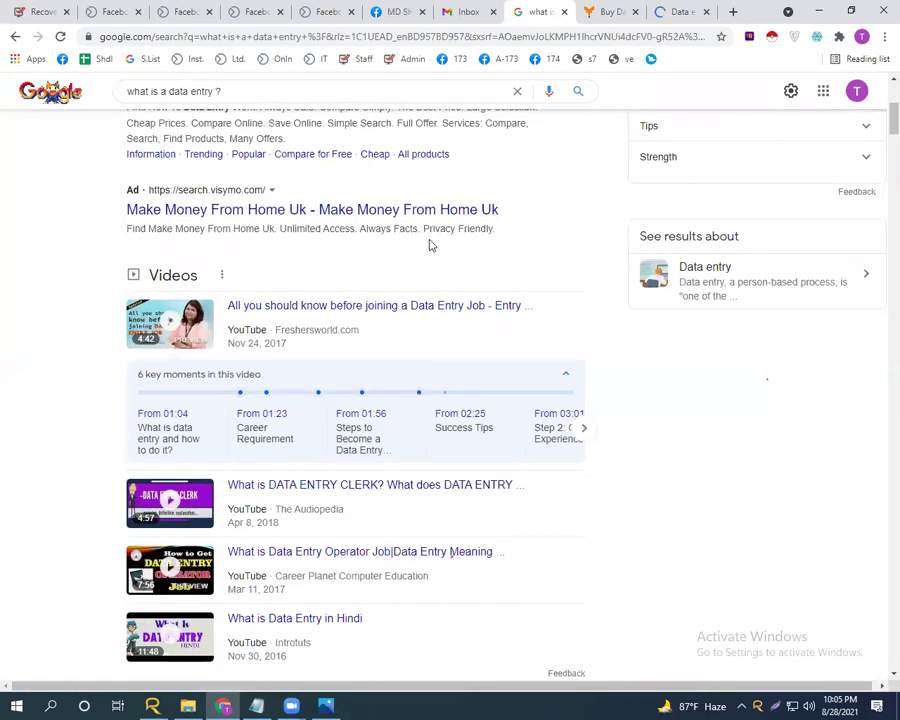
pyautogui.scroll(-2, 430, 246)
pyautogui.scroll(-3, 430, 246)
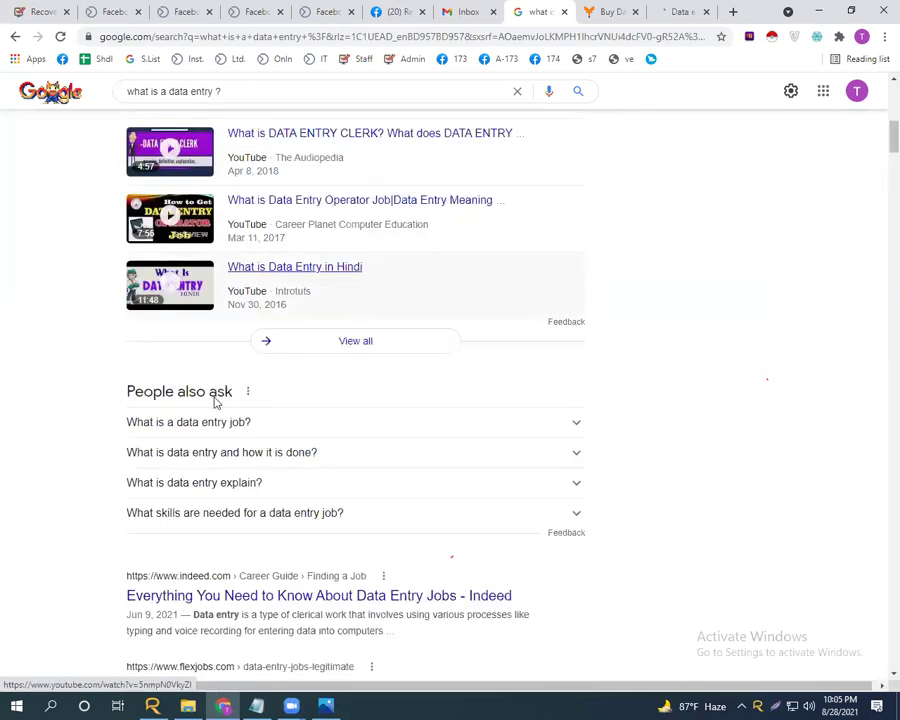
pyautogui.click(188, 424)
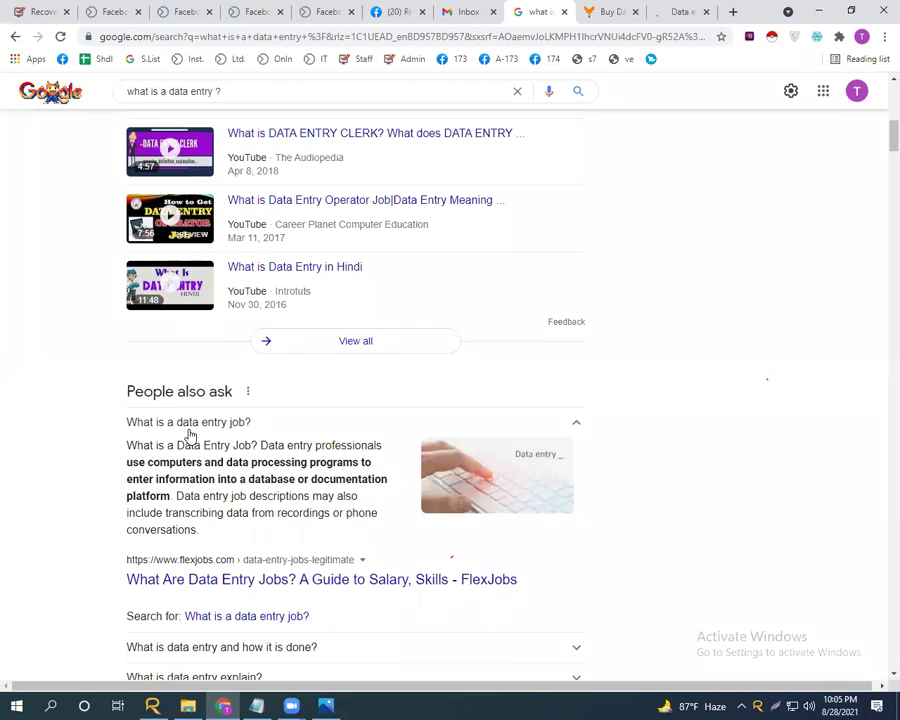
# - Close the chat pop-up on the Facebook group page, and briefly check the class outline 1.jpg in Photos
pyautogui.click(384, 10)
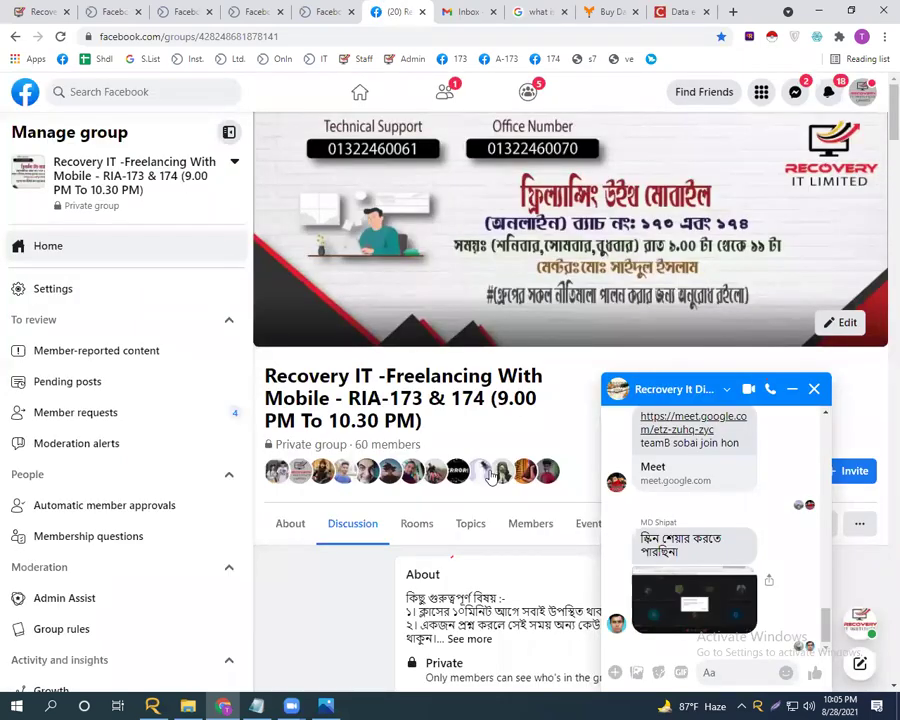
pyautogui.click(814, 389)
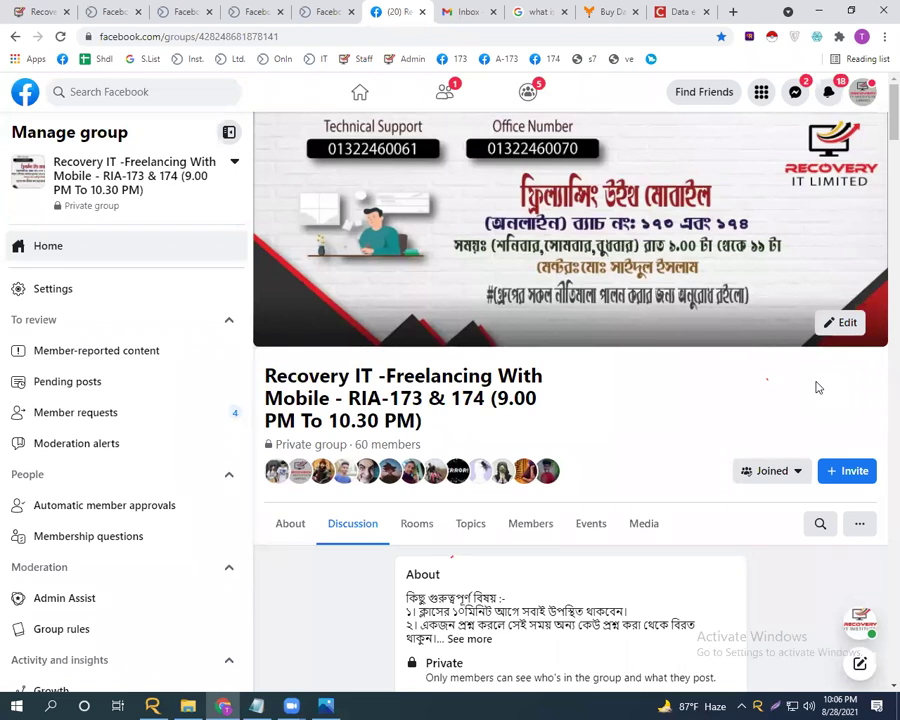
pyautogui.click(326, 705)
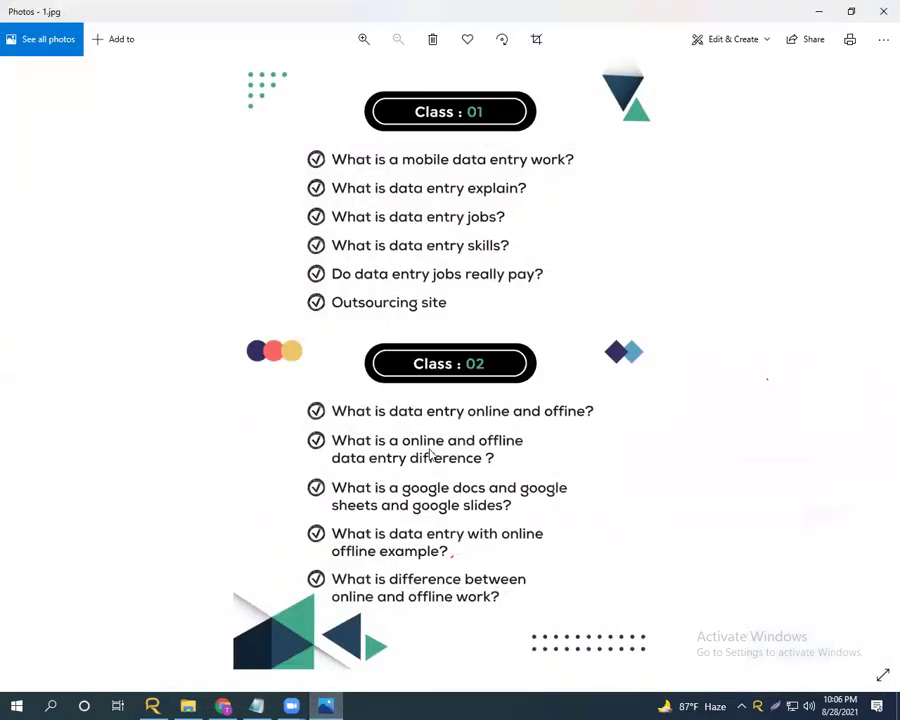
pyautogui.click(813, 8)
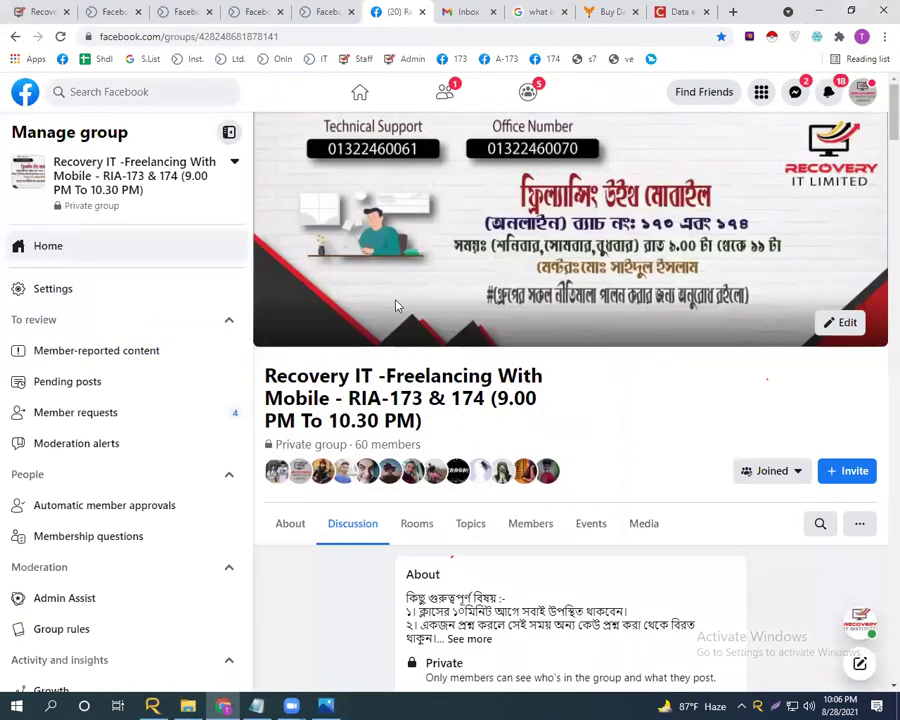
# - Switch to the Gmail inbox and open the list of Google apps
pyautogui.click(451, 8)
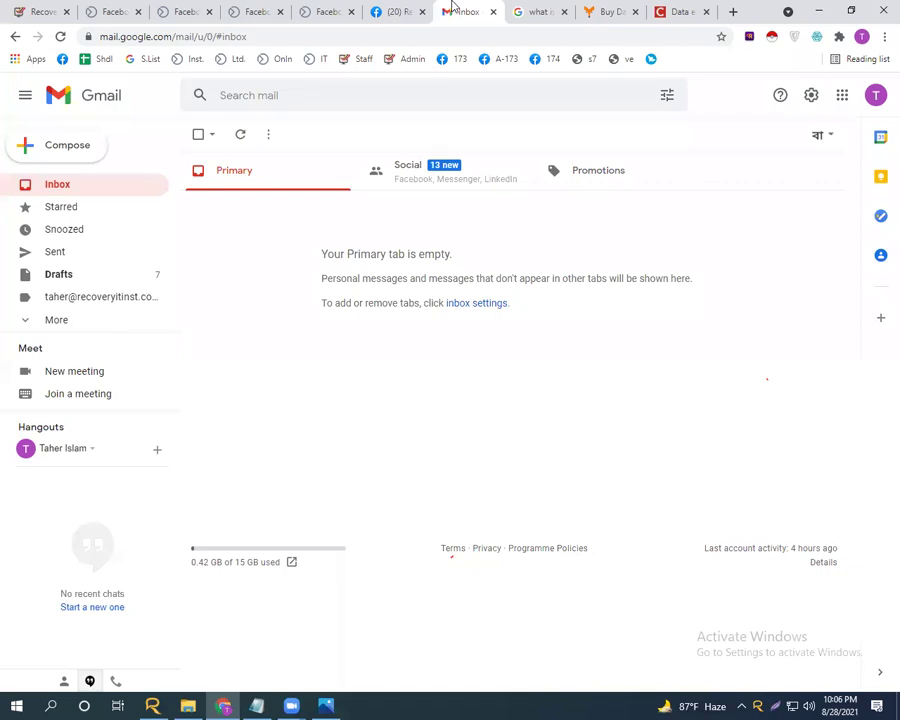
pyautogui.click(883, 37)
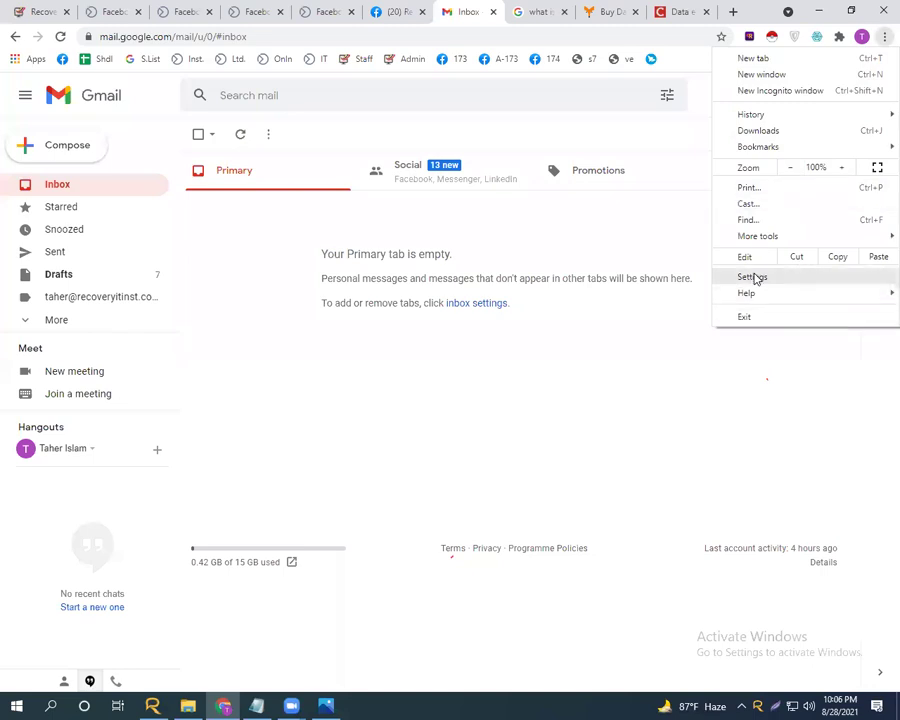
pyautogui.click(700, 100)
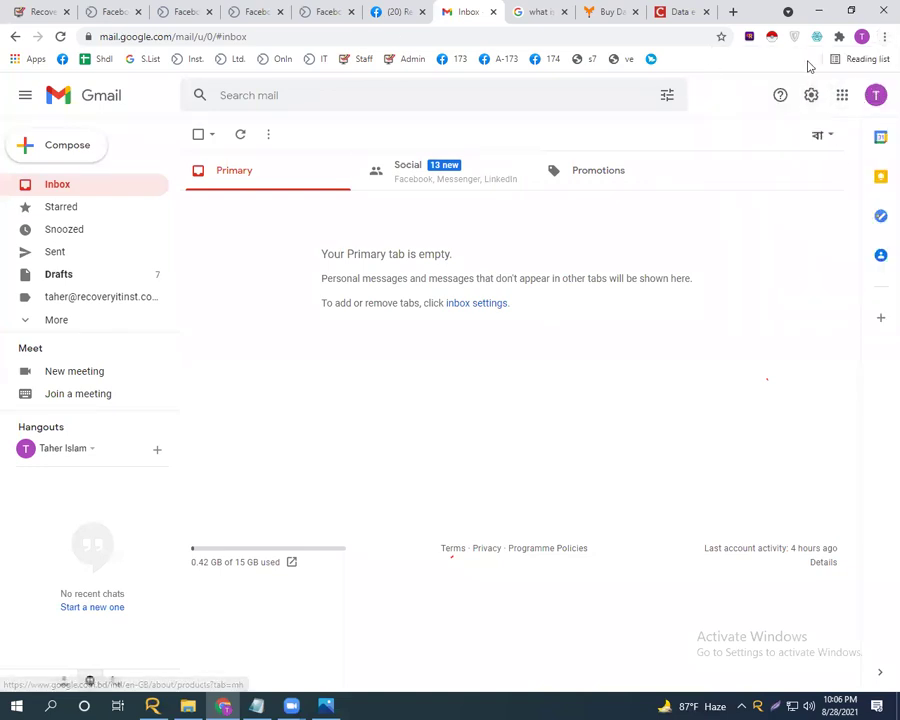
pyautogui.click(842, 96)
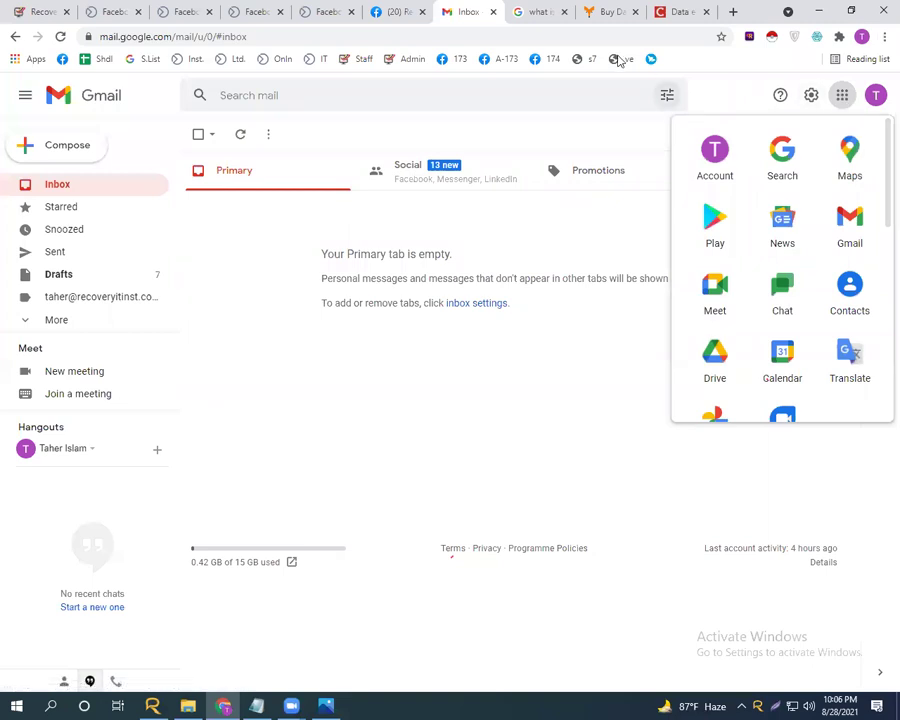
# - Close the Google search, Asksly and Collins dictionary tabs
pyautogui.click(563, 12)
pyautogui.click(563, 12)
pyautogui.click(562, 12)
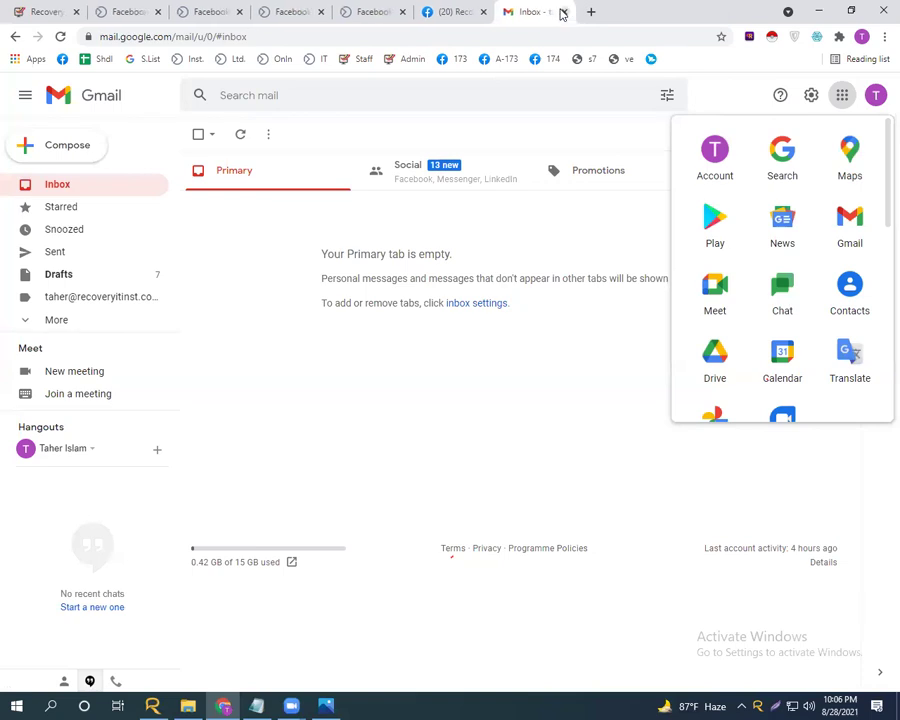
# - Return to the Facebook group page and close its chat pop-up
pyautogui.click(451, 8)
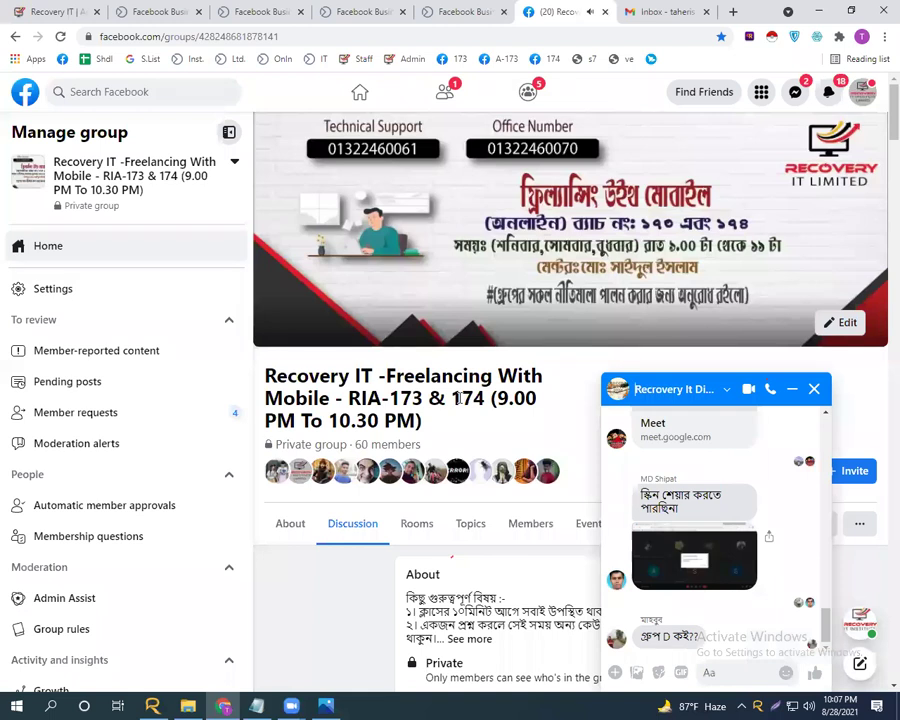
pyautogui.click(815, 391)
pyautogui.click(815, 390)
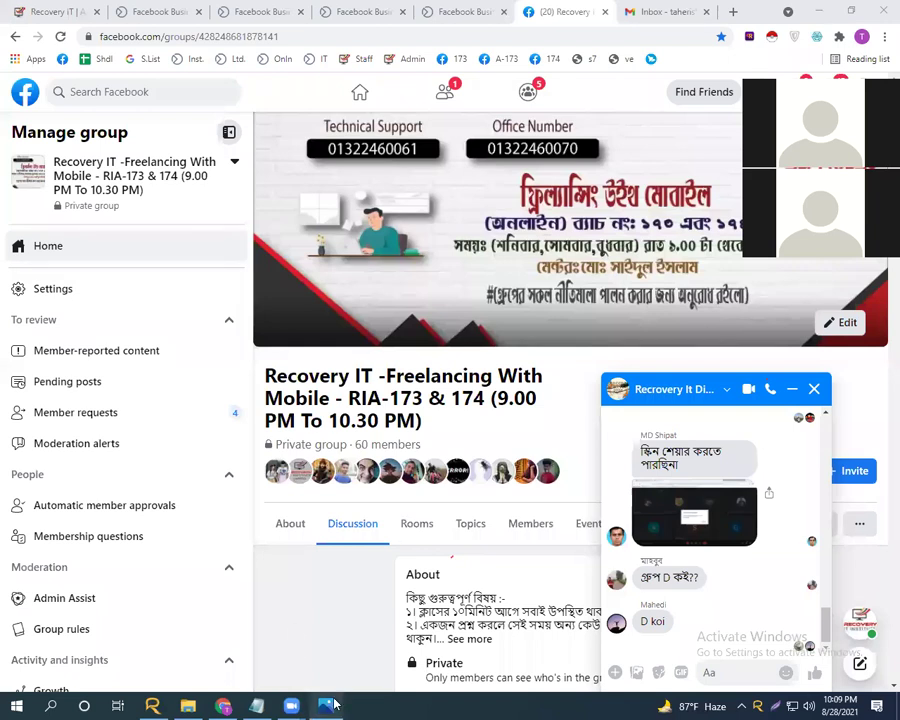
# - Switch to Photos, view the class outline images 1.jpg through 3.jpg, and minimize the viewer
pyautogui.hotkey('alt', 'Tab')
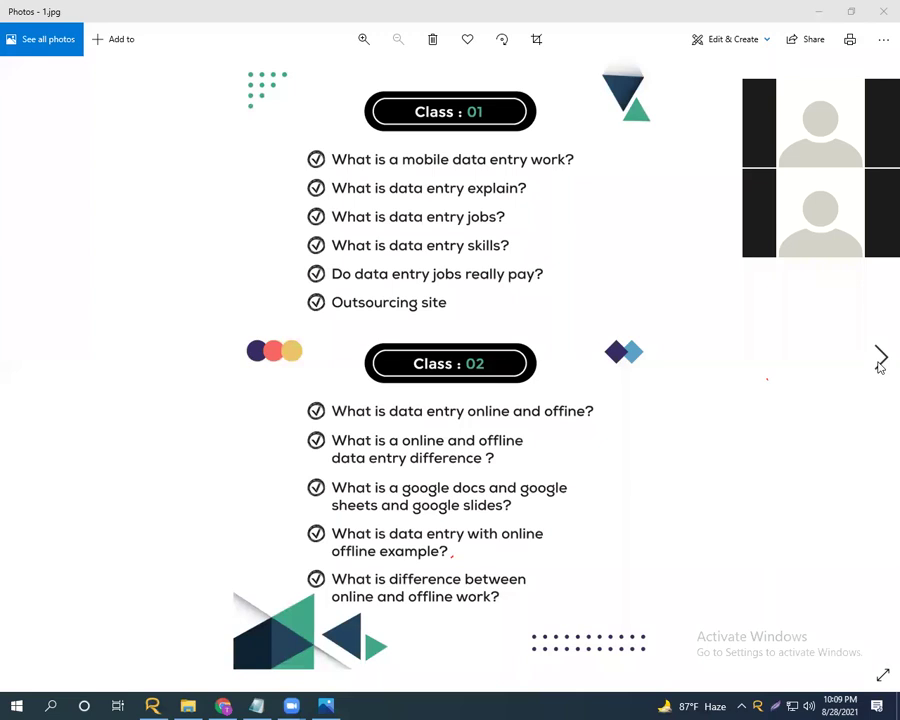
pyautogui.click(879, 358)
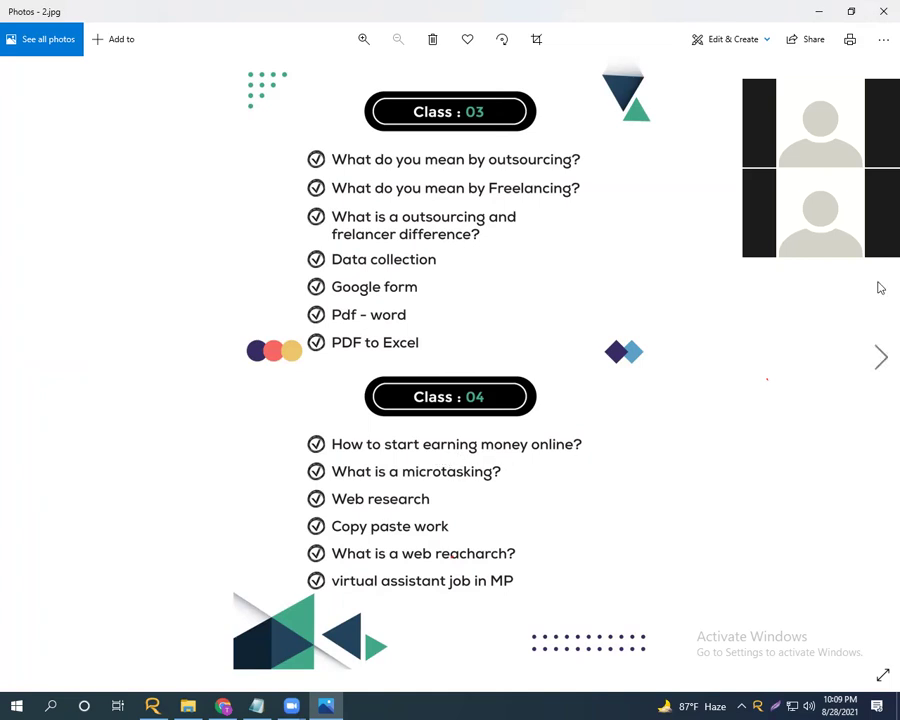
pyautogui.click(880, 357)
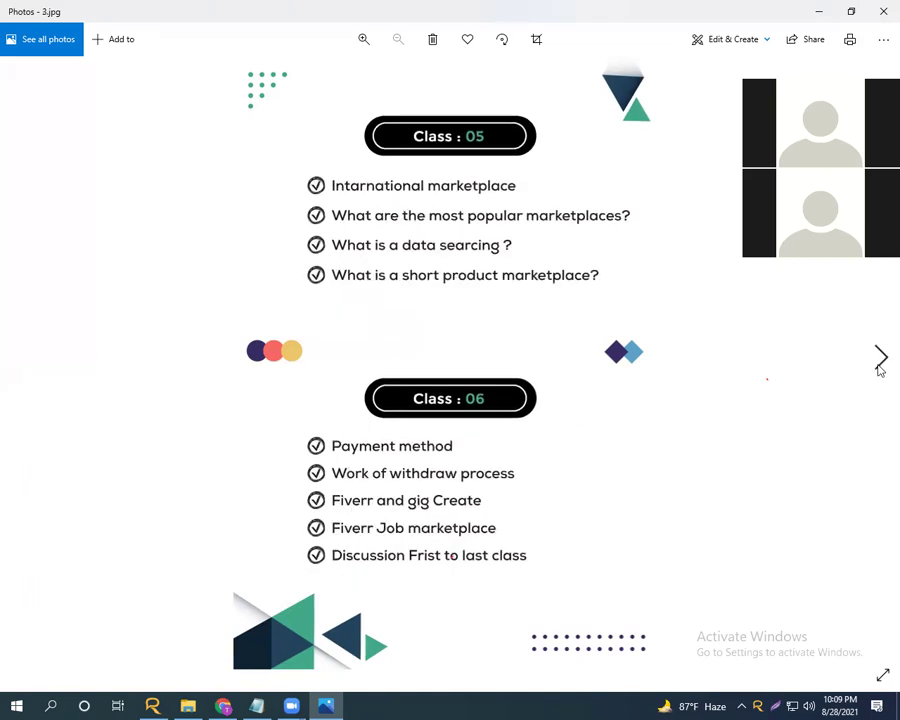
pyautogui.click(808, 10)
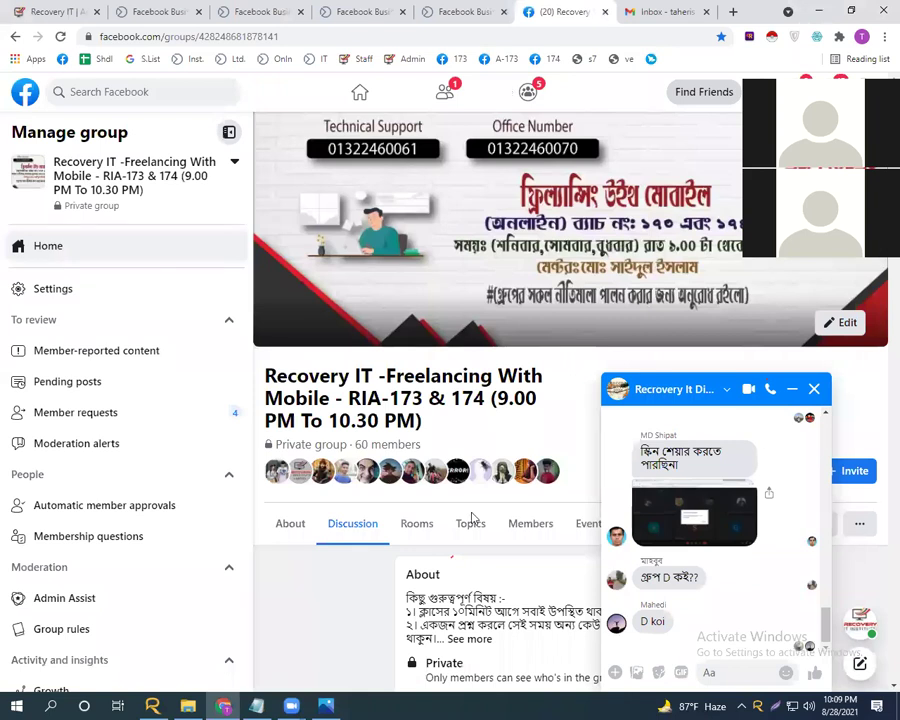
pyautogui.click(470, 11)
pyautogui.click(554, 11)
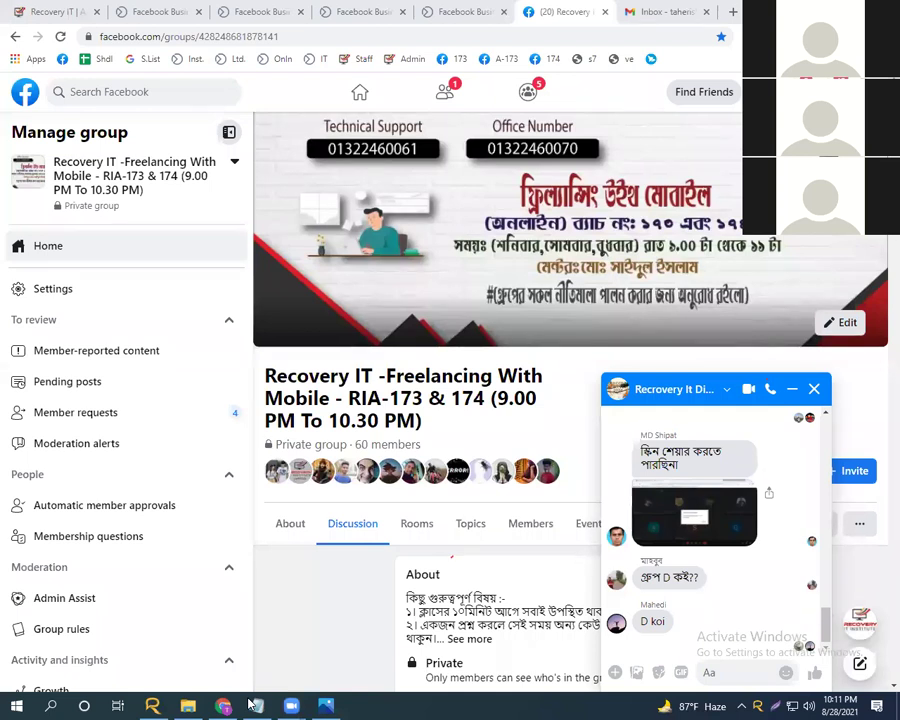
# - Close the group chat pop-up and look through the Facebook group's discussion posts
pyautogui.click(814, 390)
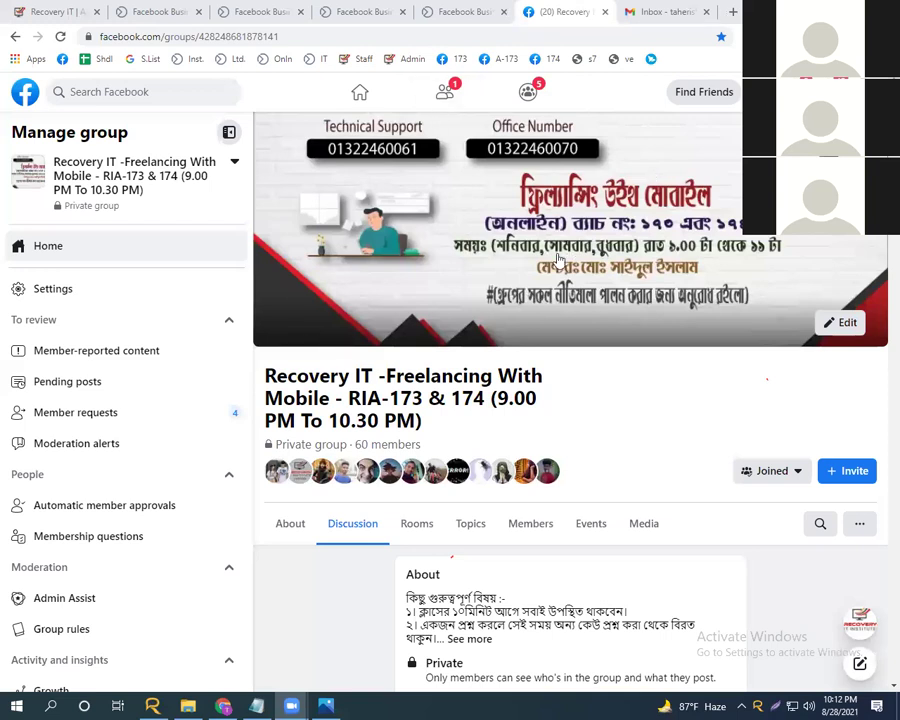
pyautogui.scroll(-3, 414, 276)
pyautogui.scroll(3, 414, 279)
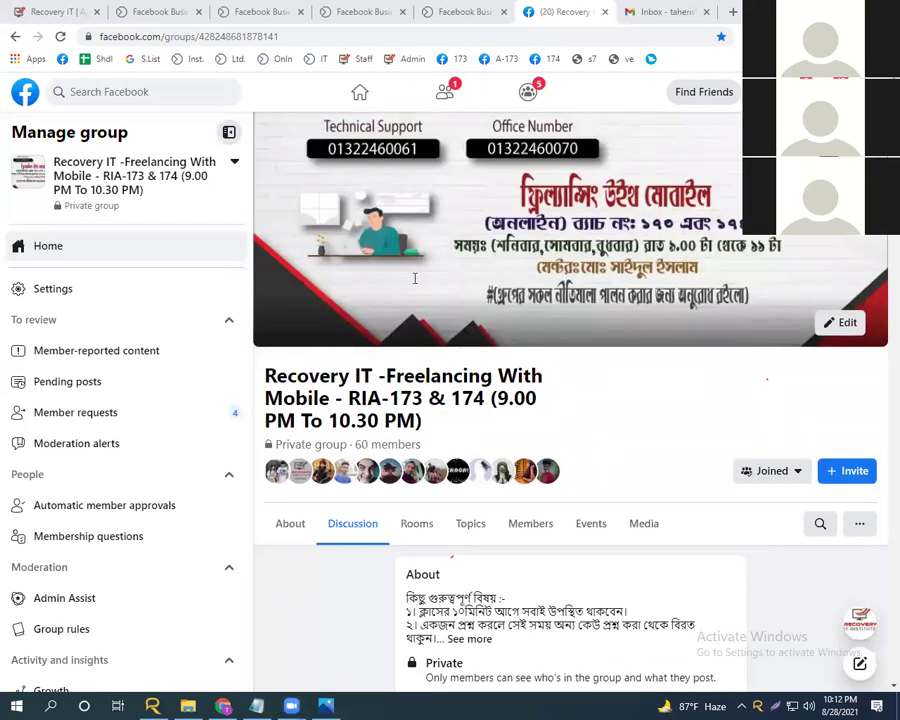
pyautogui.scroll(-2, 414, 278)
pyautogui.scroll(-10, 414, 278)
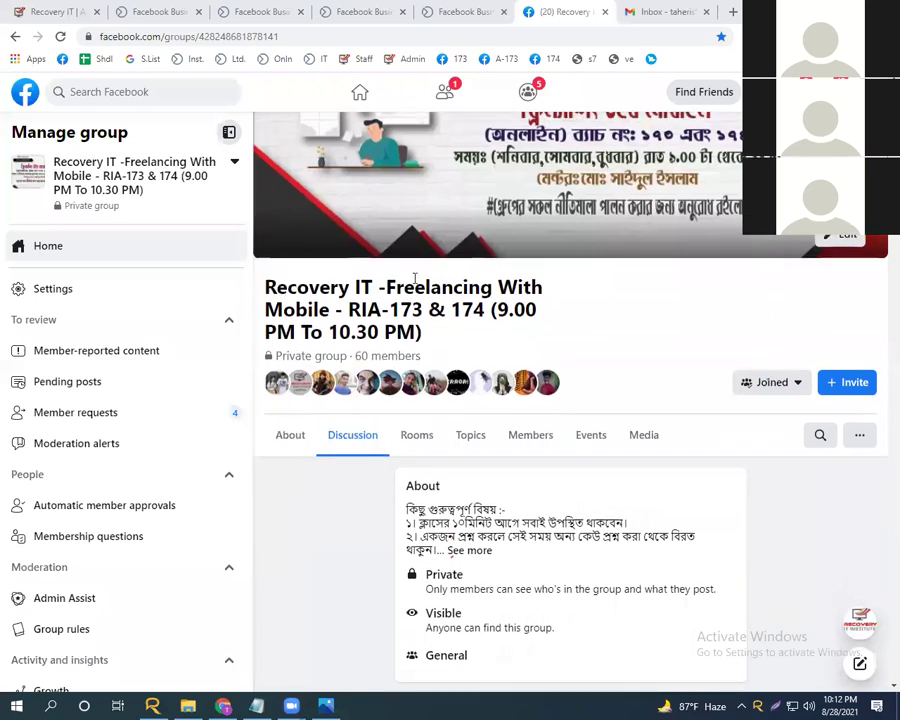
pyautogui.scroll(-2, 414, 278)
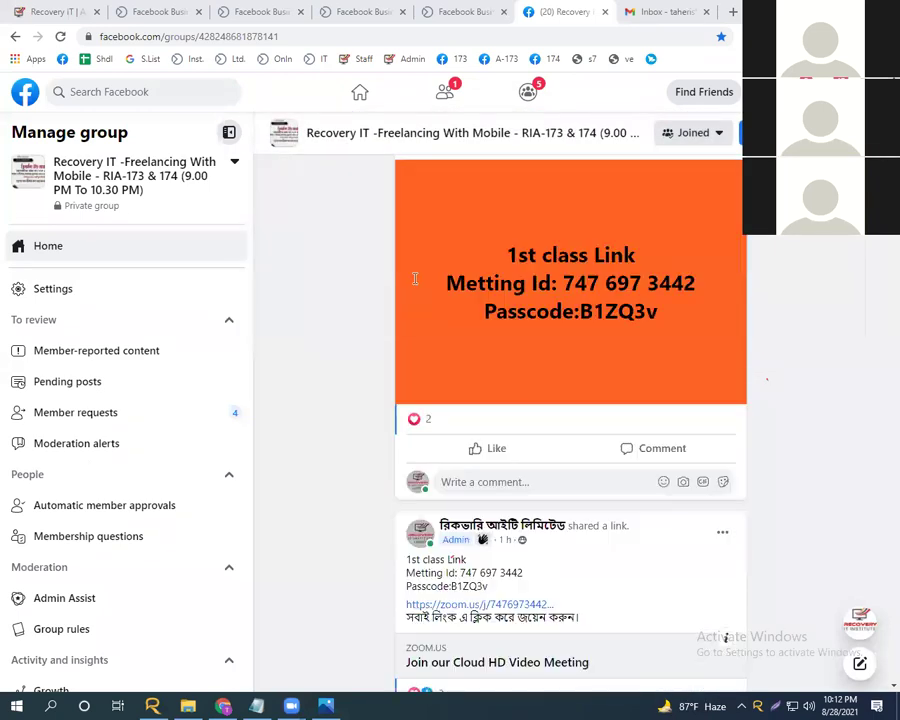
pyautogui.scroll(3, 414, 284)
pyautogui.scroll(6, 301, 357)
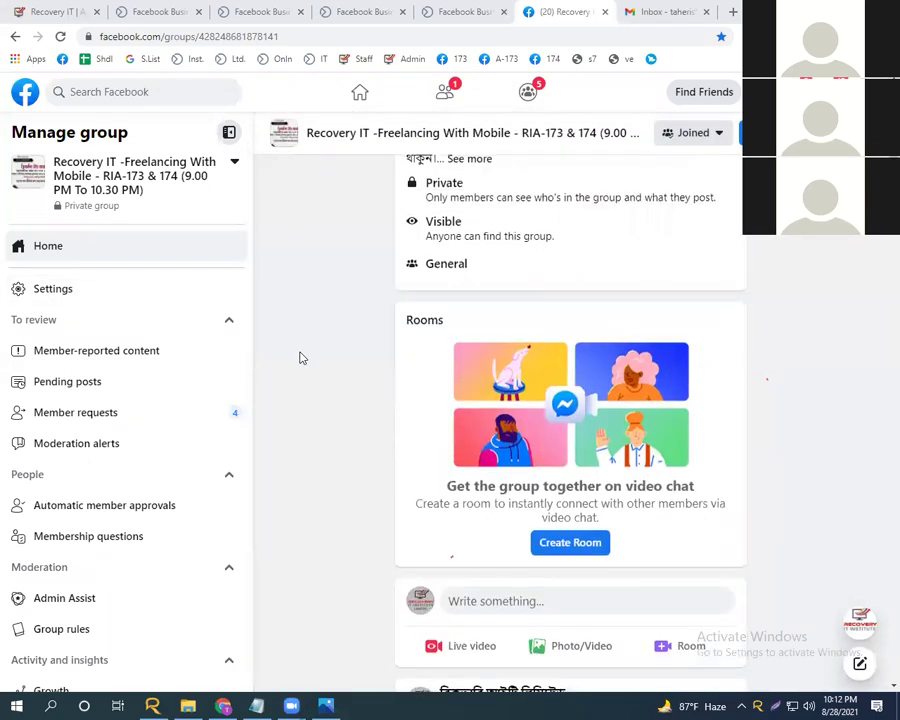
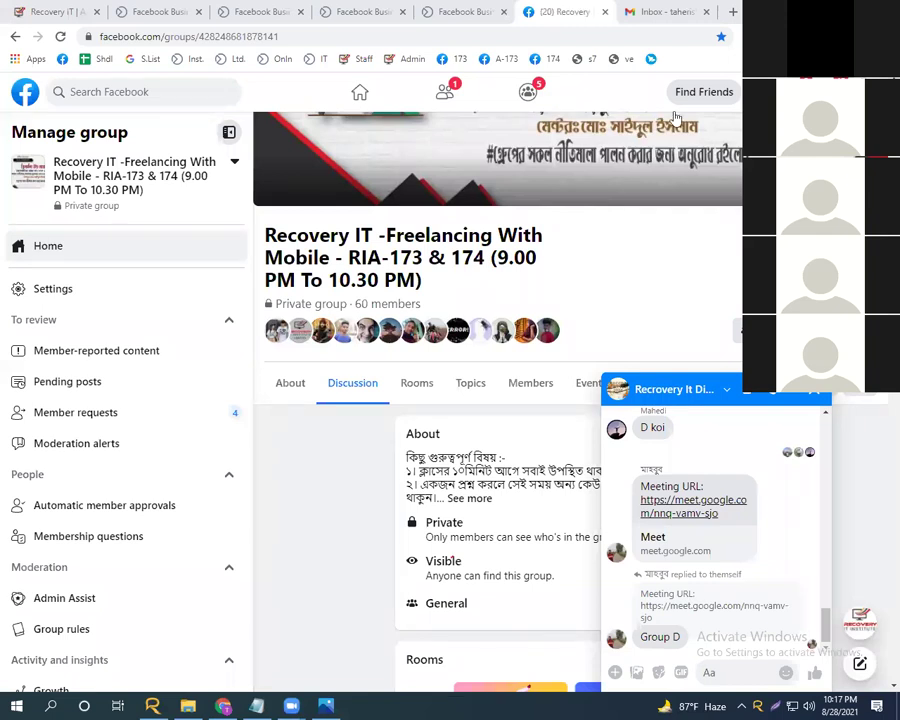
# - View the group's cover photo at full size and return to the group page
pyautogui.scroll(2, 574, 264)
pyautogui.click(543, 221)
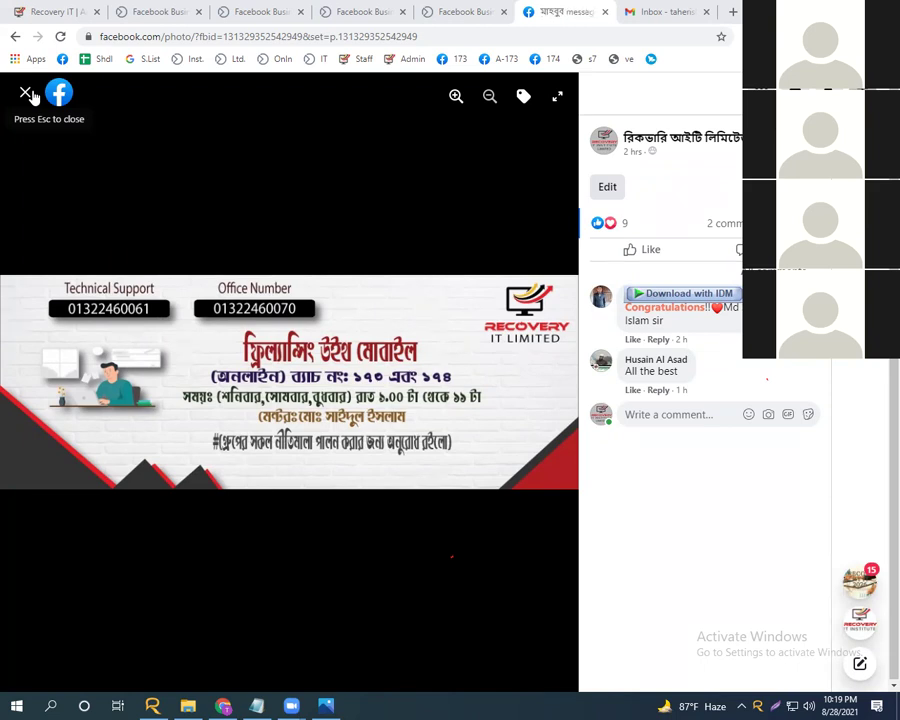
pyautogui.click(28, 94)
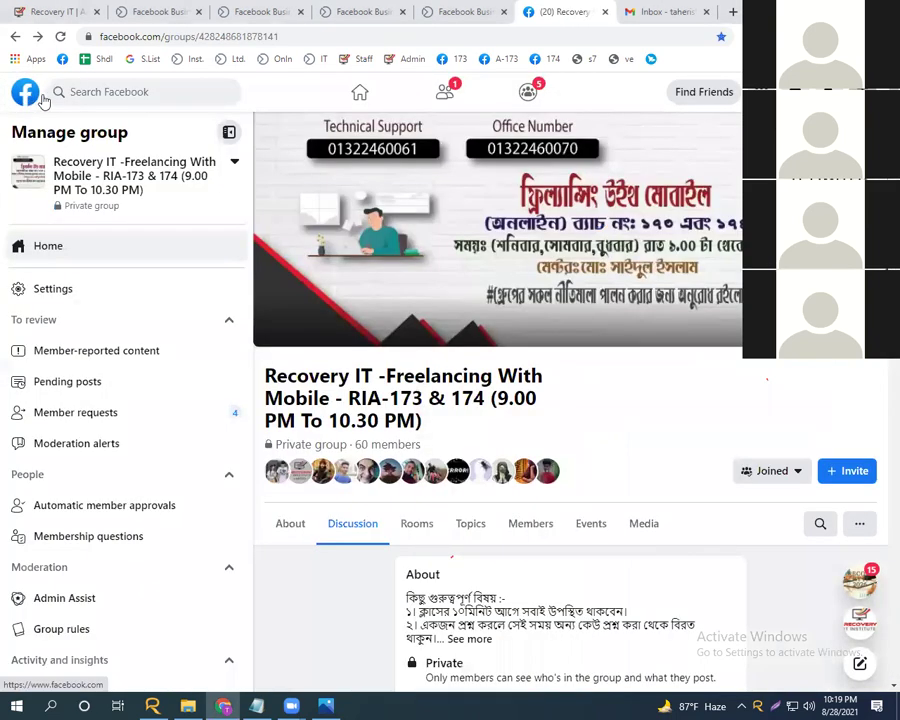
pyautogui.scroll(-4, 378, 354)
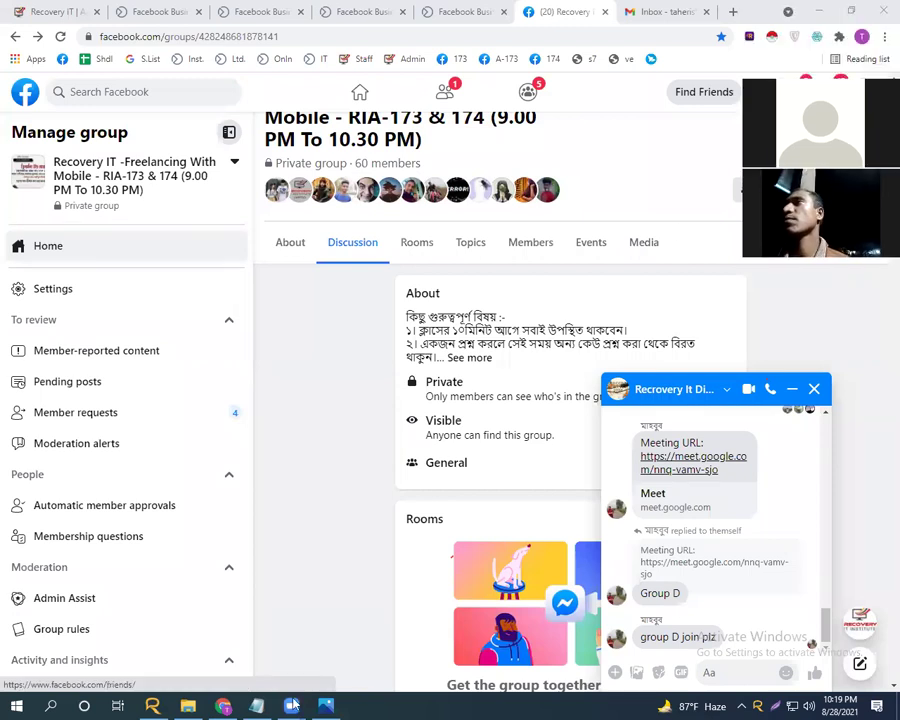
# - Bring up the Zoom Cloud Meetings sign-in window over the group page
pyautogui.moveTo(292, 705)
pyautogui.click(249, 639)
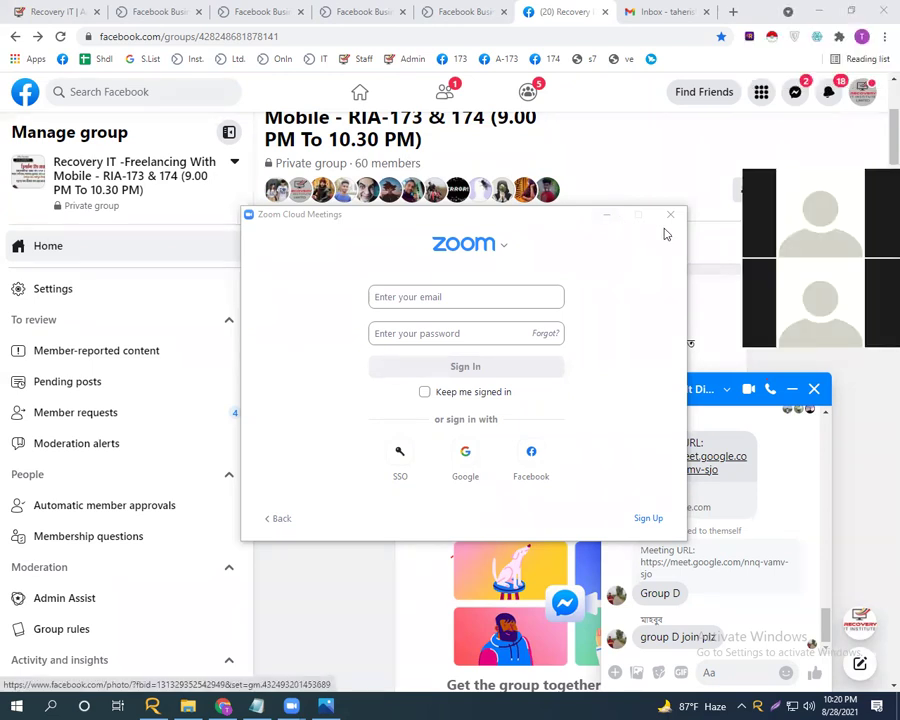
pyautogui.click(633, 217)
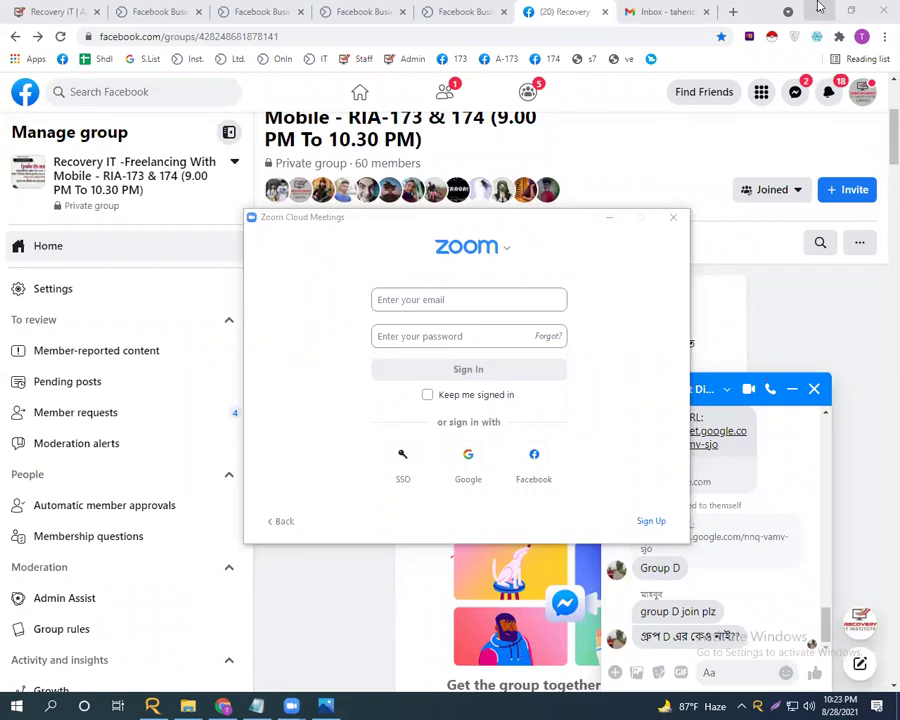
# - Check the Messenger conversations and the notifications, and close the reopened group chat pop-up
pyautogui.click(797, 93)
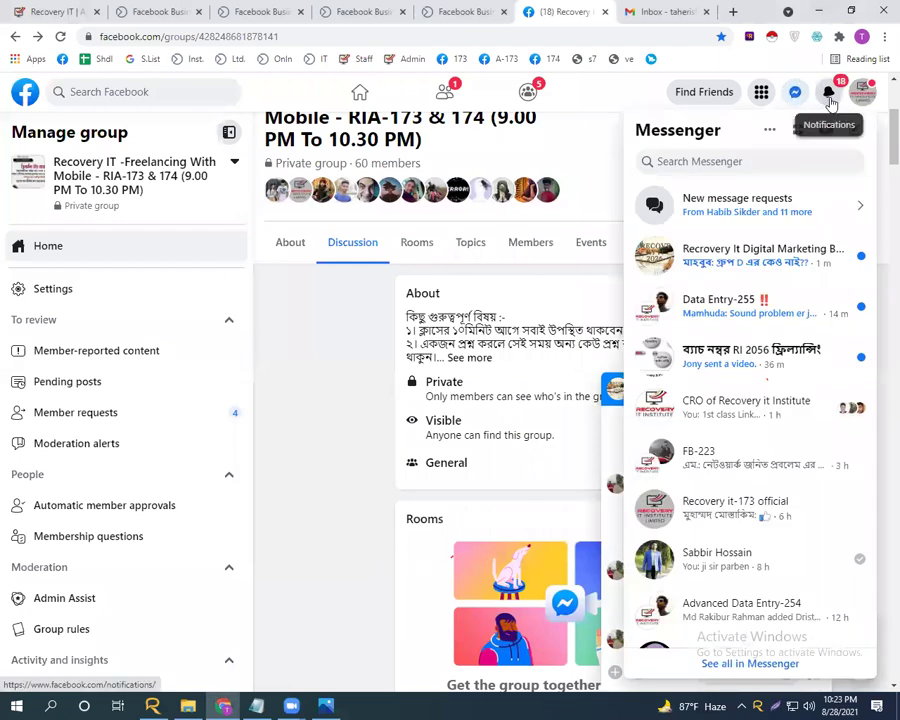
pyautogui.click(828, 92)
pyautogui.click(634, 87)
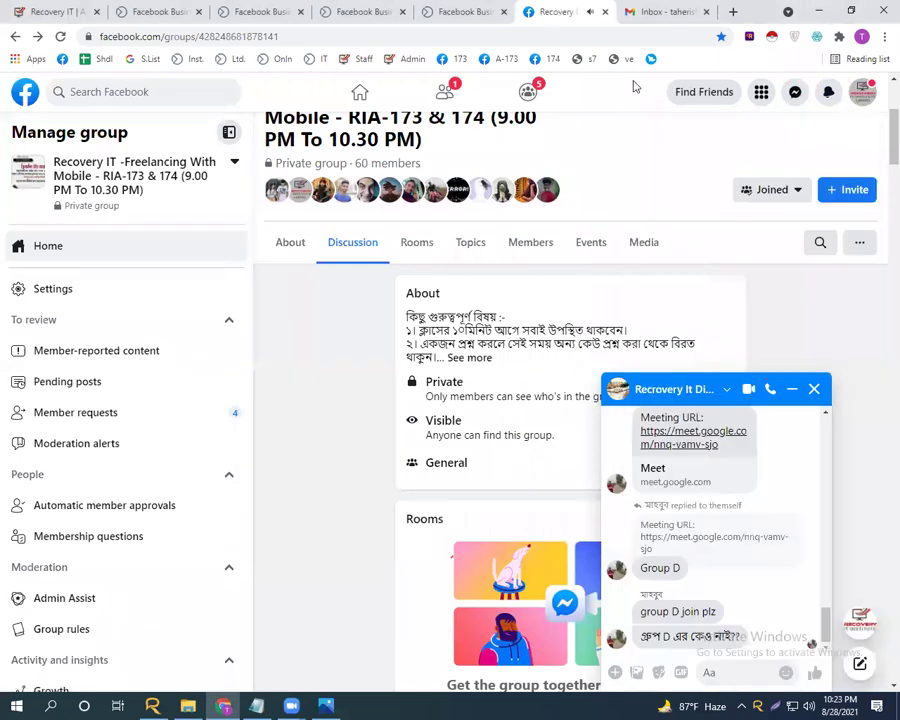
pyautogui.click(814, 389)
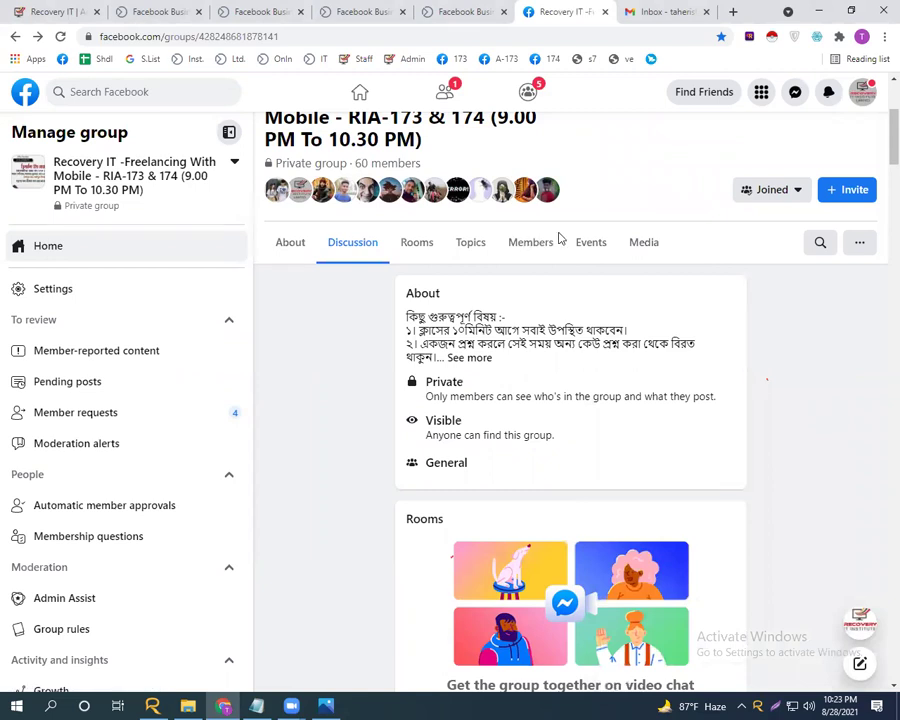
# - Switch to Photos to show class outline image 3.jpg and bring the Zoom sign-in window in front of it
pyautogui.click(323, 705)
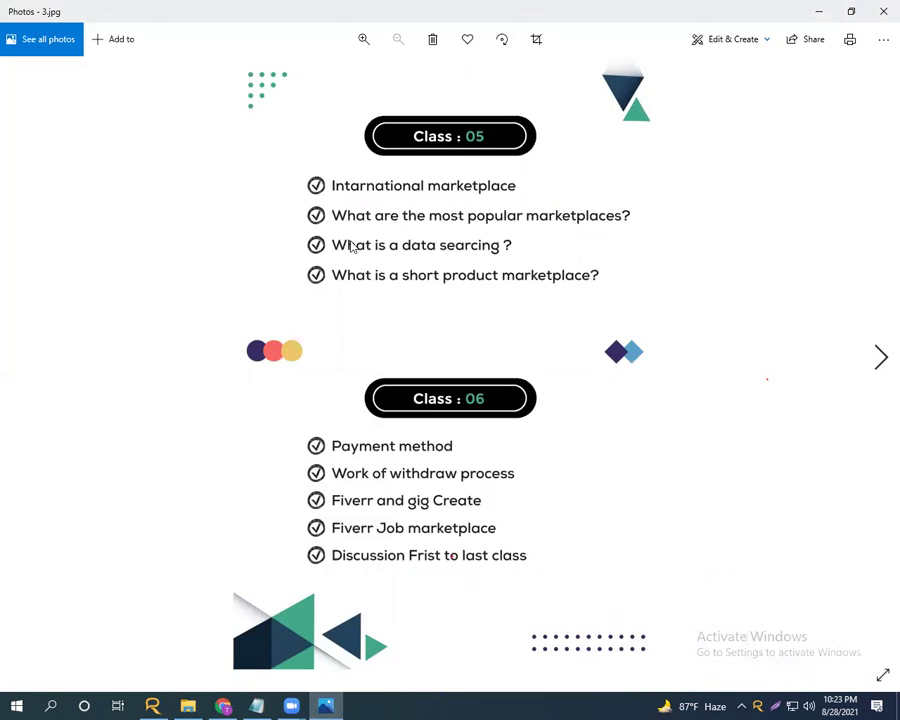
pyautogui.click(291, 705)
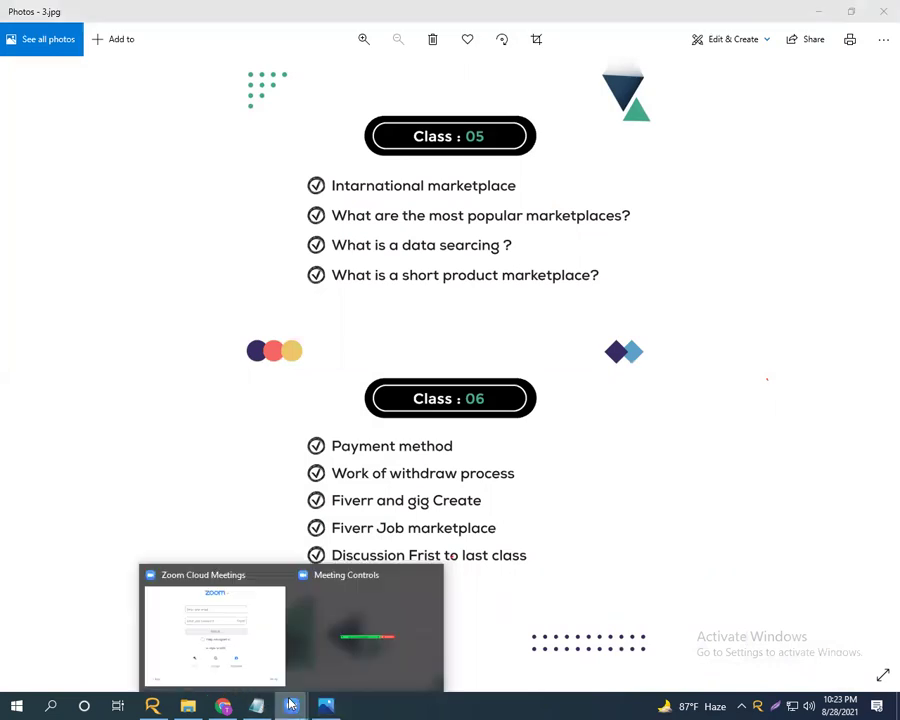
pyautogui.click(245, 659)
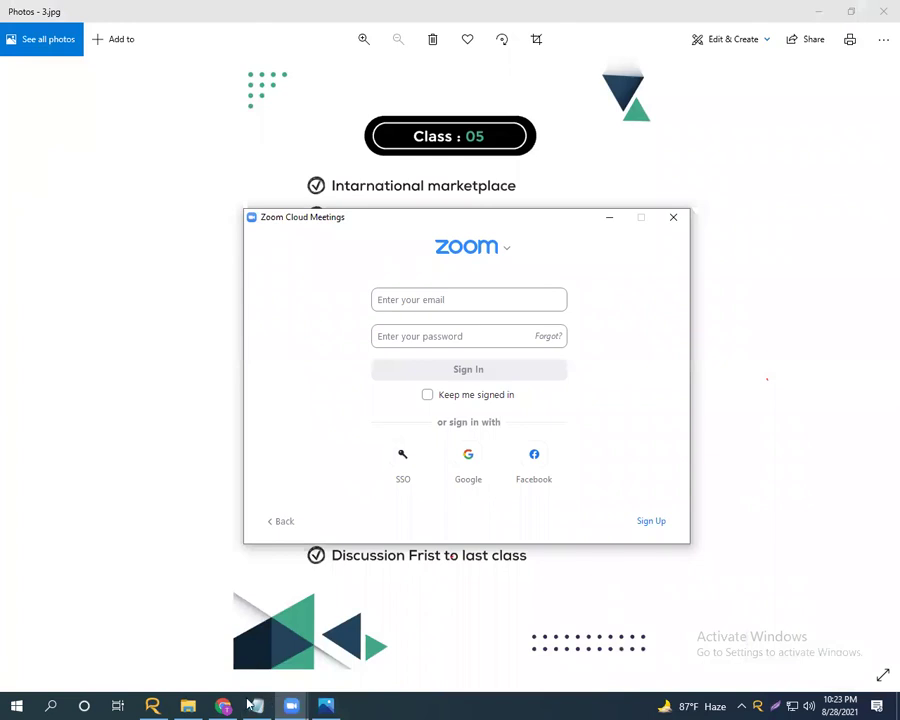
pyautogui.moveTo(321, 705)
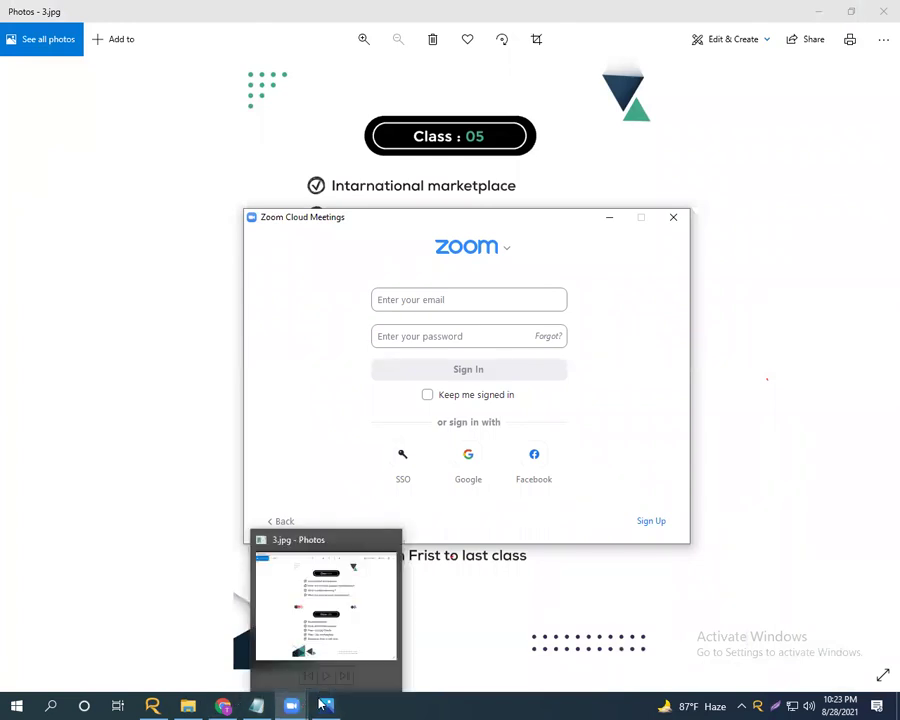
pyautogui.click(321, 705)
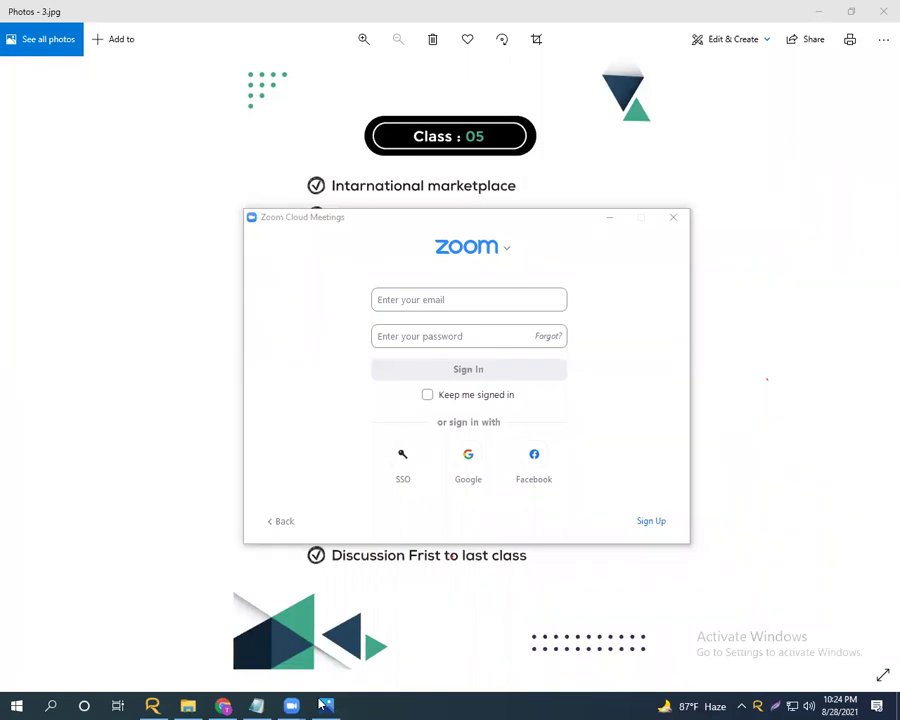
# - Minimize the Photos viewer and the Zoom sign-in window to get back to the Facebook group page
pyautogui.click(806, 7)
pyautogui.click(810, 8)
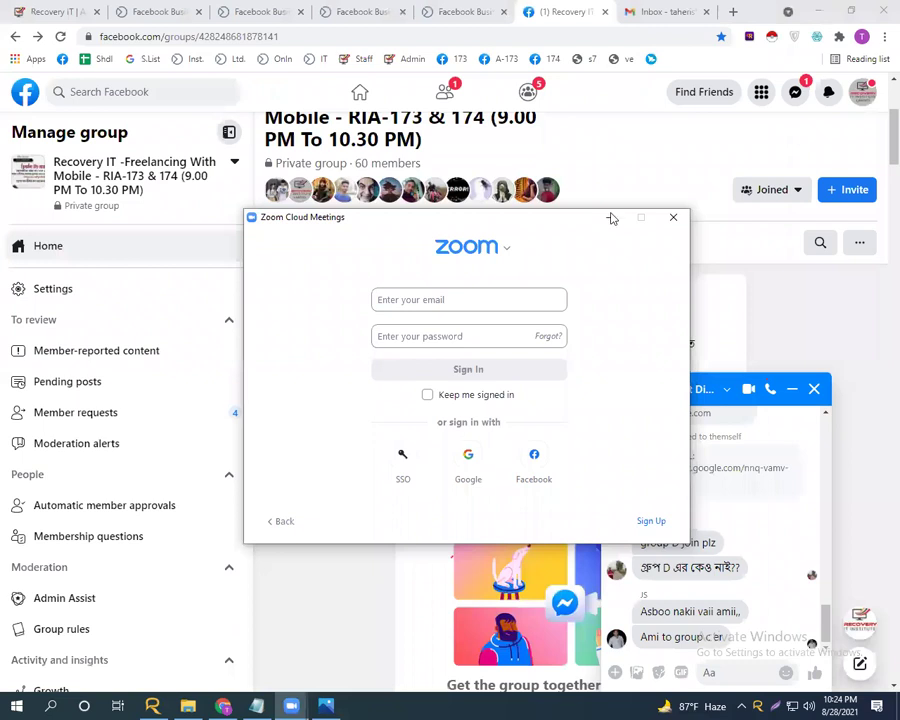
pyautogui.click(610, 6)
# - Open the group's member list and look through the members who joined recently
pyautogui.click(527, 245)
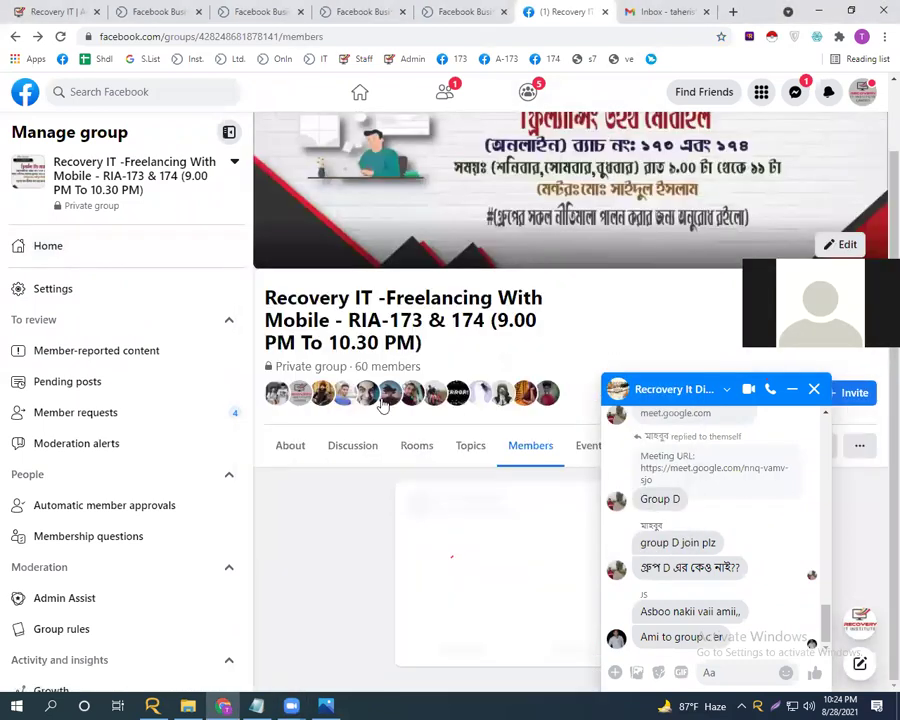
pyautogui.scroll(-5, 436, 400)
pyautogui.click(448, 349)
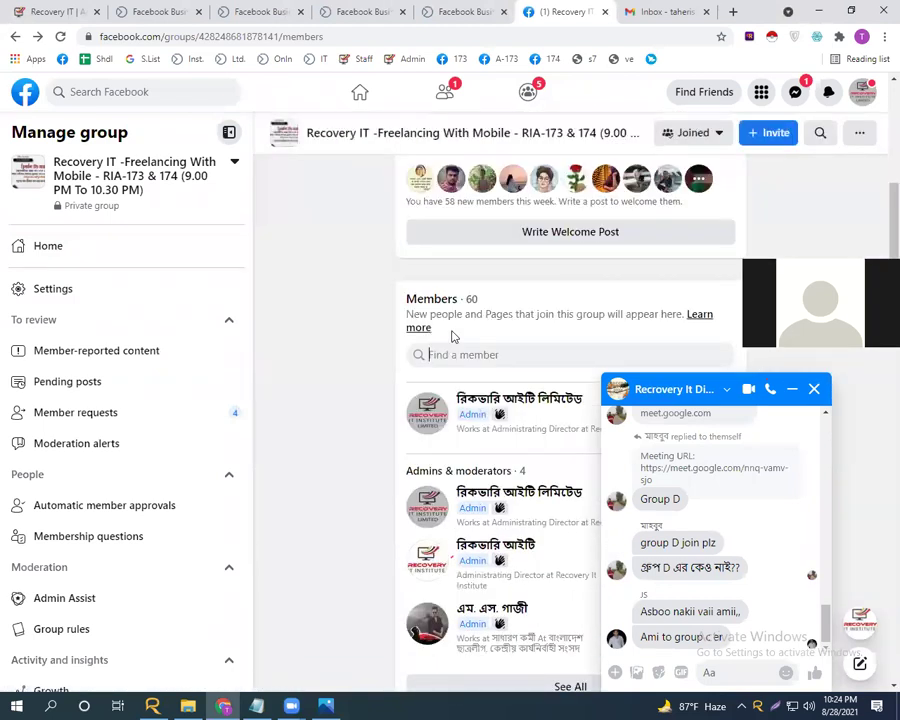
pyautogui.scroll(-8, 455, 320)
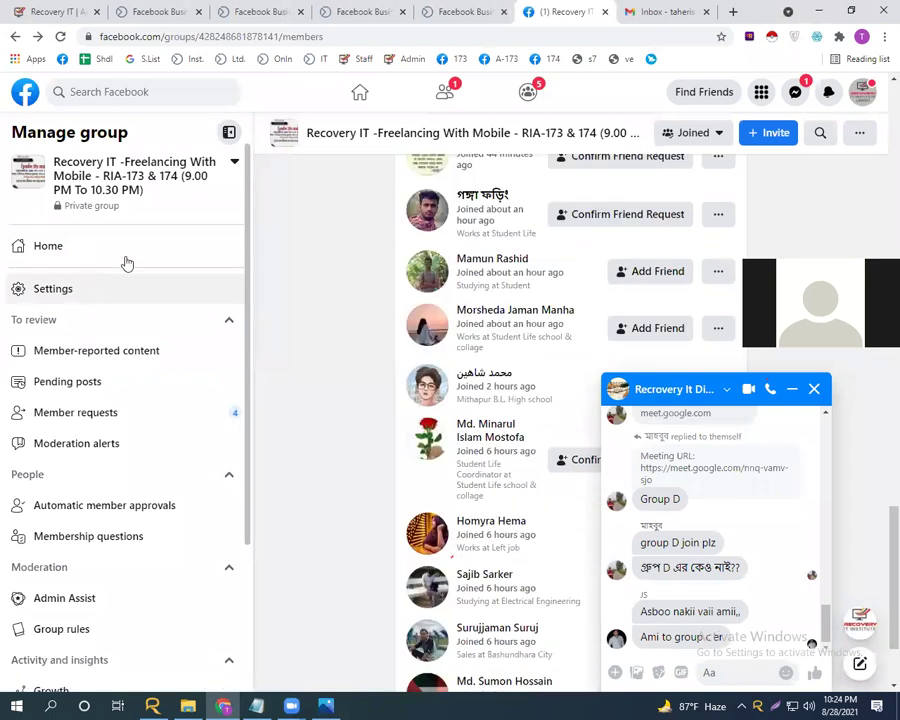
# - Return to the group's home feed and find the 24 August Messenger Group post, closing the chat pop-up
pyautogui.click(127, 262)
pyautogui.scroll(-2, 230, 320)
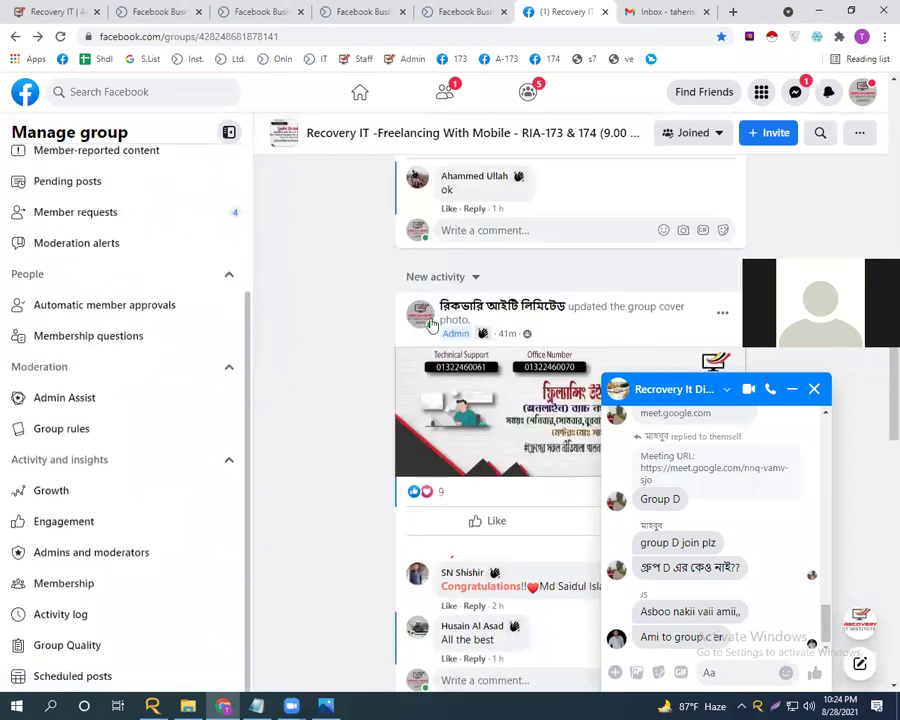
pyautogui.scroll(-4, 600, 300)
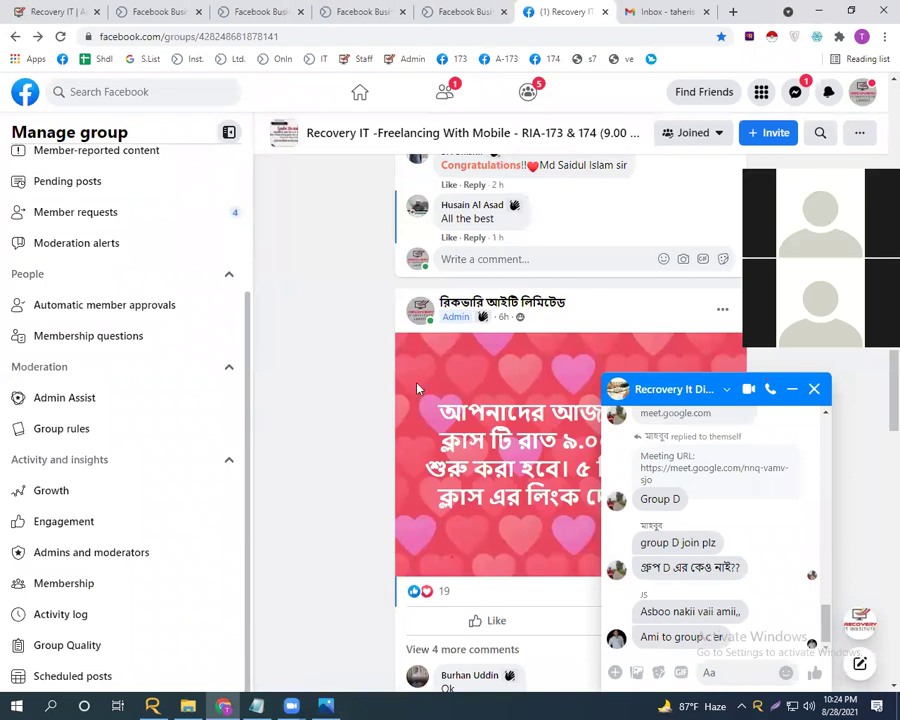
pyautogui.click(814, 390)
pyautogui.scroll(-5, 400, 386)
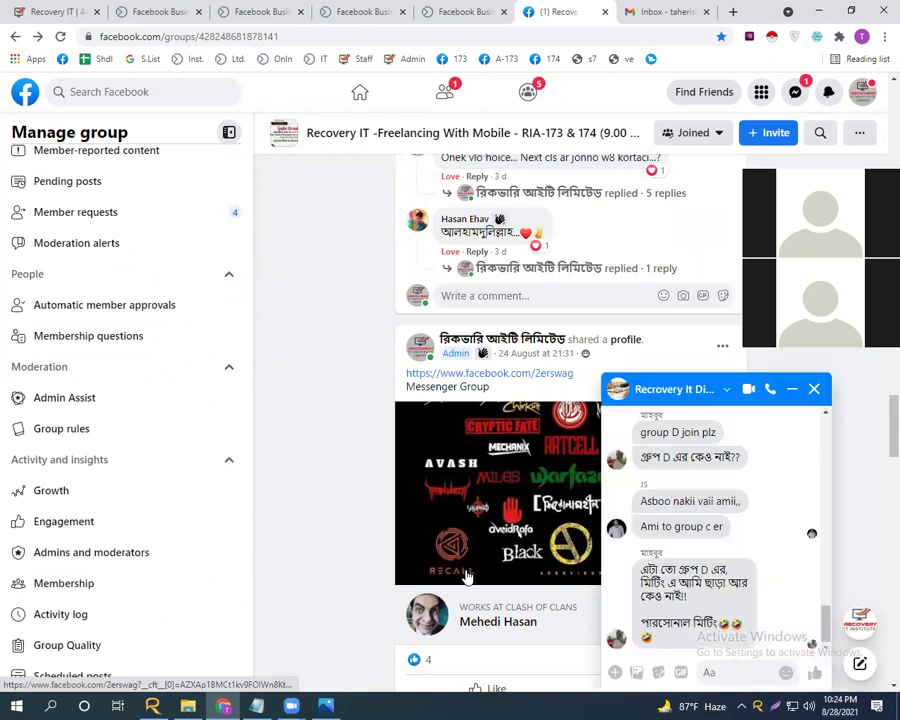
pyautogui.click(811, 387)
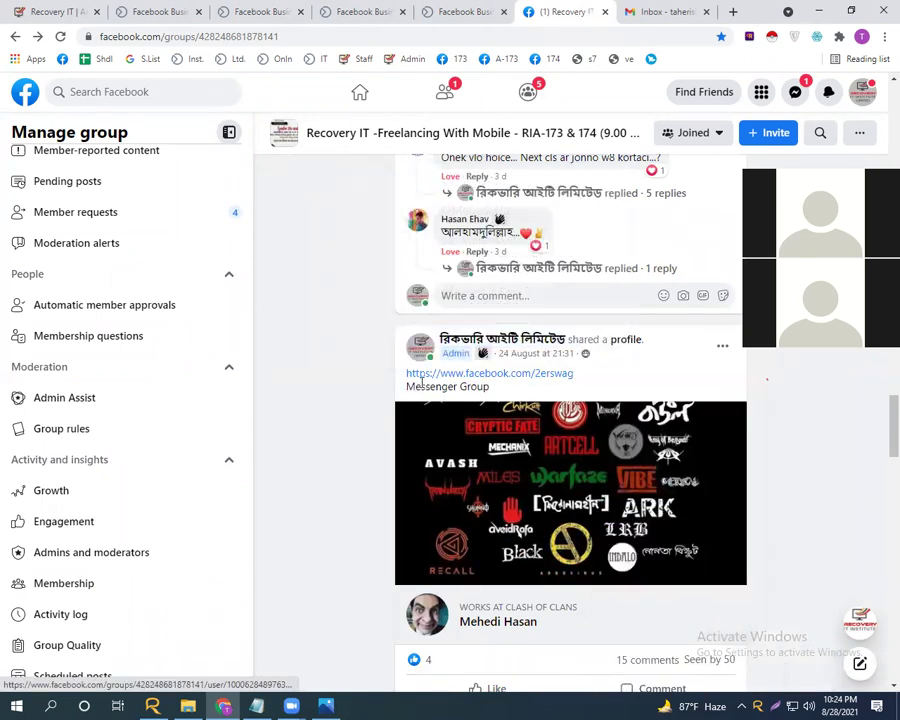
# - Copy the profile link and the "Messenger Group" text from the 24 August post and publish them as a new group post
pyautogui.moveTo(406, 373); pyautogui.dragTo(520, 393)
pyautogui.hotkey('ctrl', 'c')
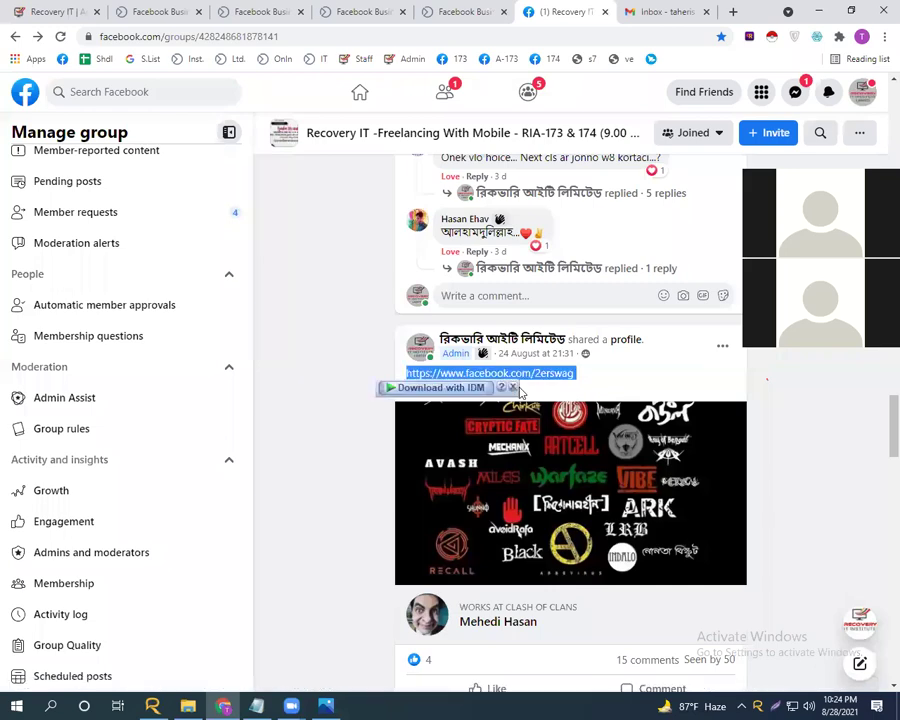
pyautogui.scroll(10, 473, 376)
pyautogui.scroll(15, 473, 376)
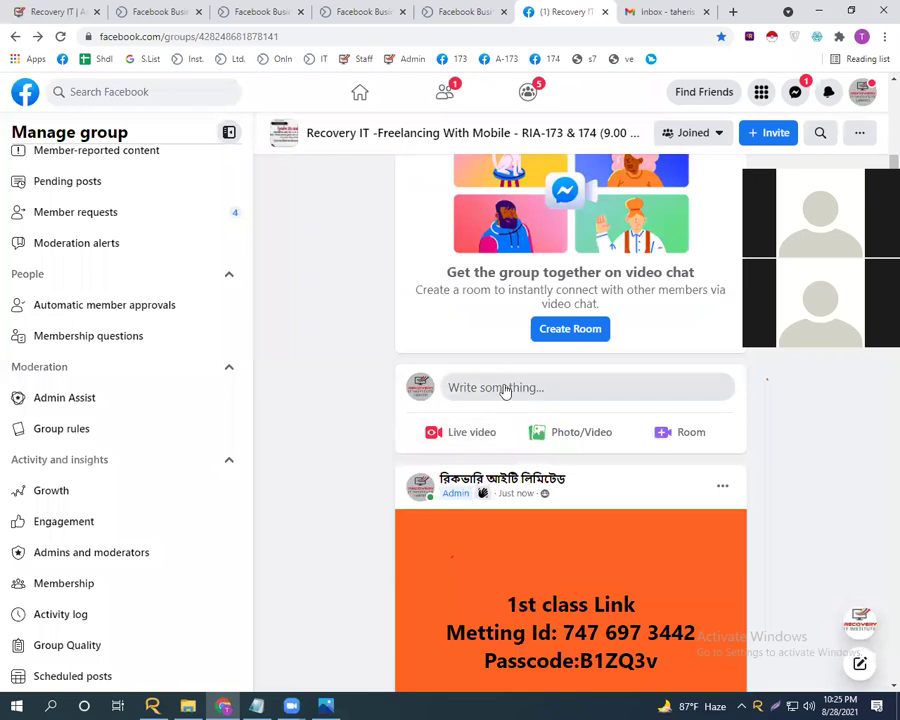
pyautogui.click(502, 387)
pyautogui.hotkey('ctrl', 'v')
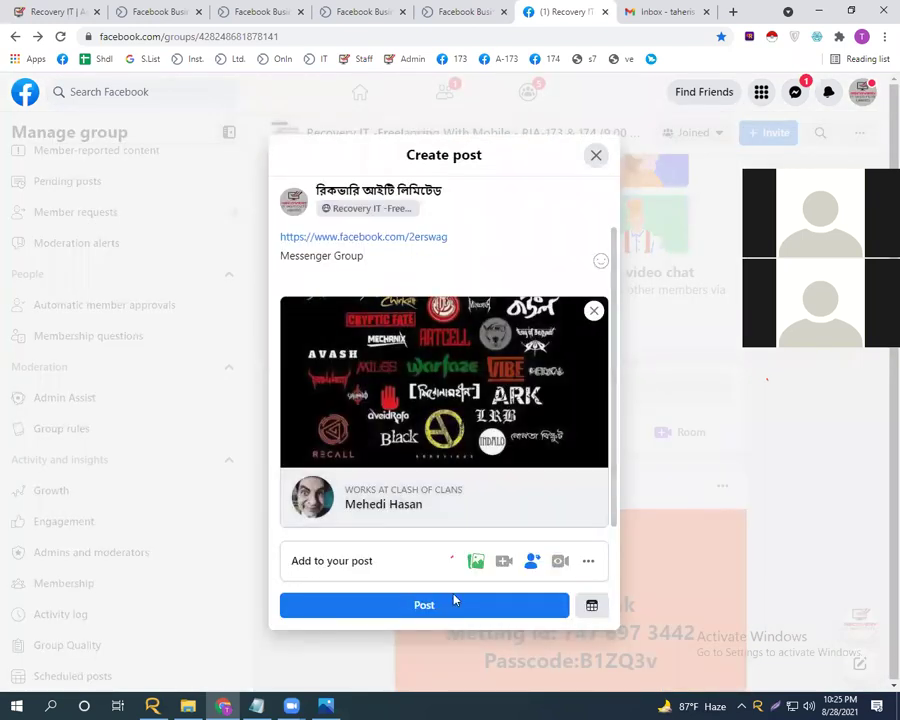
pyautogui.click(453, 603)
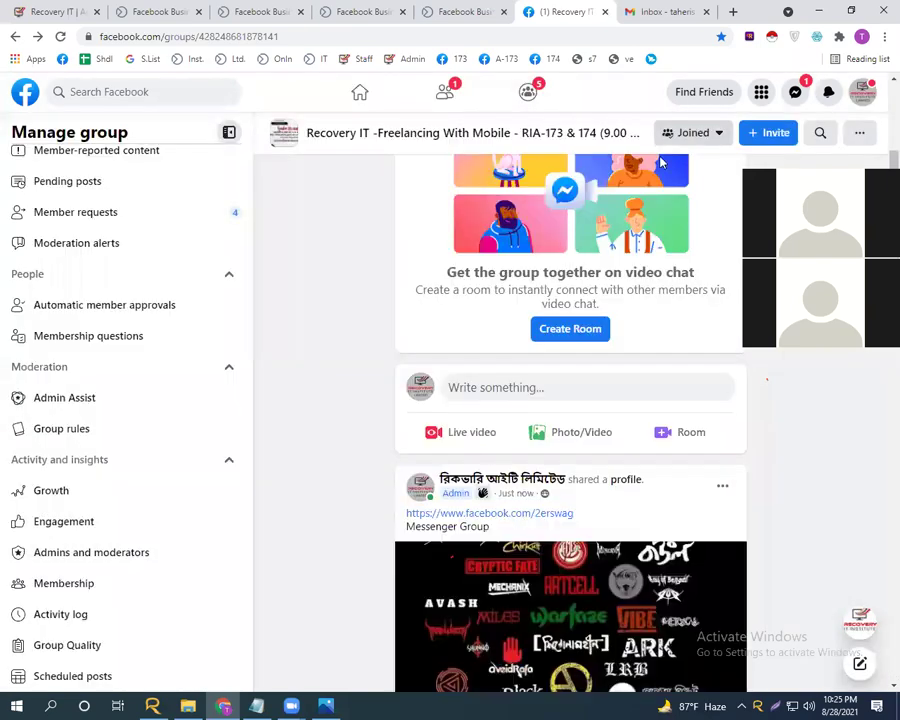
# - Open the profile linked in the new Messenger Group post and look over that person's main profile
pyautogui.scroll(-1, 450, 445)
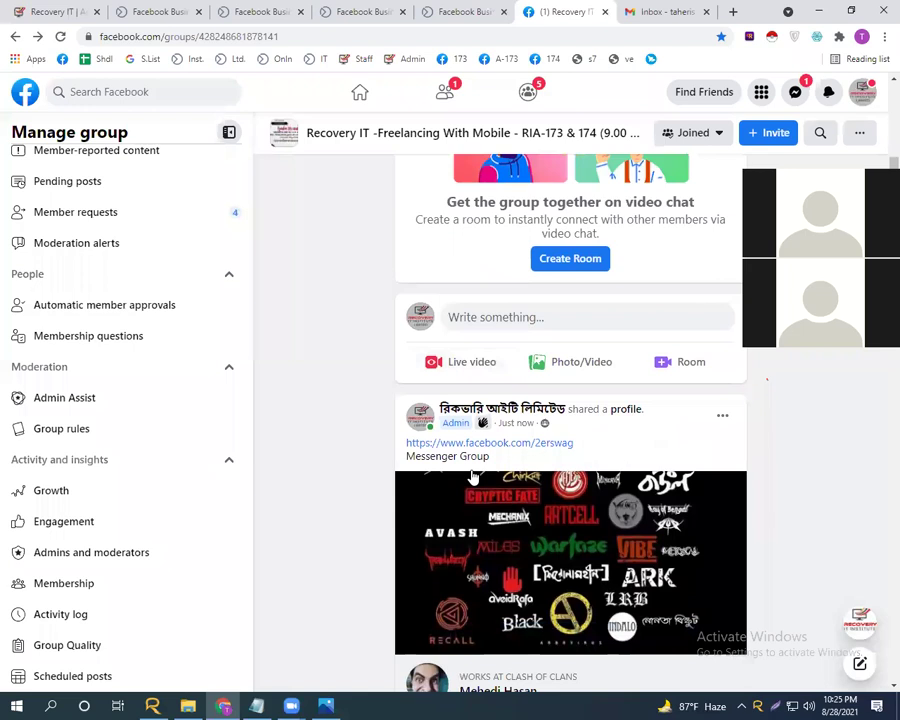
pyautogui.click(500, 450)
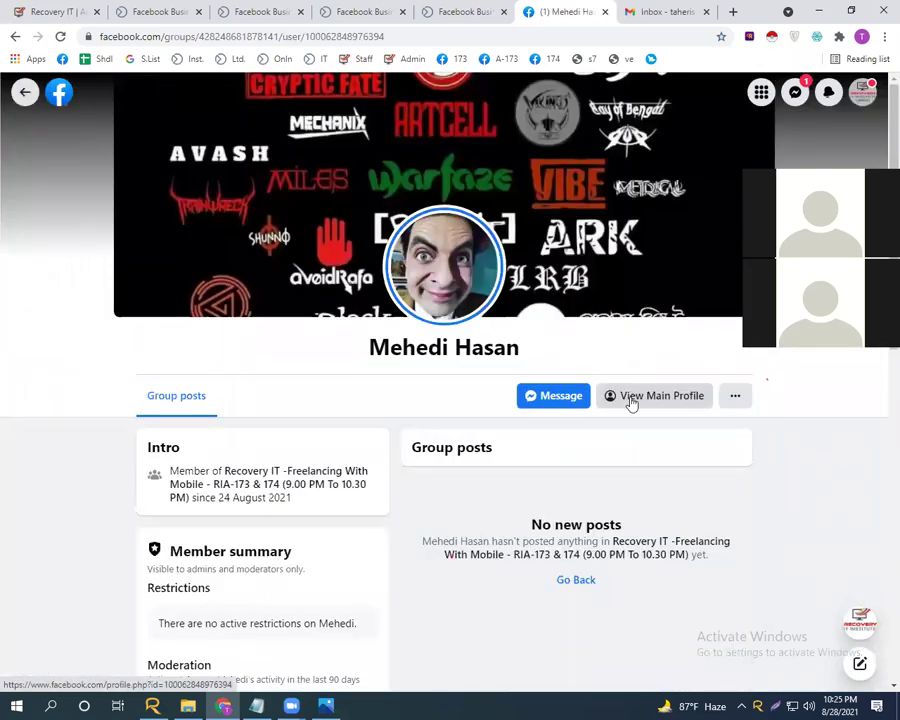
pyautogui.click(628, 401)
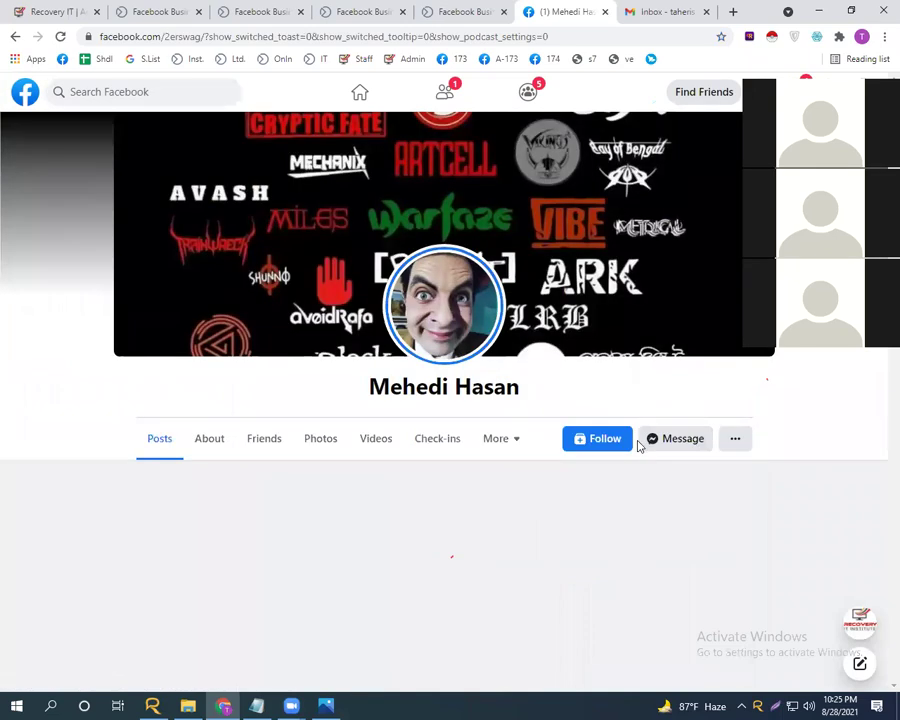
pyautogui.scroll(-3, 637, 444)
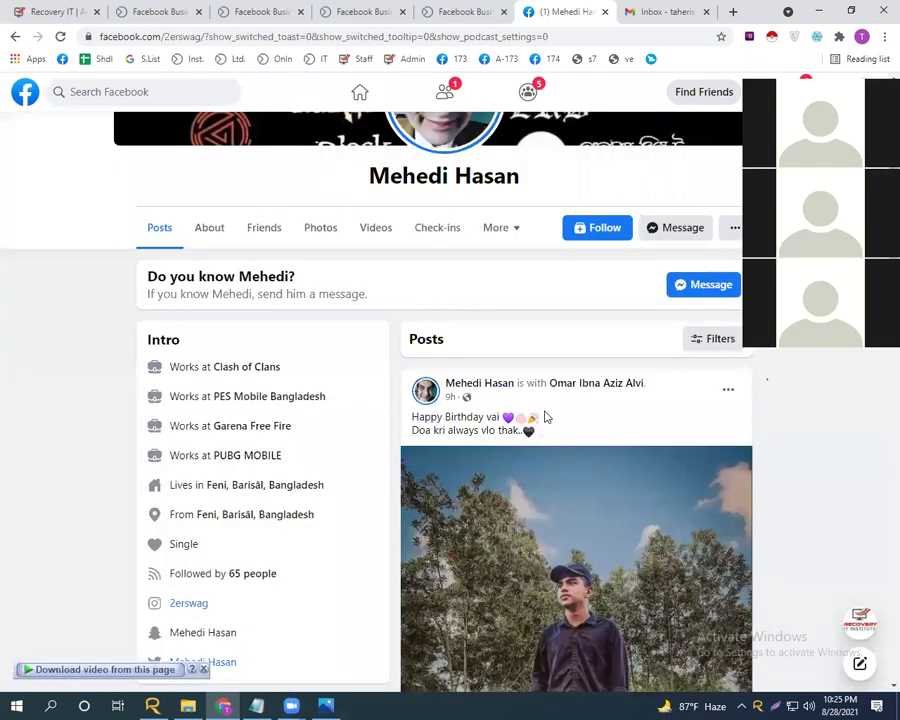
# - Open a message chat with the profile's owner and close that chat window
pyautogui.click(689, 284)
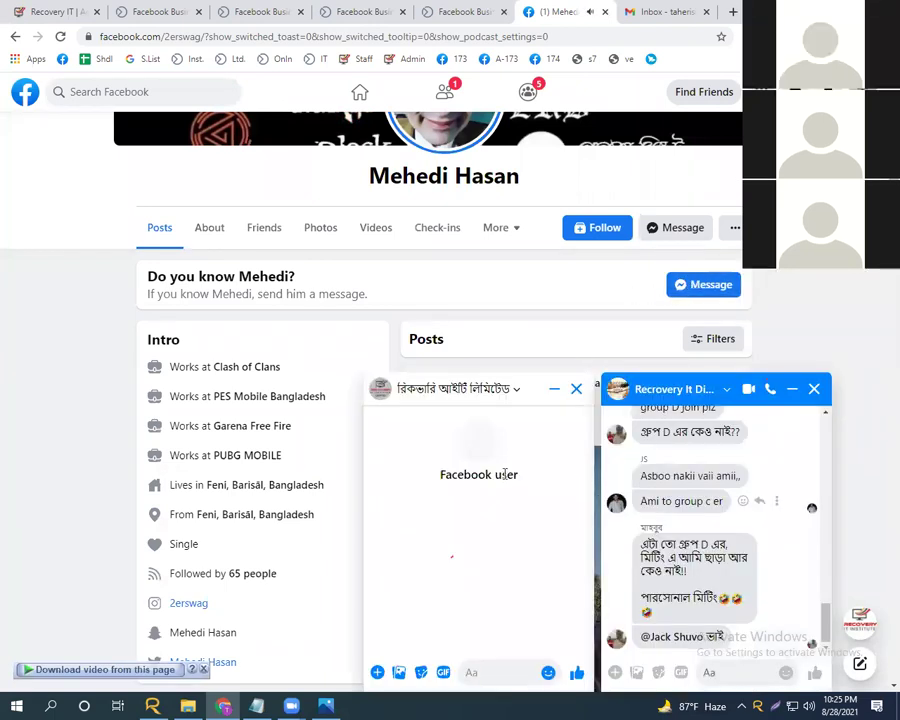
pyautogui.click(576, 389)
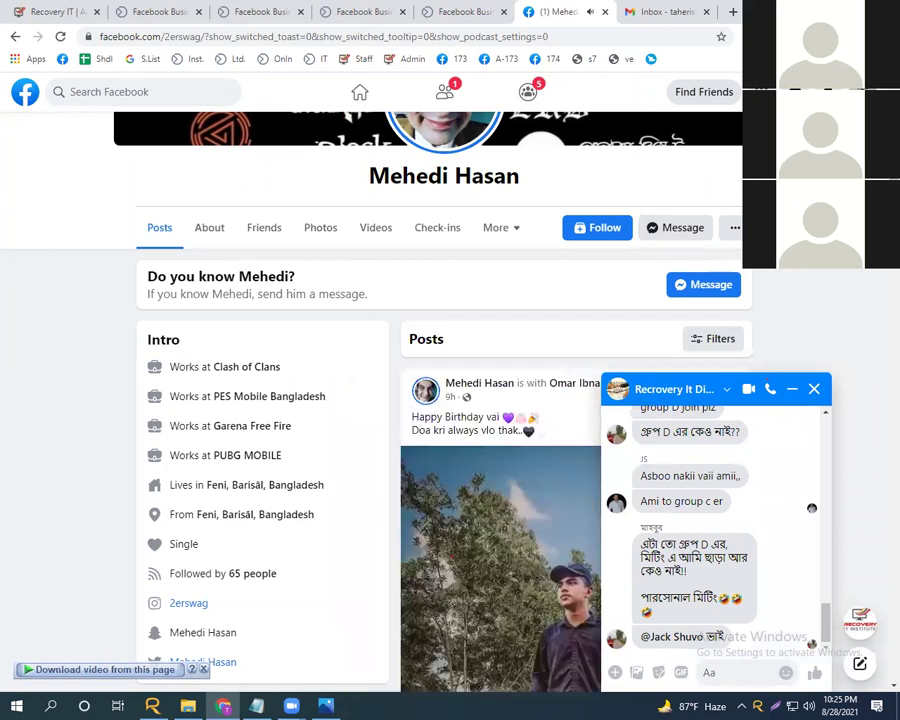
# - Search the Messenger conversations for batch groups 173 and 174, and close the Messenger list
pyautogui.click(806, 91)
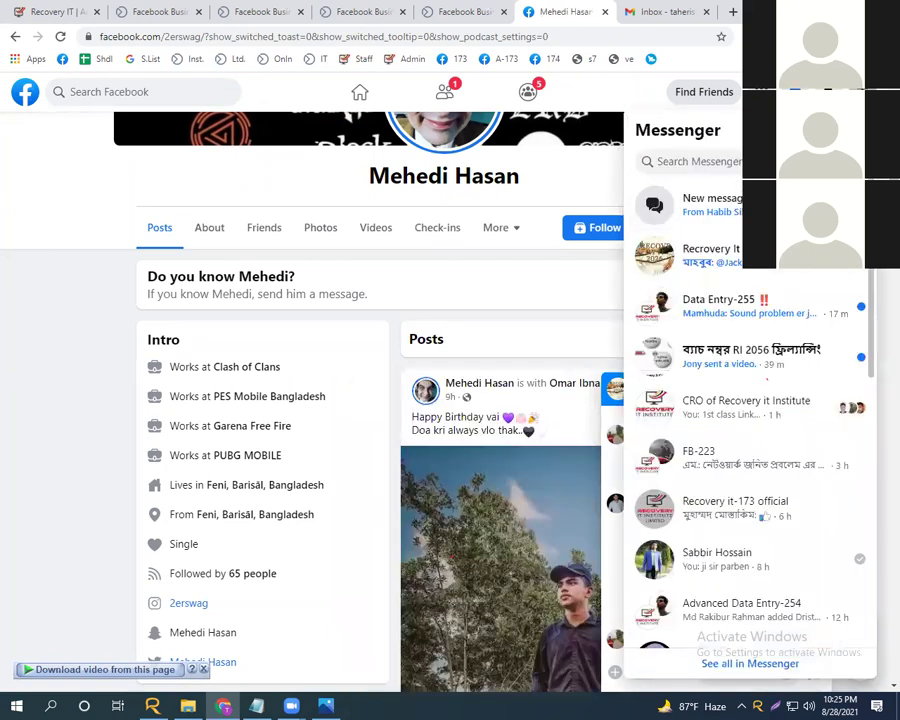
pyautogui.click(700, 161)
pyautogui.write('17')
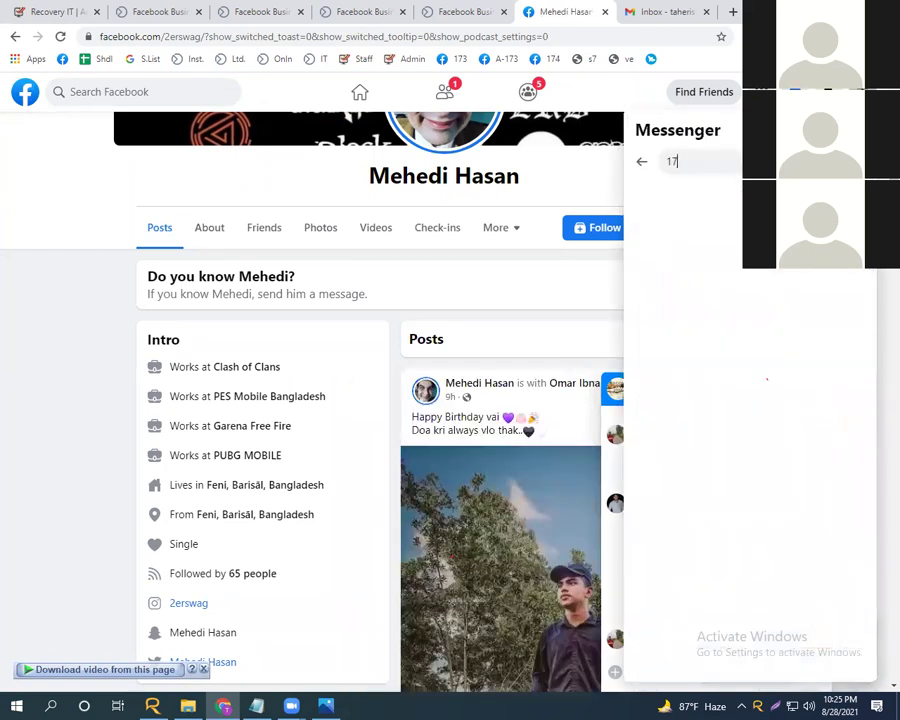
pyautogui.write('3')
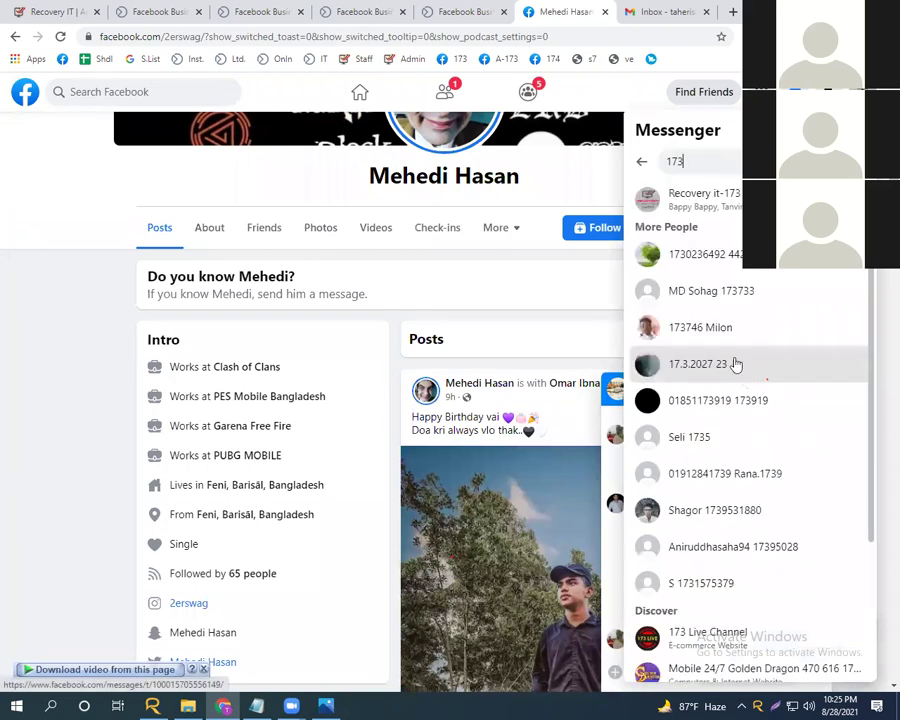
pyautogui.press('BackSpace')
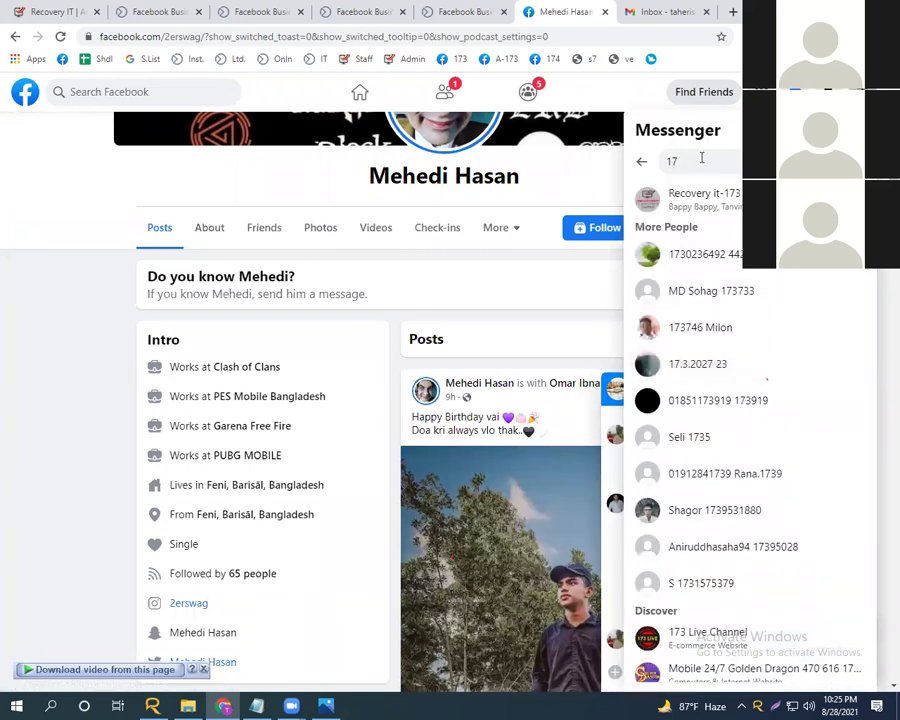
pyautogui.write('4')
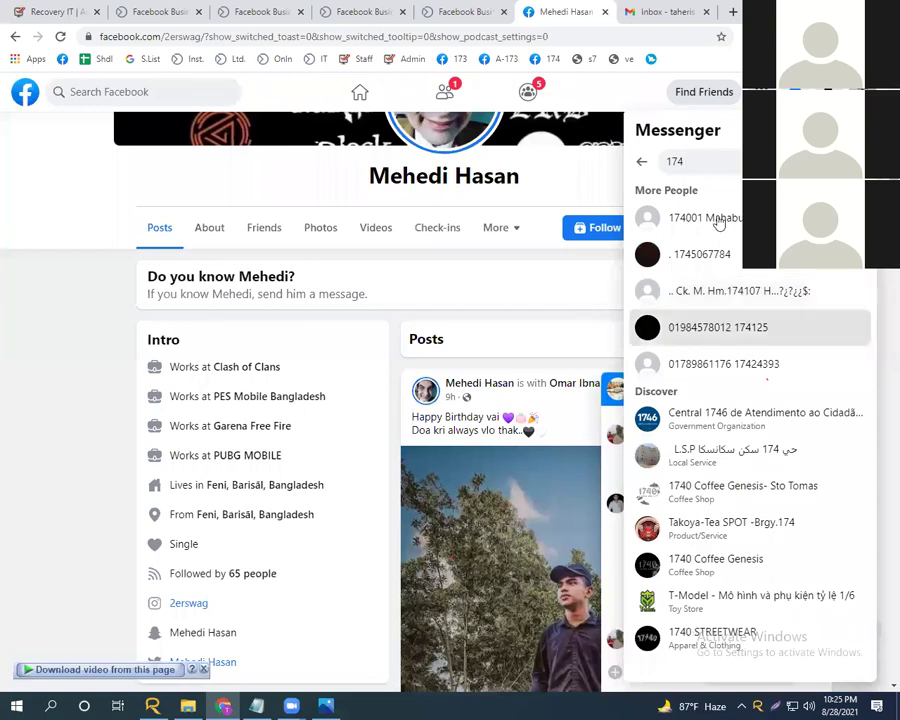
pyautogui.click(653, 94)
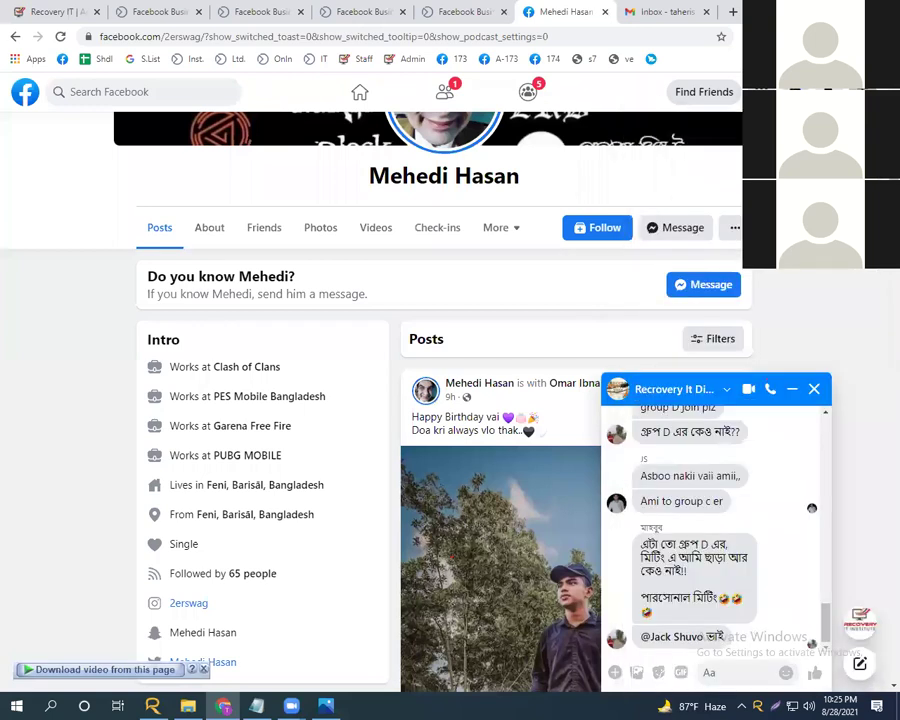